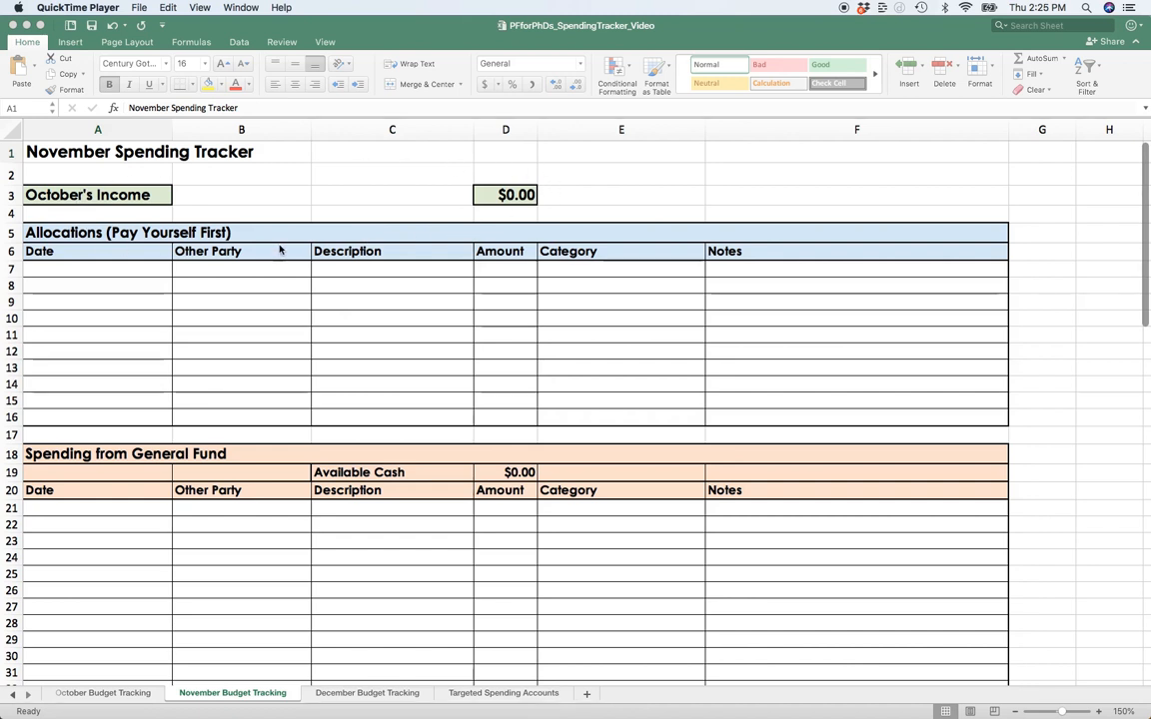
# Step: On the October Budget Tracking sheet, enter the date 10/15/2023 in the first row of the Income table
pyautogui.click(452, 232)
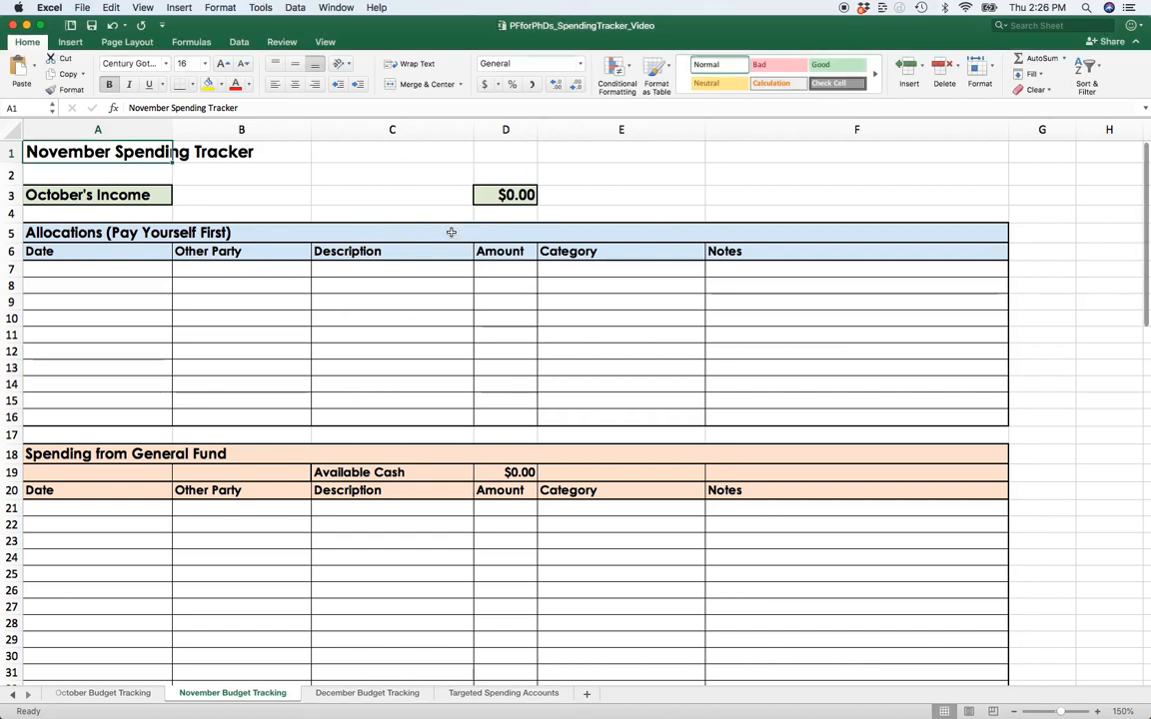
pyautogui.click(118, 693)
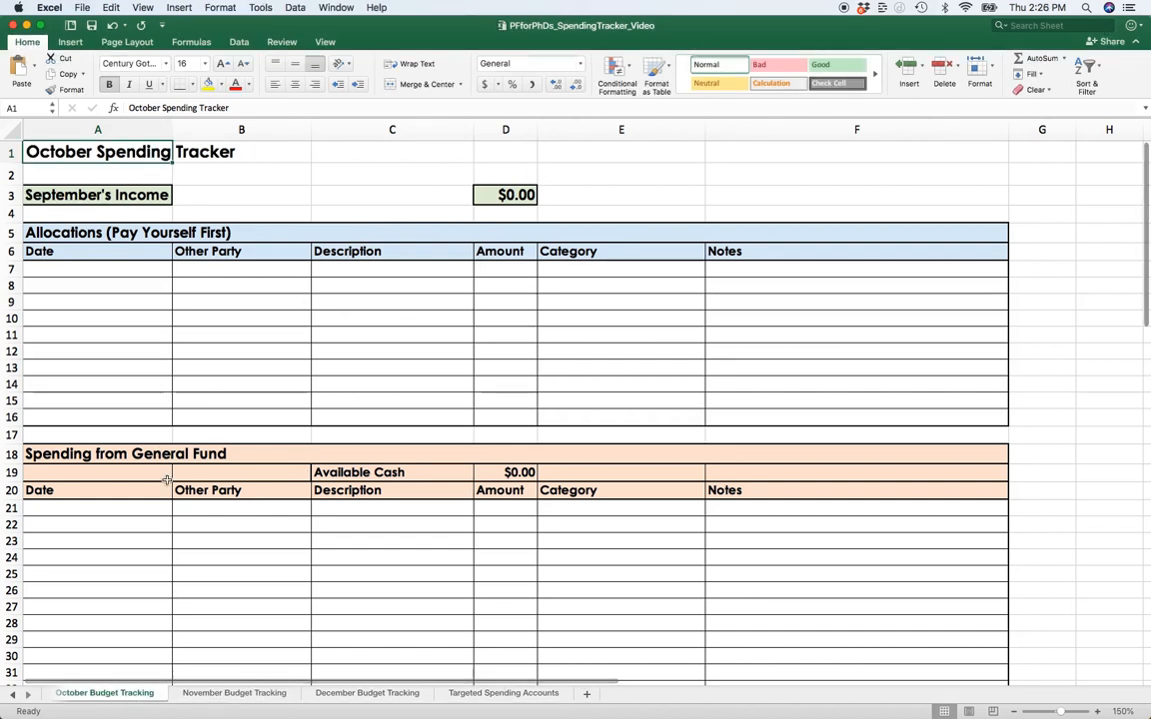
pyautogui.scroll(-6, 167, 478)
pyautogui.scroll(-10, 167, 480)
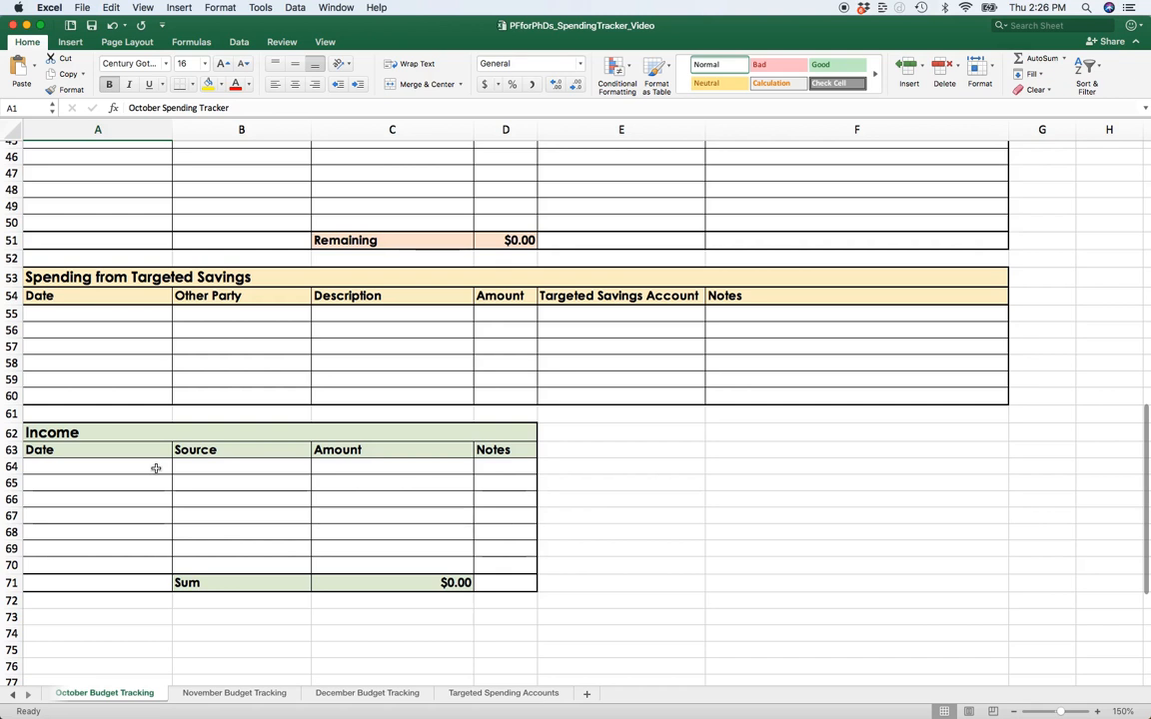
pyautogui.click(156, 469)
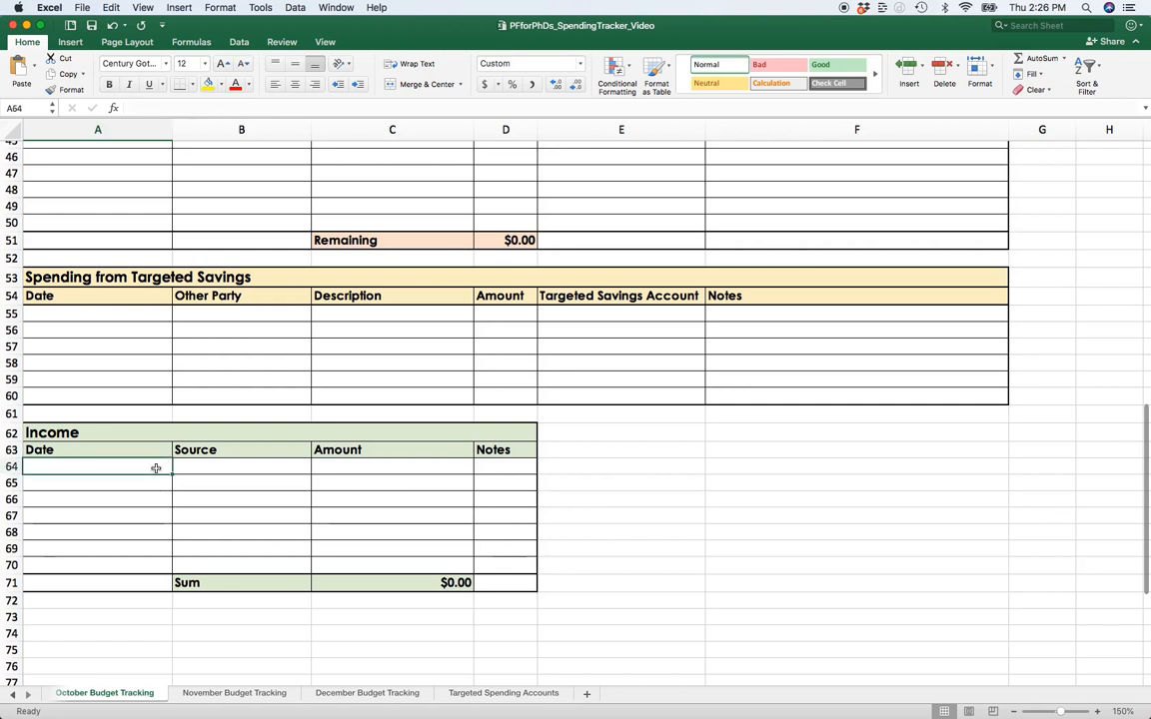
pyautogui.write('10/')
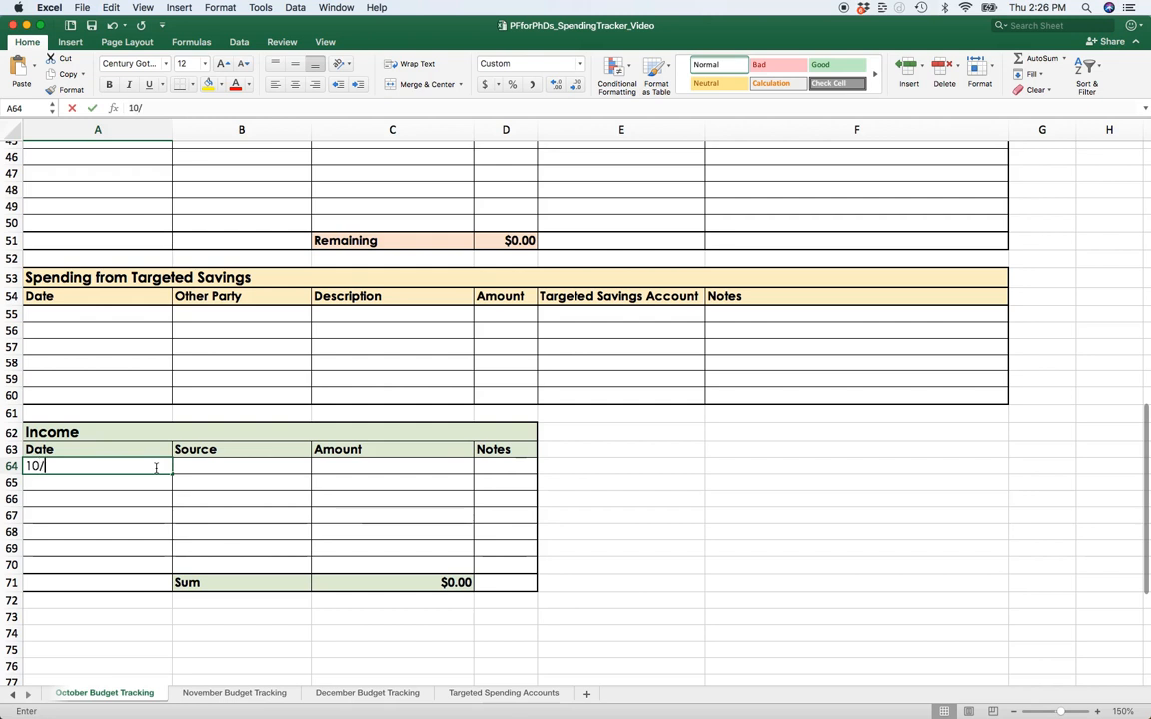
pyautogui.write('15/2024')
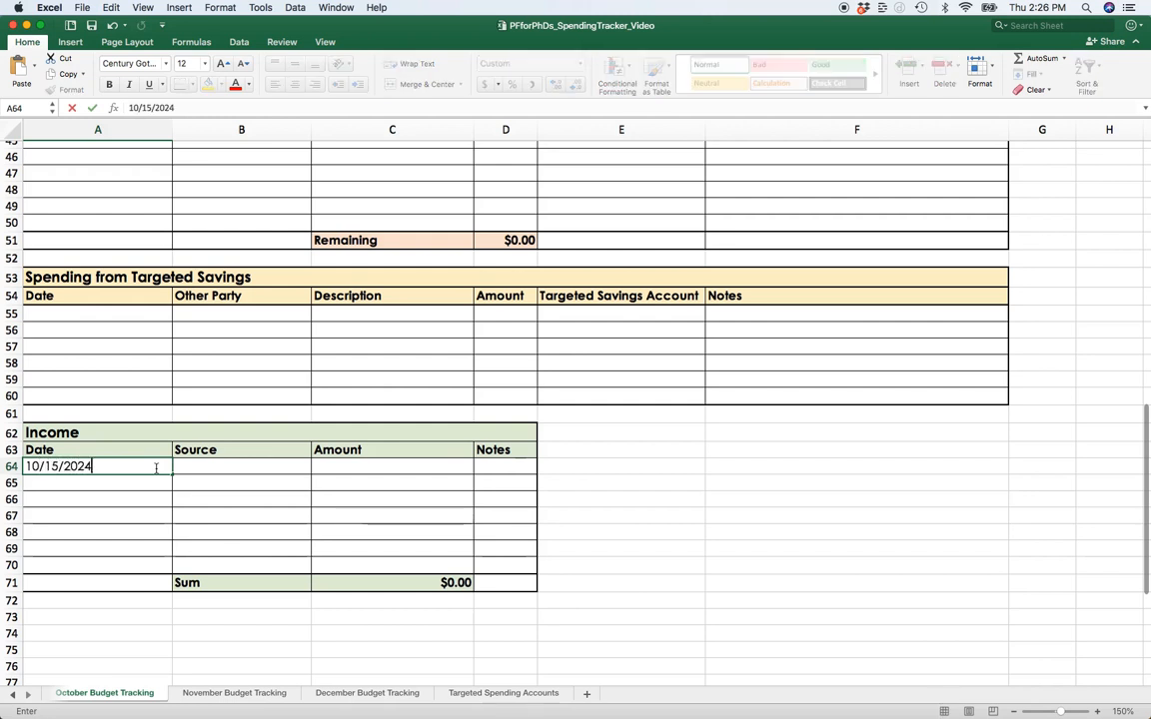
pyautogui.press('BackSpace')
pyautogui.write('3')
pyautogui.press('Tab')
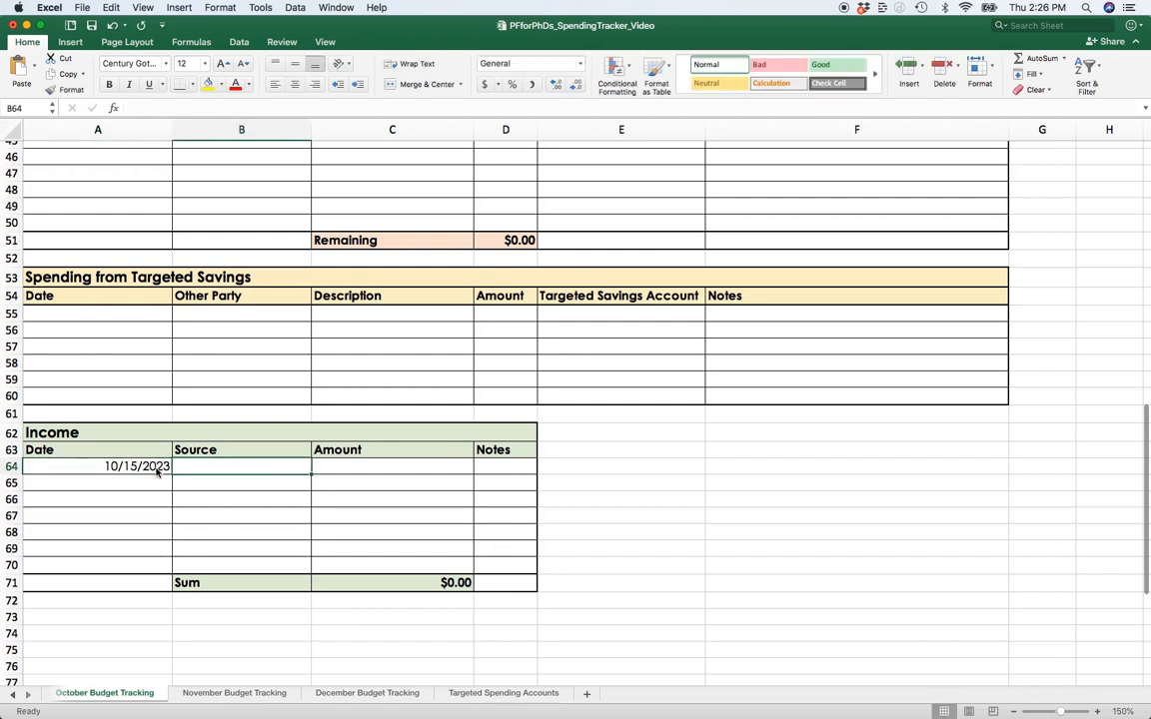
# Step: Complete the 10/15/2023 income entry with the source Paycheck and an amount of 3500
pyautogui.write('Paycje')
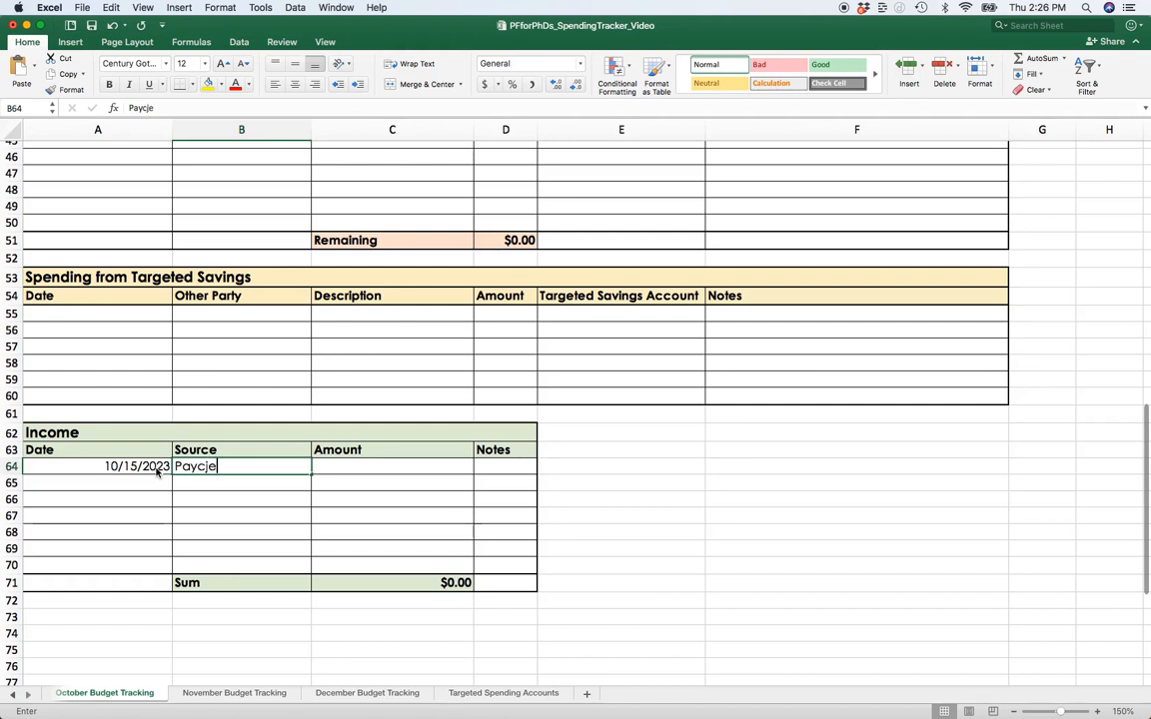
pyautogui.press('BackSpace')
pyautogui.press('BackSpace')
pyautogui.write('heck')
pyautogui.press('Tab')
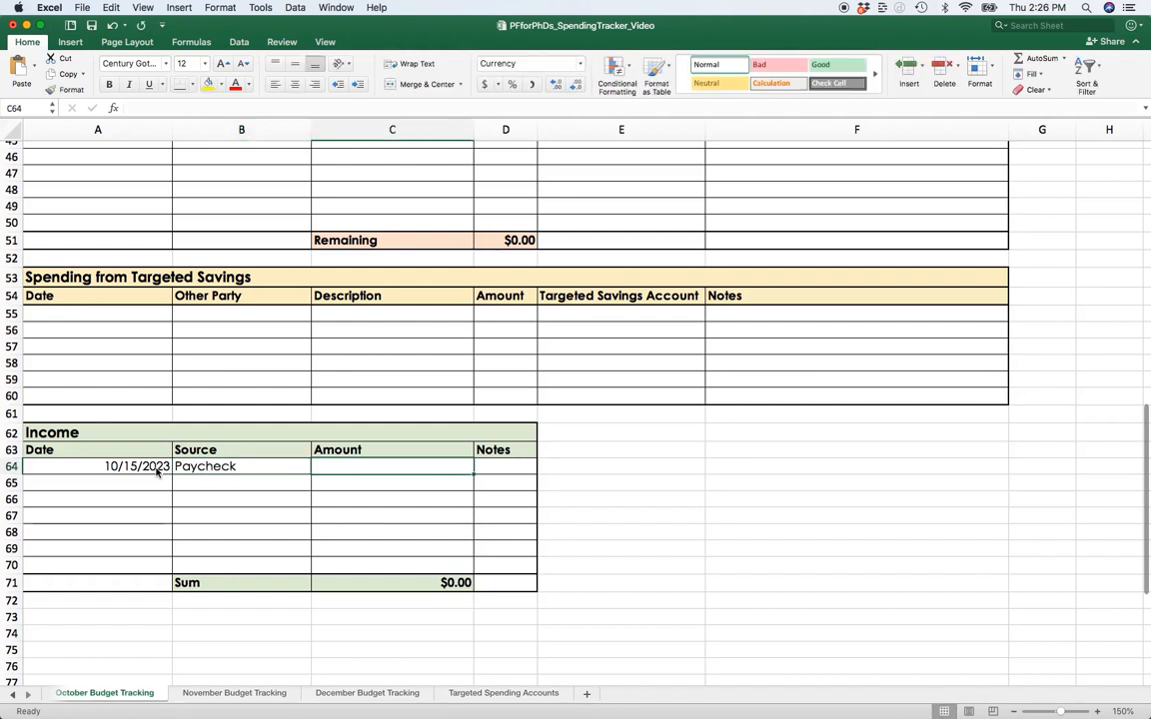
pyautogui.write('3500')
pyautogui.press('Tab')
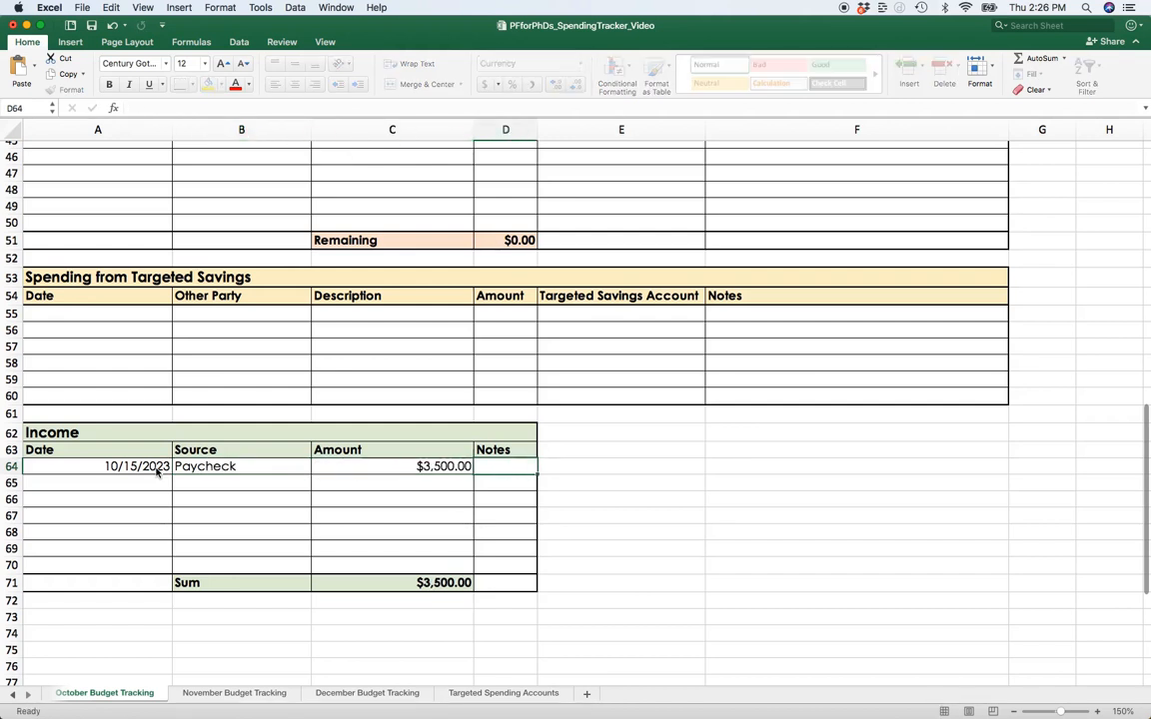
# Step: Add a second income entry dated 10/12/2023 with the source Side hustle and an amount of 400
pyautogui.click(157, 474)
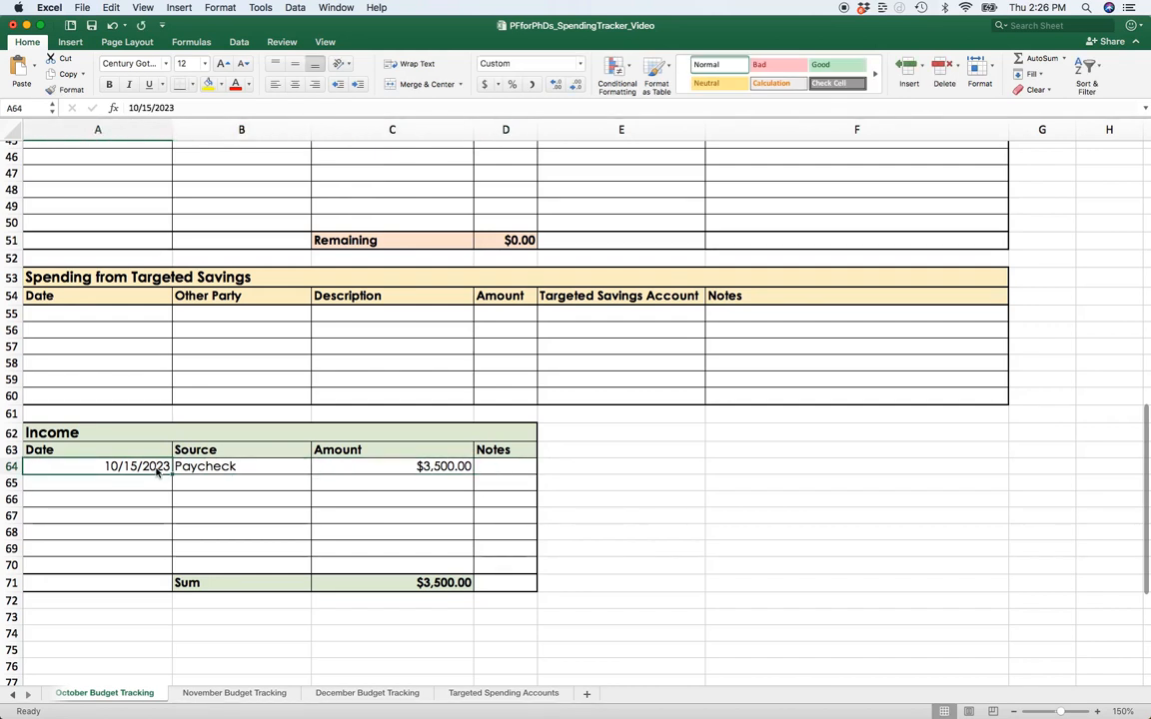
pyautogui.press('Return')
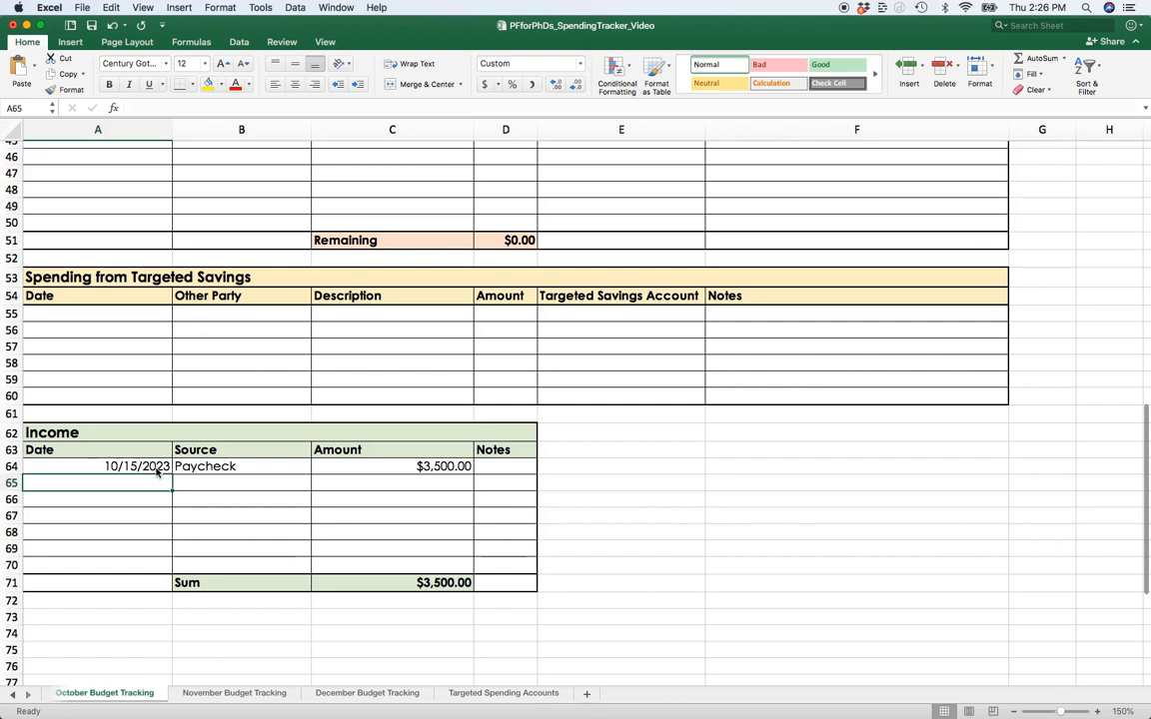
pyautogui.write('10/12/202')
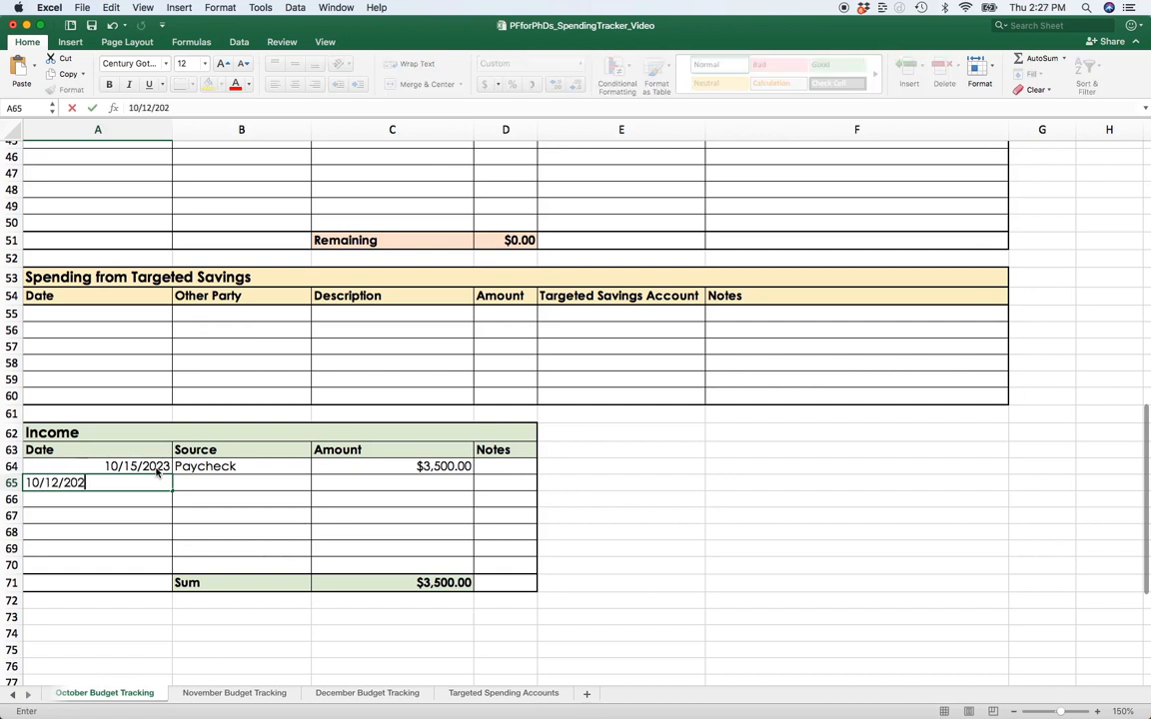
pyautogui.write('3')
pyautogui.press('Tab')
pyautogui.write('Side ')
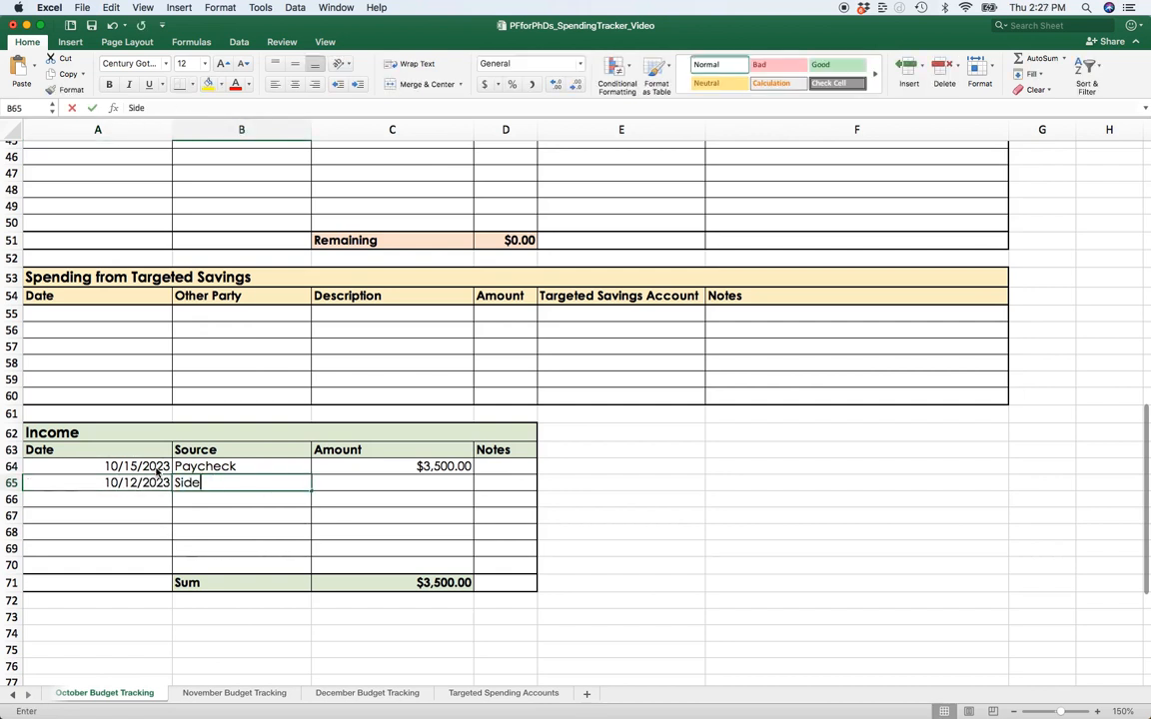
pyautogui.write('hustle')
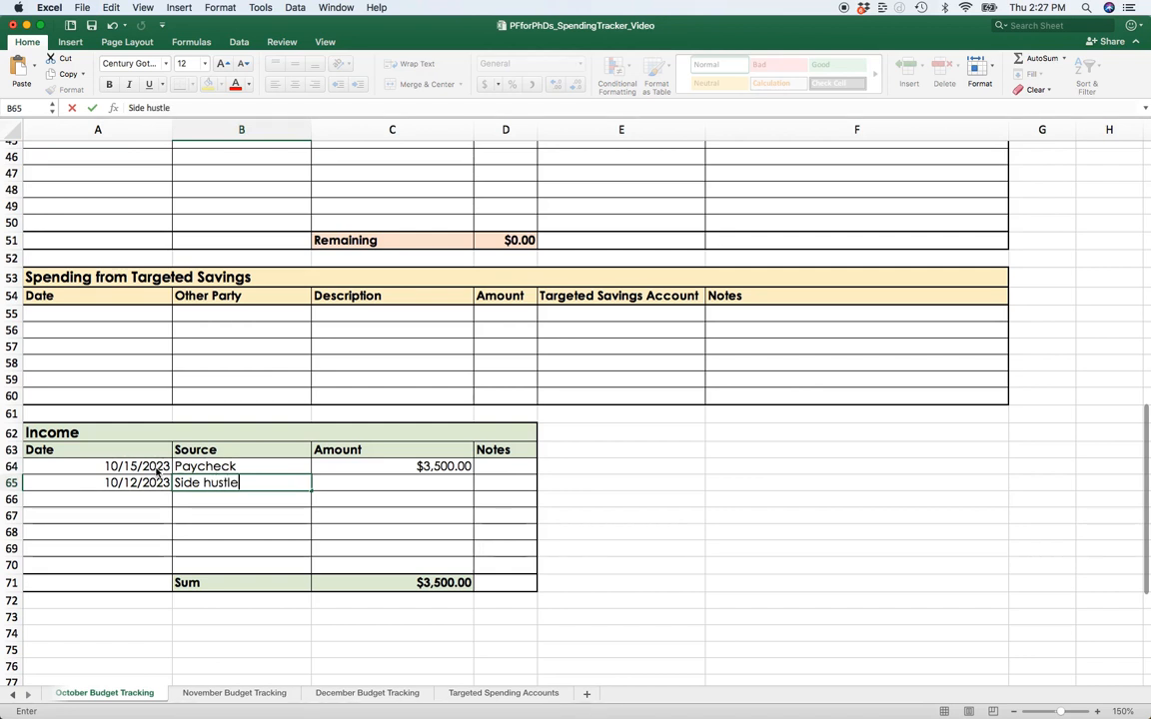
pyautogui.press('Tab')
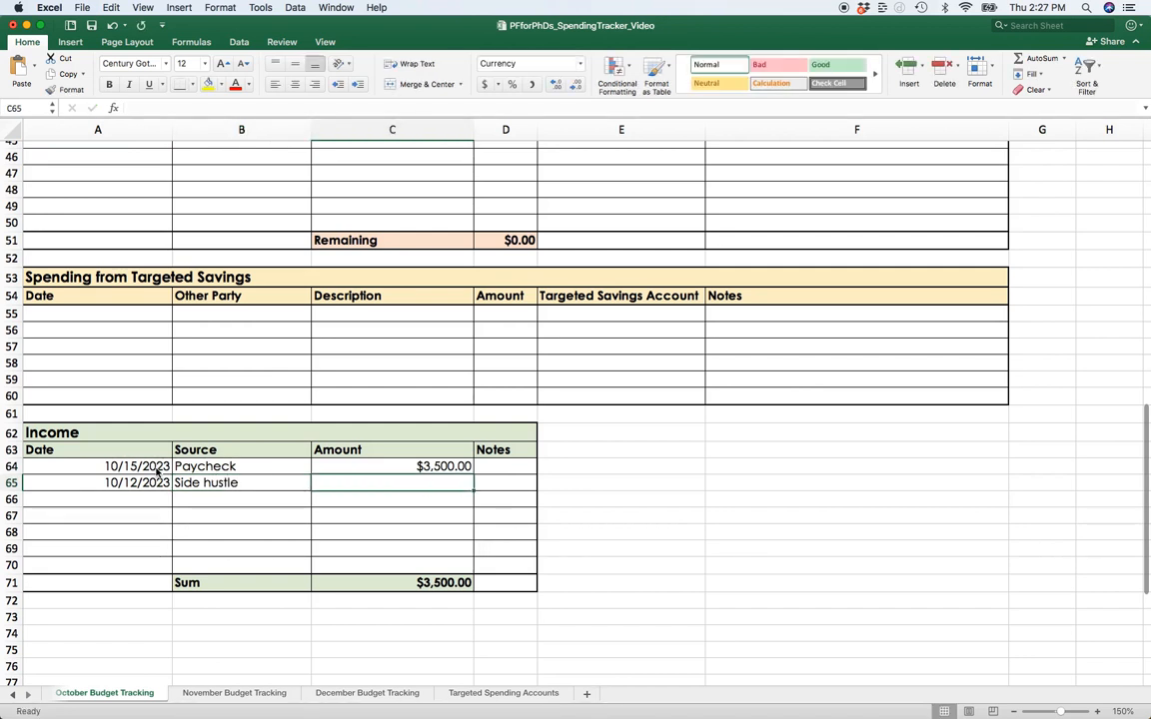
pyautogui.write('400')
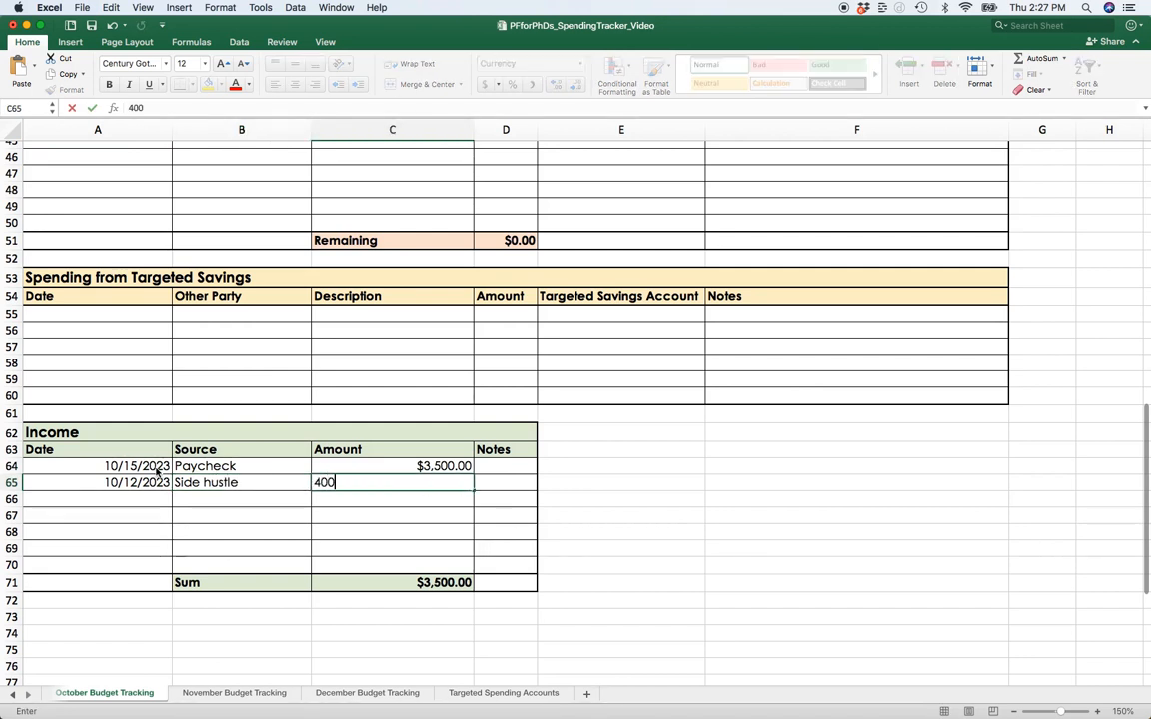
pyautogui.press('Return')
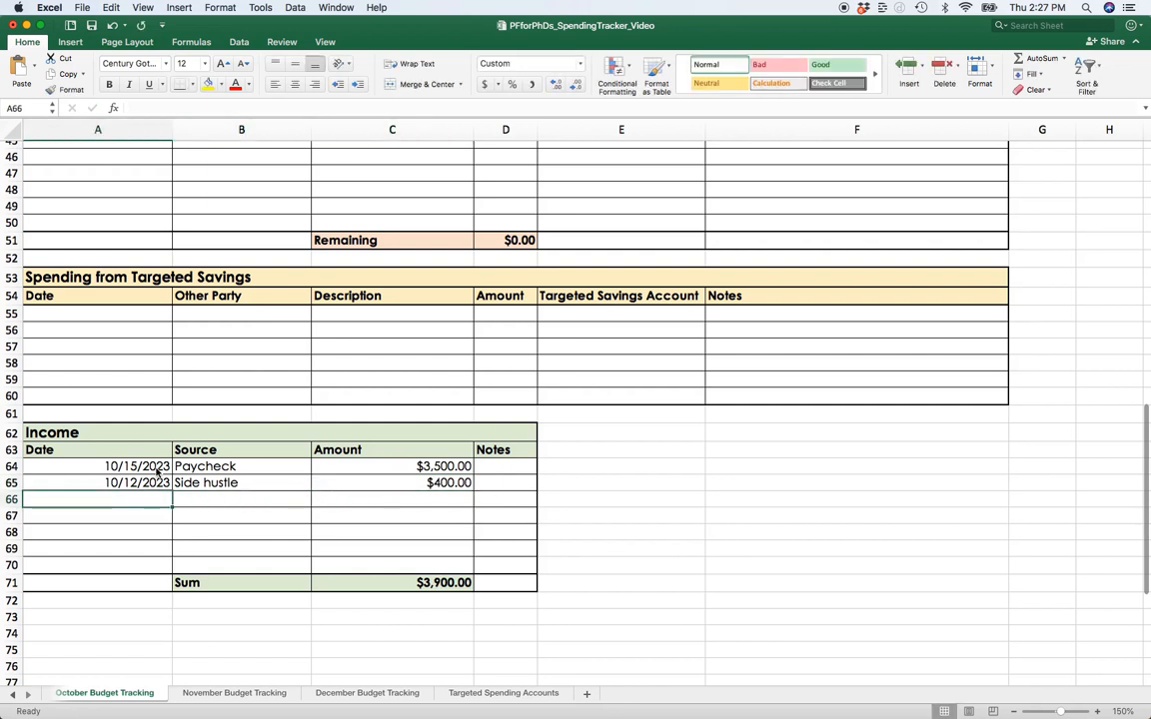
# Step: Add a third income entry dated 10/25/2023 with the source Interest and an amount of 10
pyautogui.write('10/25')
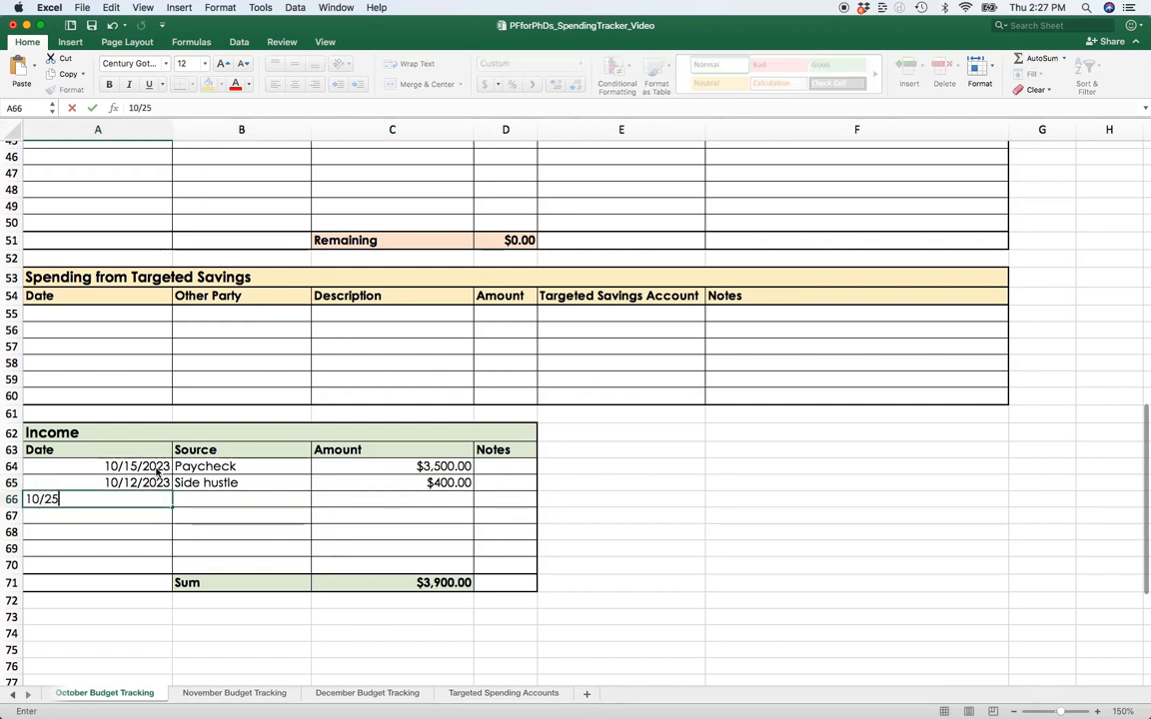
pyautogui.write('/2023')
pyautogui.press('BackSpace')
pyautogui.press('BackSpace')
pyautogui.press('BackSpace')
pyautogui.press('BackSpace')
pyautogui.press('BackSpace')
pyautogui.write('/2023')
pyautogui.press('Tab')
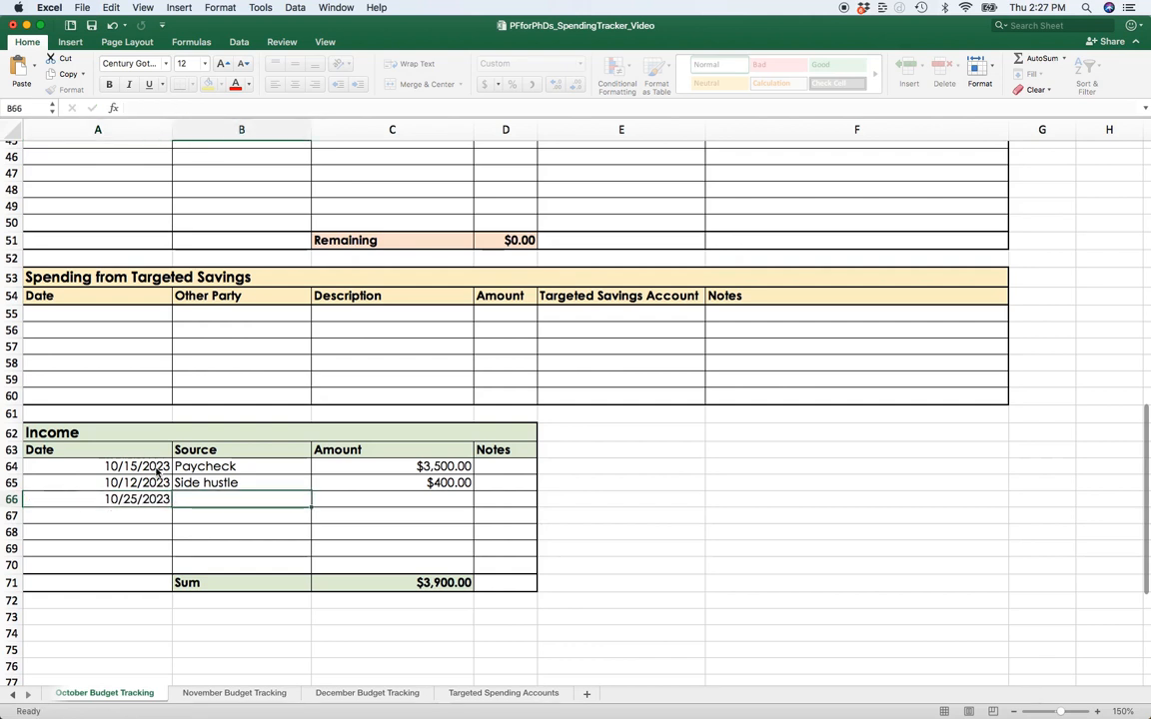
pyautogui.write('Interest')
pyautogui.press('Tab')
pyautogui.write('10')
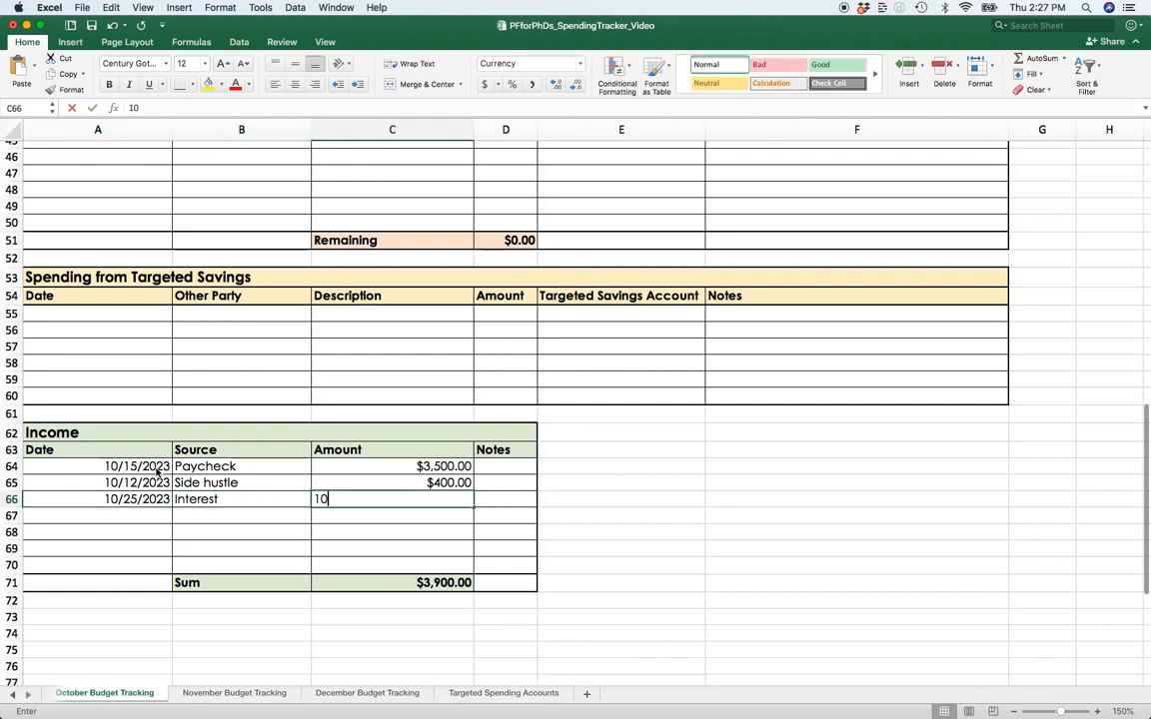
pyautogui.press('Return')
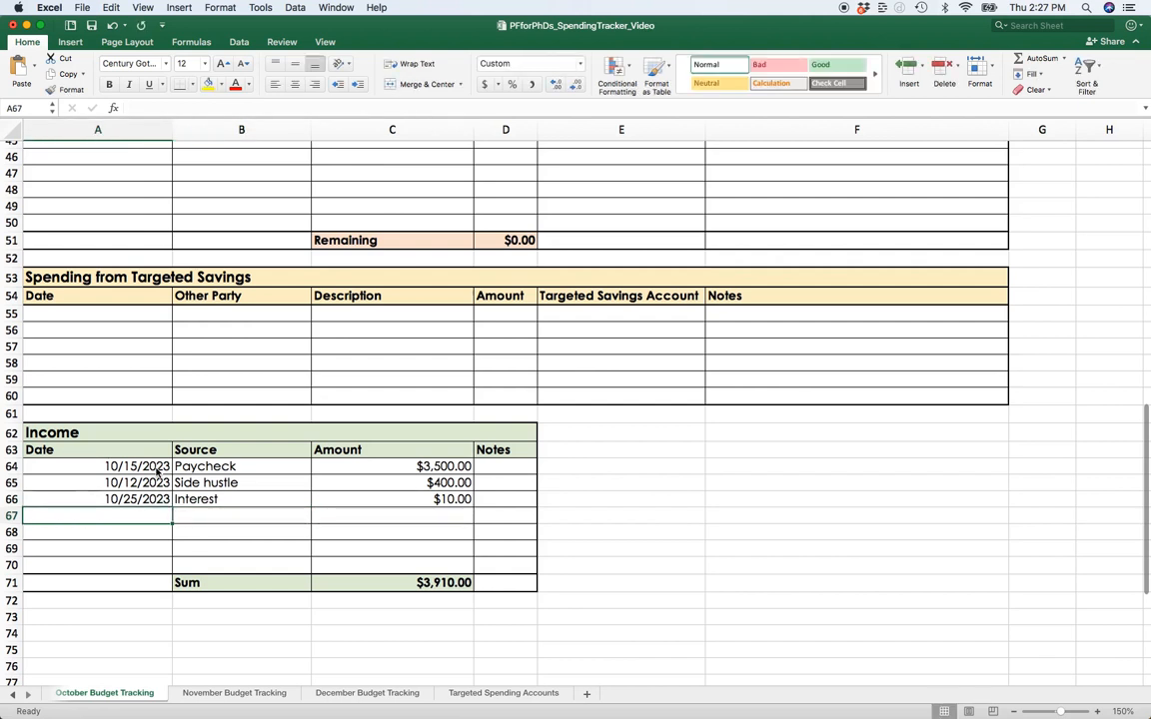
# Step: Add a fourth income entry dated 10/25/2023 with the source Cash back and an amount of 25
pyautogui.press('Tab')
pyautogui.write('Cas')
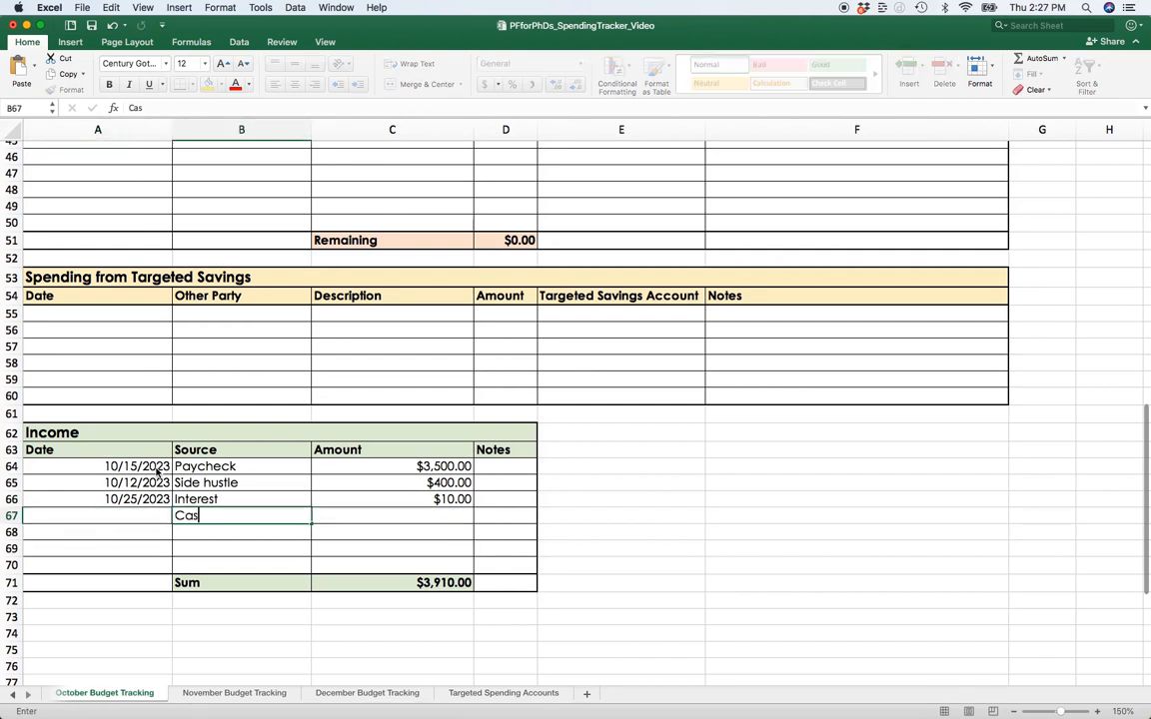
pyautogui.write('h back')
pyautogui.hotkey('shift', 'Tab')
pyautogui.write('1')
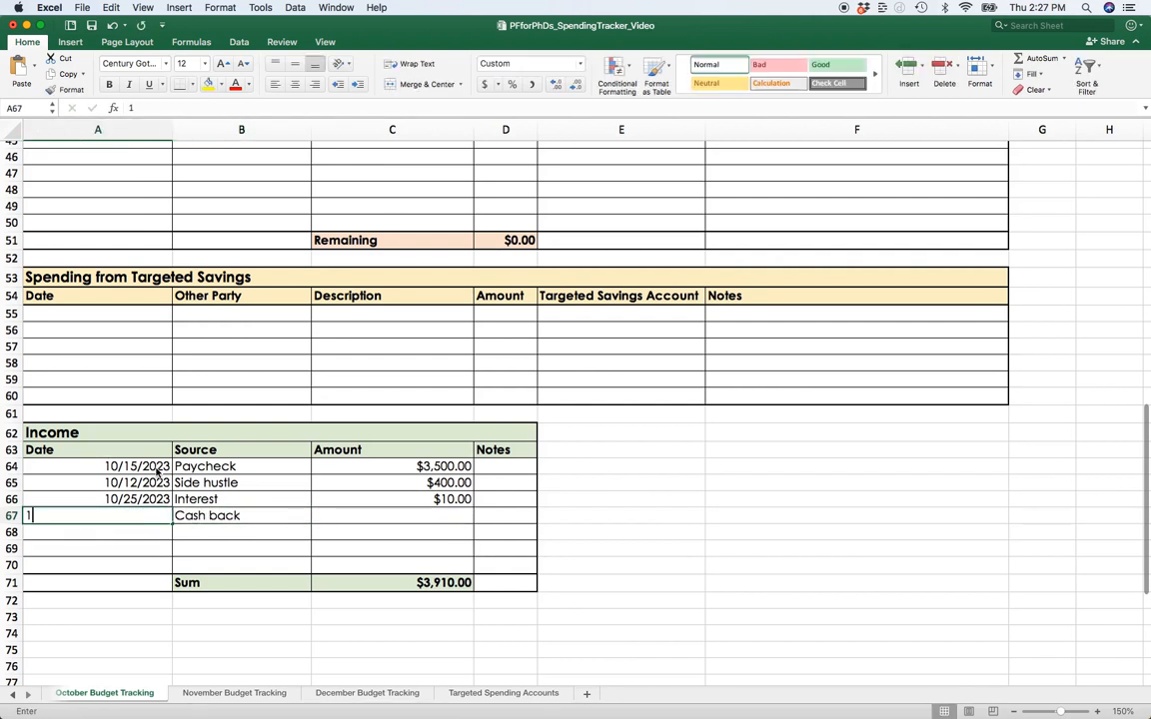
pyautogui.write('0/25/2023')
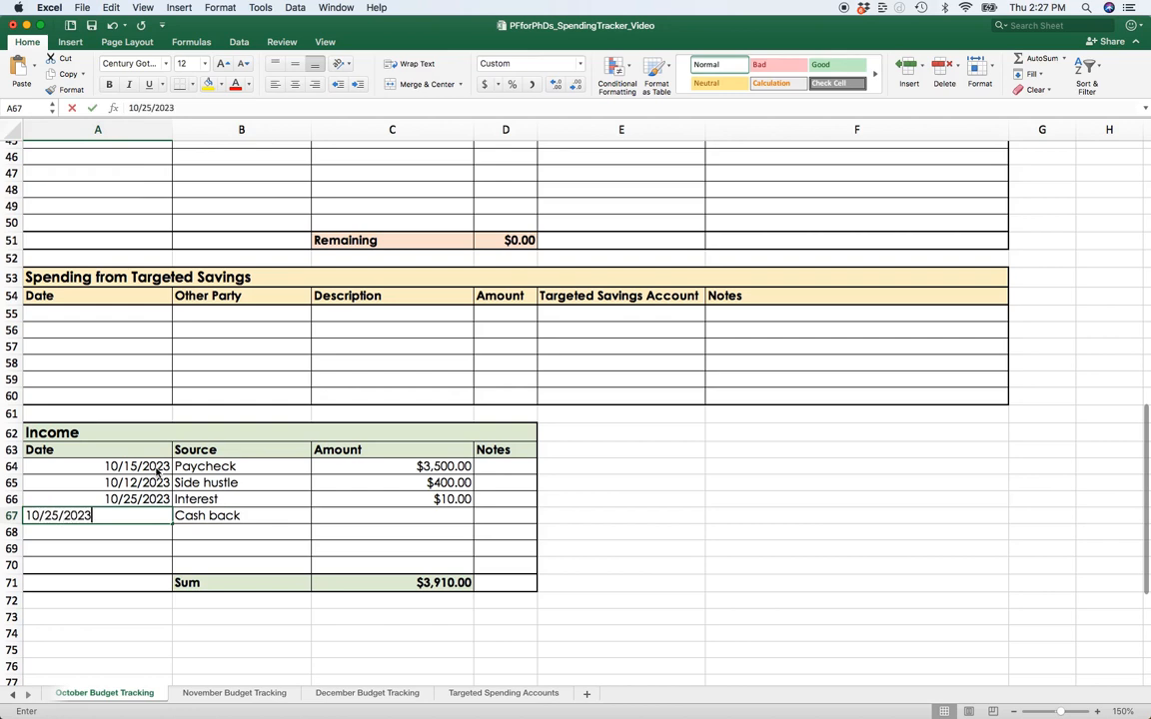
pyautogui.press('Tab')
pyautogui.press('Tab')
pyautogui.write('25')
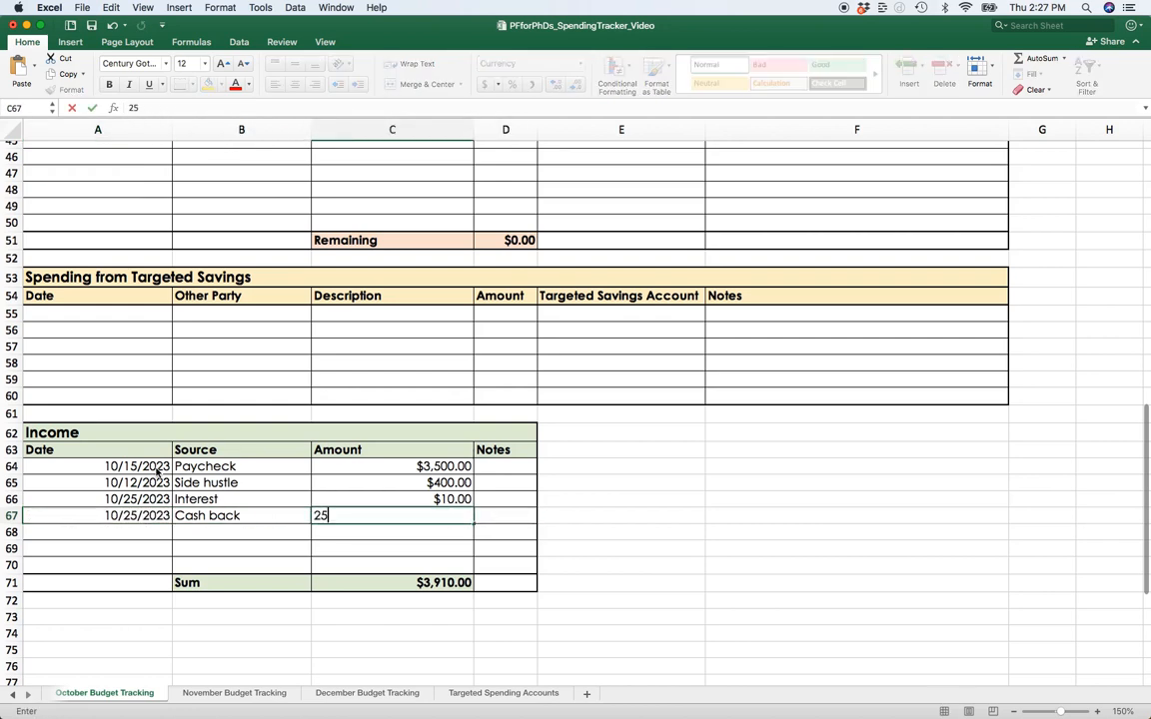
pyautogui.press('Return')
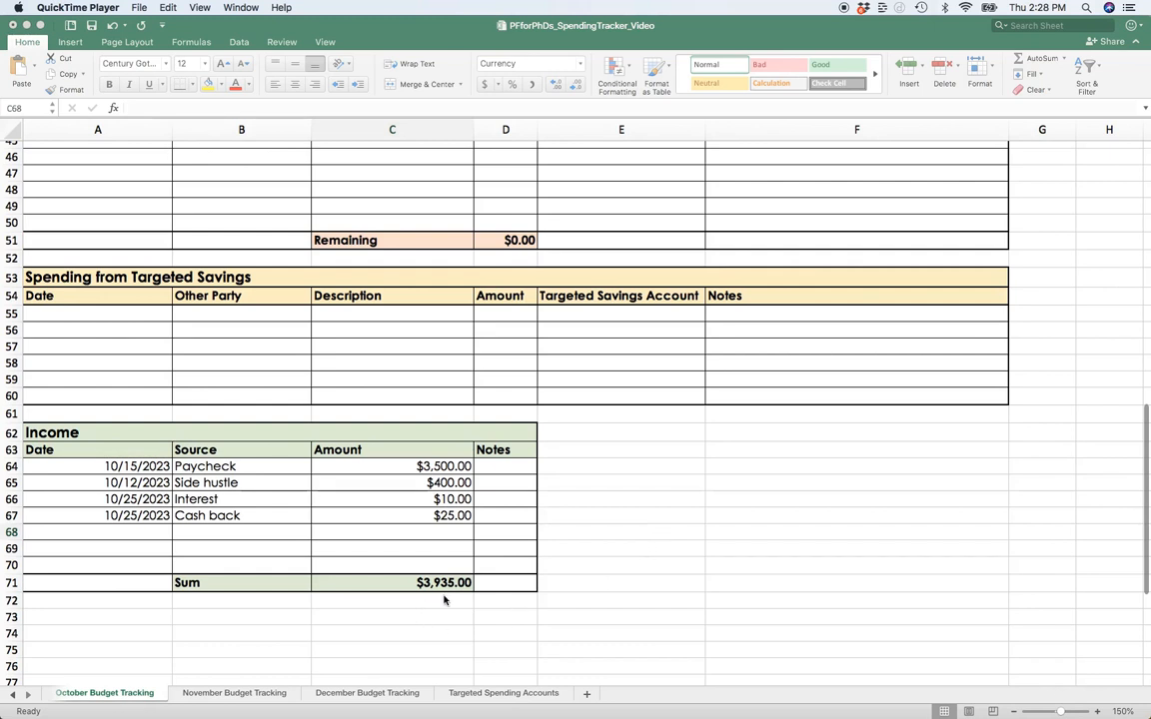
# Step: On the November Budget Tracking sheet, autofit column D to its contents and inspect the formula behind October's Income
pyautogui.click(261, 695)
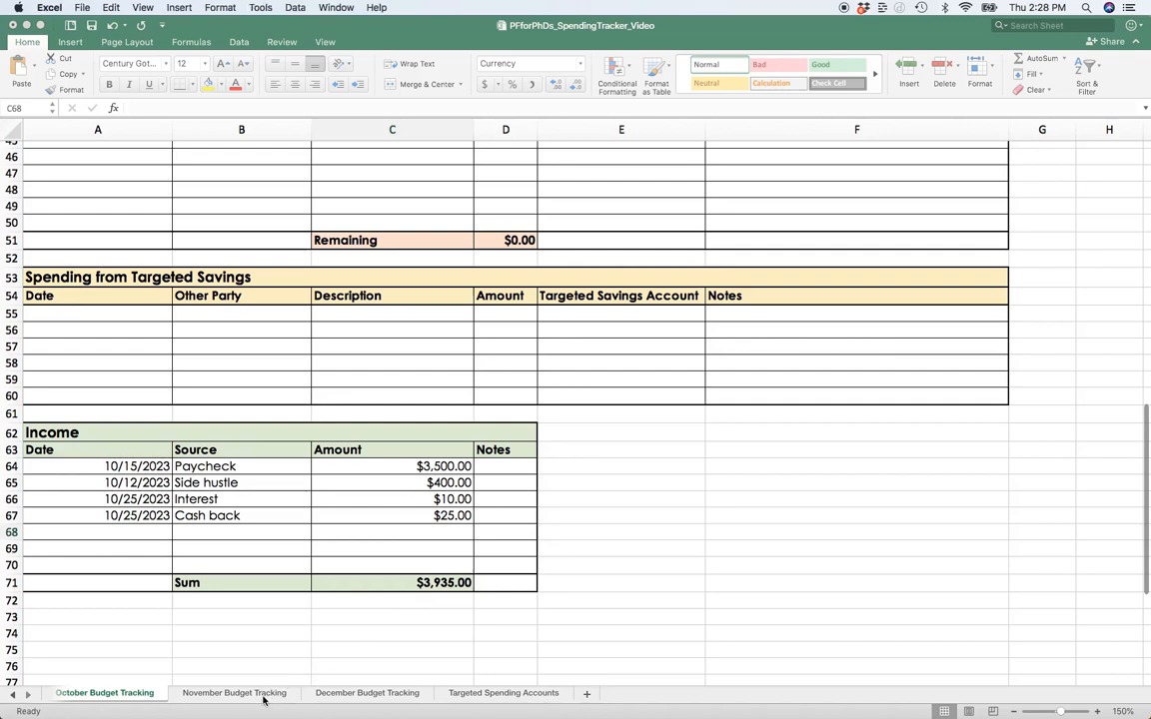
pyautogui.click(257, 694)
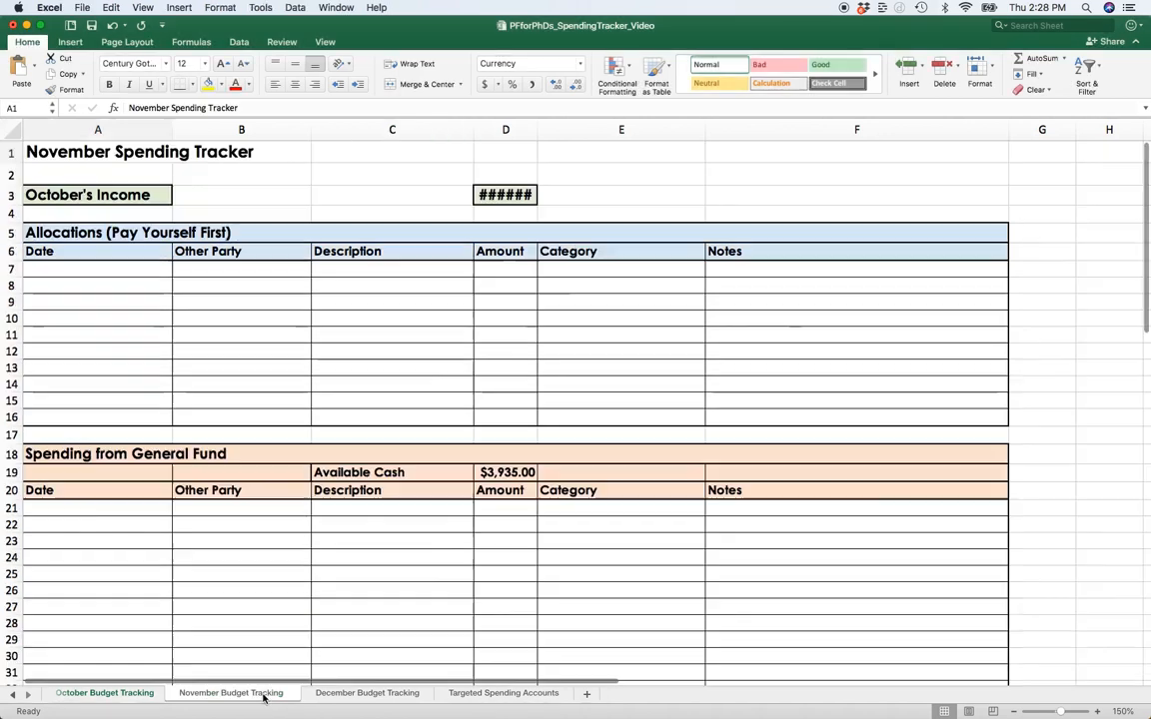
pyautogui.doubleClick(537, 130)
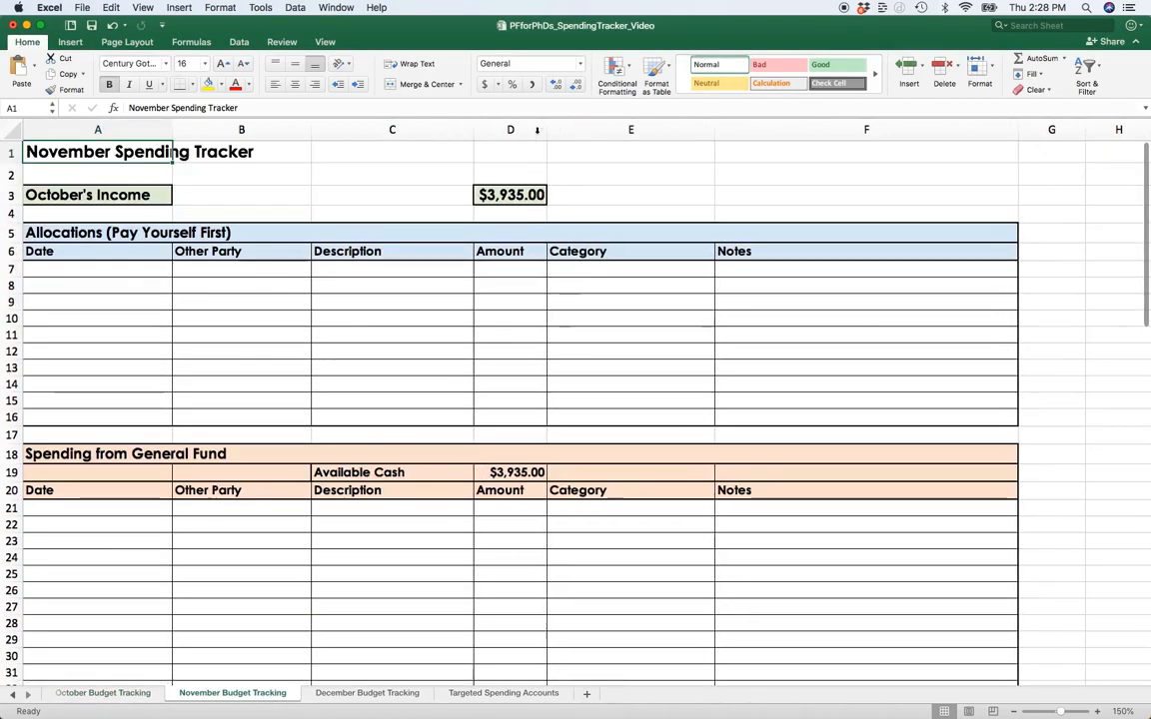
pyautogui.click(512, 194)
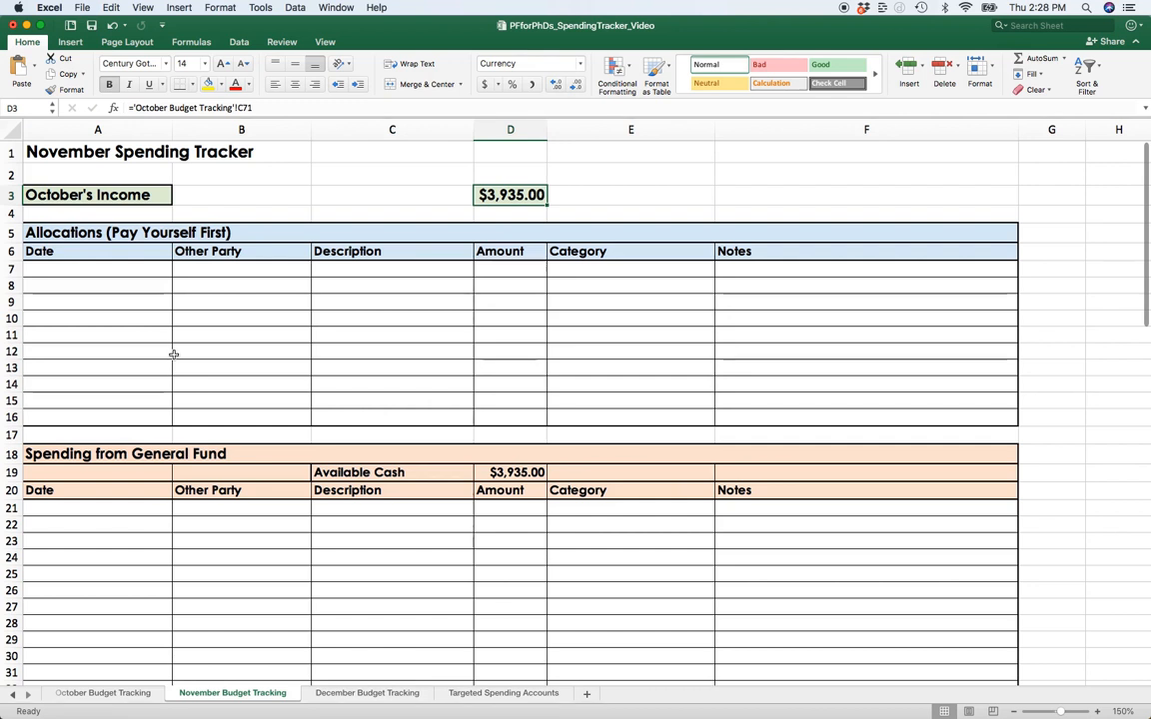
# Step: Add the first November allocation dated 11/1/2023 with other party Vanguard, description Roth IRA and an amount of 500
pyautogui.click(151, 270)
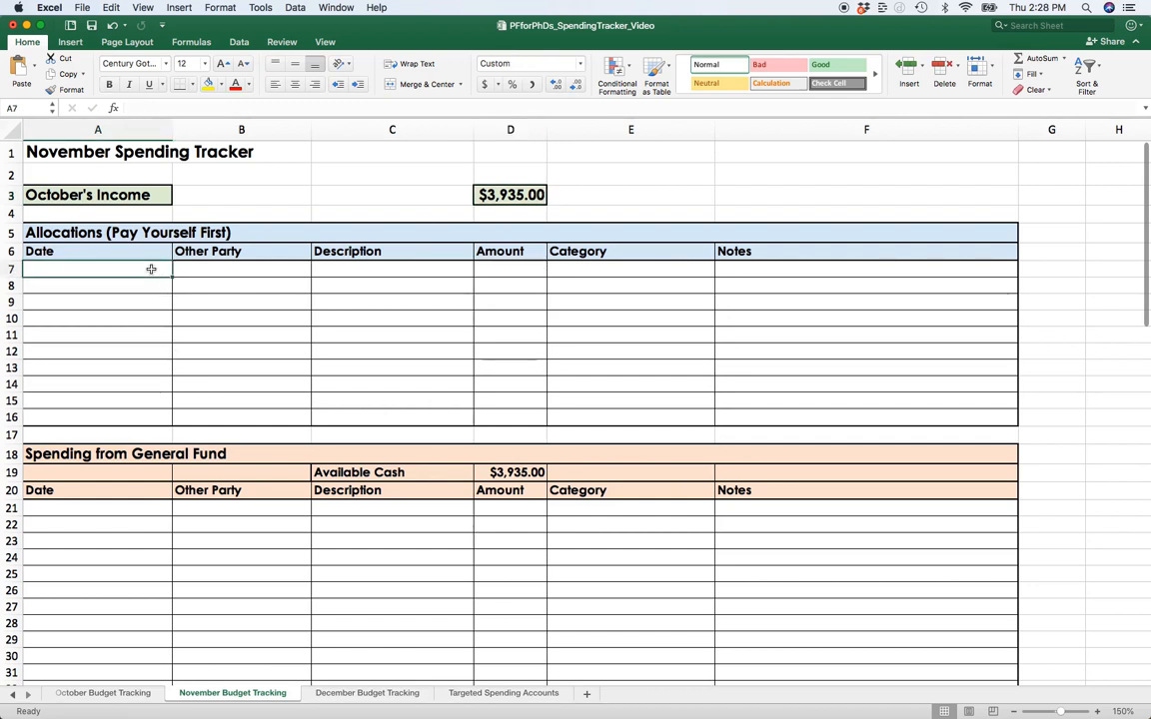
pyautogui.write('11/1/2023')
pyautogui.press('Tab')
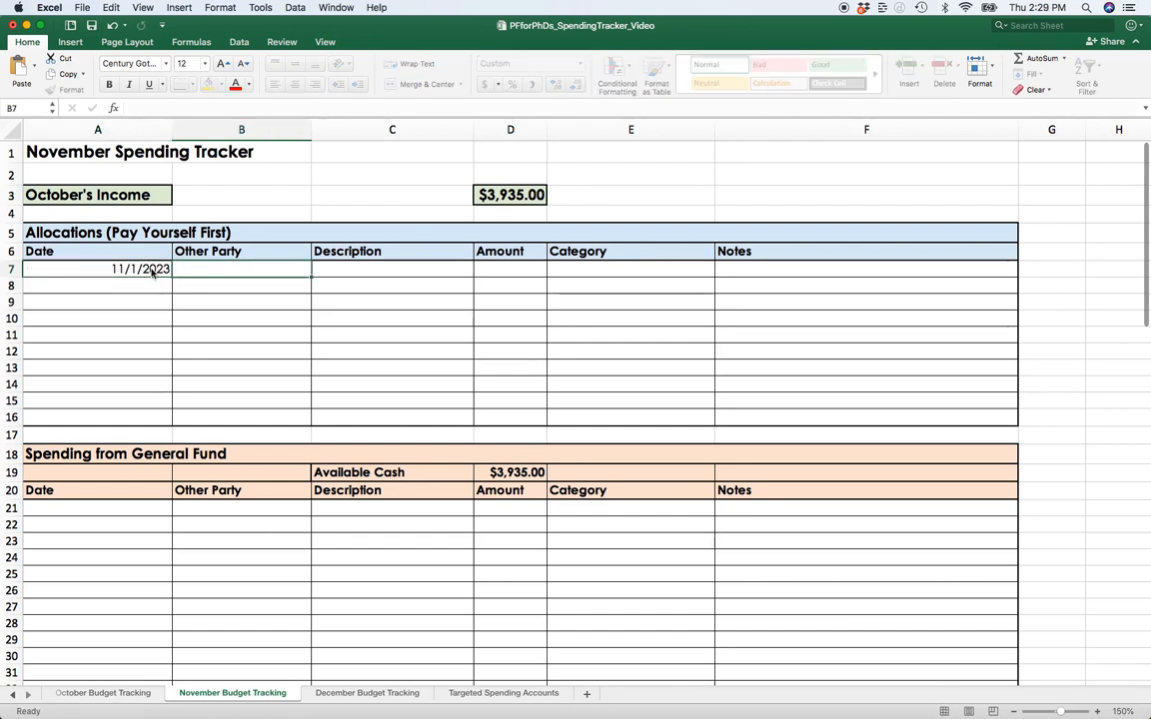
pyautogui.write('Vanguard')
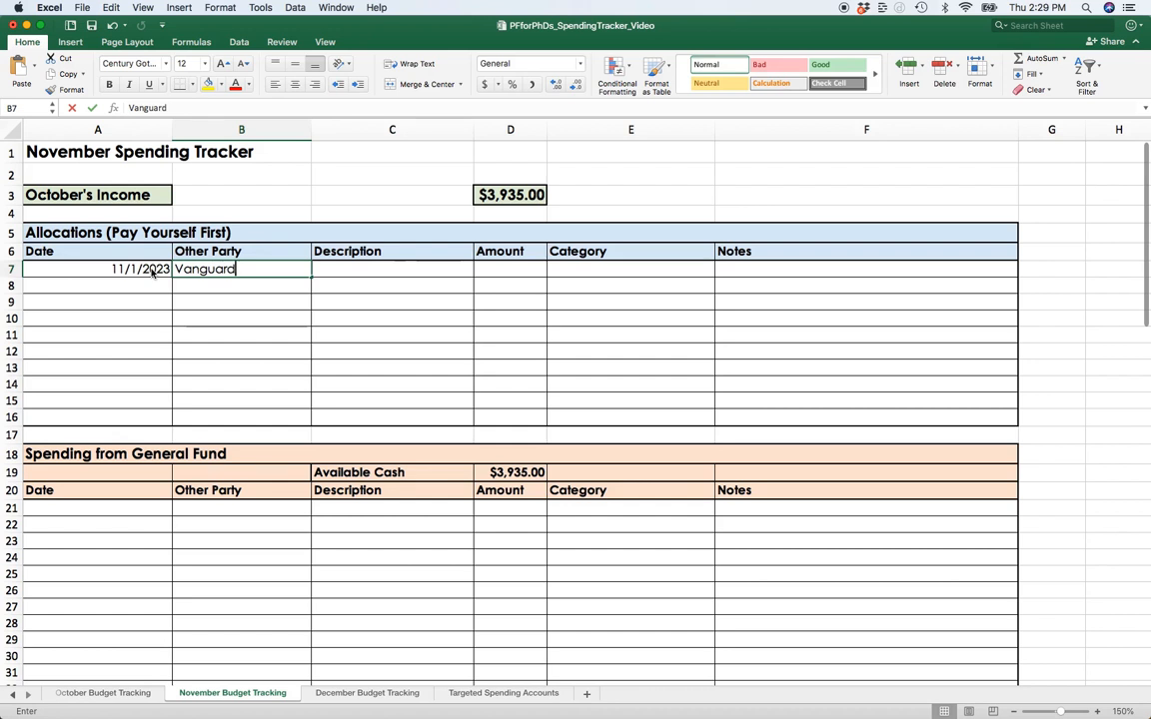
pyautogui.press('Tab')
pyautogui.write('Roth IRA')
pyautogui.press('Tab')
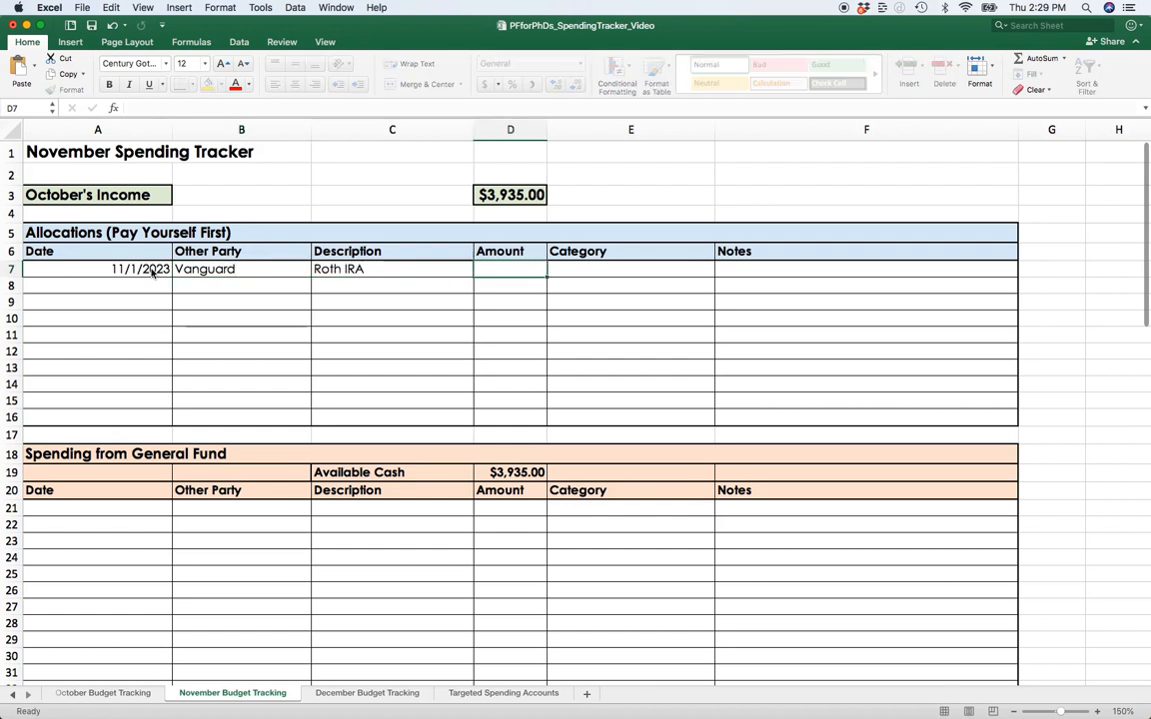
pyautogui.write('500')
pyautogui.press('Return')
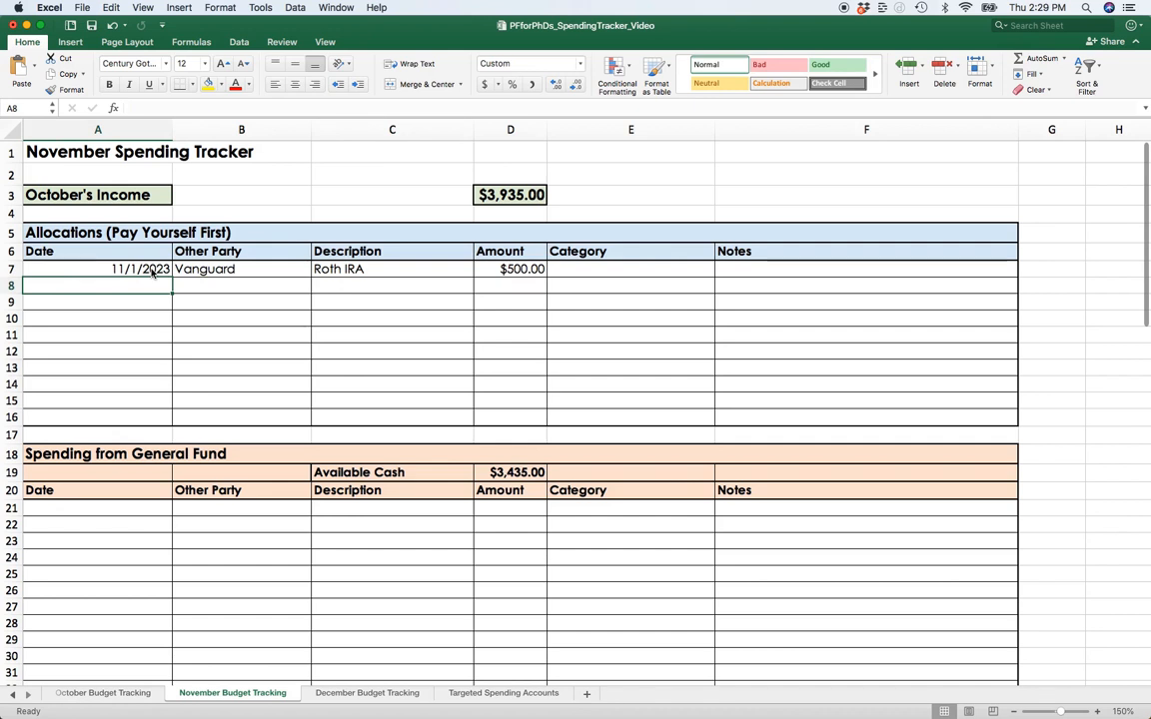
# Step: Copy the first allocation's date into the Date cell of the second allocation row
pyautogui.click(153, 272)
pyautogui.press('super+c')
pyautogui.press('Down')
pyautogui.press('super+v')
pyautogui.press('Tab')
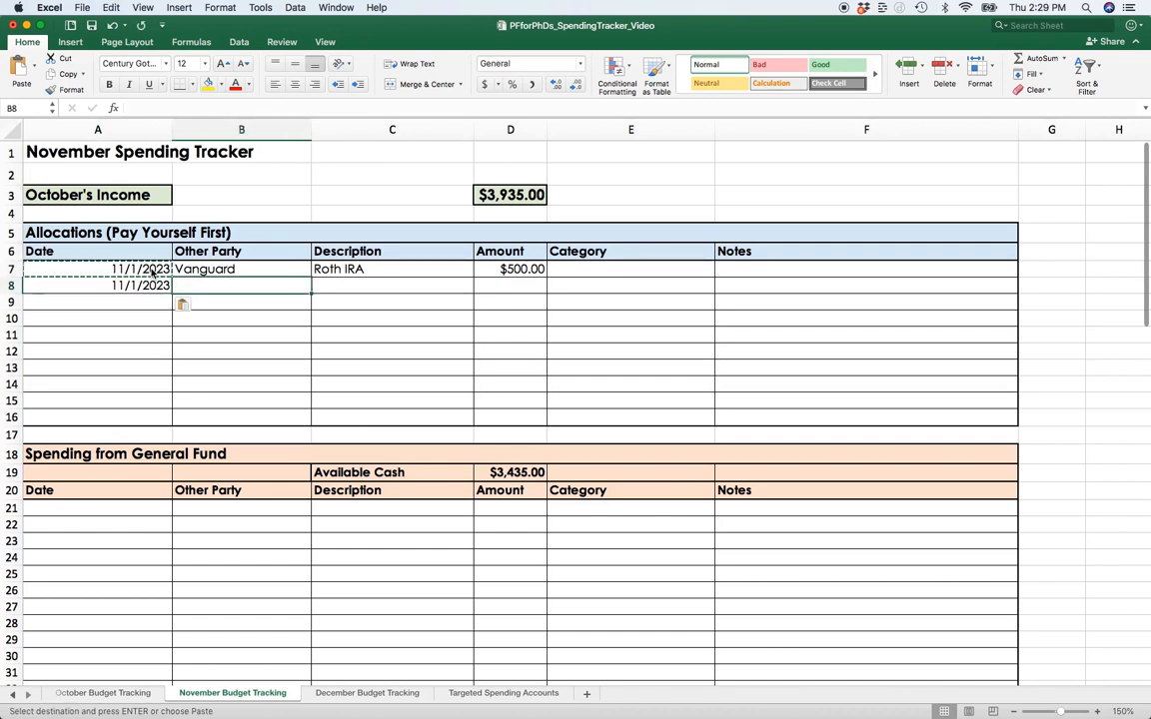
pyautogui.write('Emer')
pyautogui.press('BackSpace')
pyautogui.press('BackSpace')
pyautogui.press('BackSpace')
pyautogui.press('BackSpace')
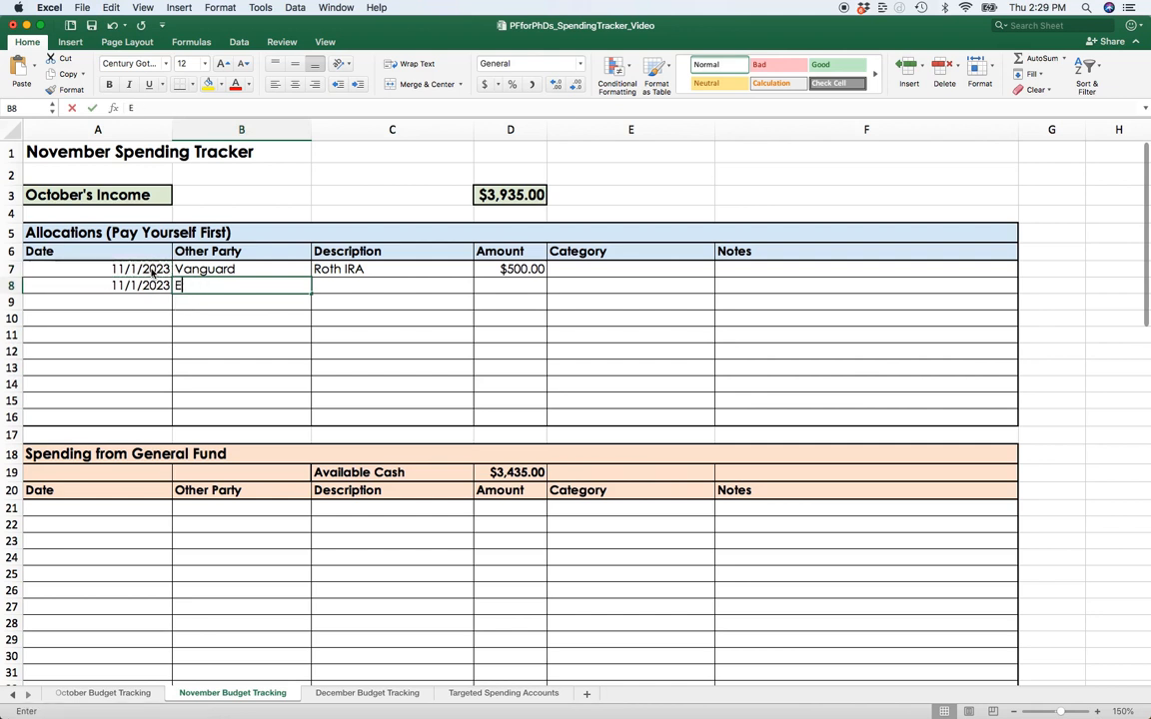
# Step: Complete the second allocation with other party Ally Bank, description Emergency fund and an amount of 250
pyautogui.write('Ally Bank')
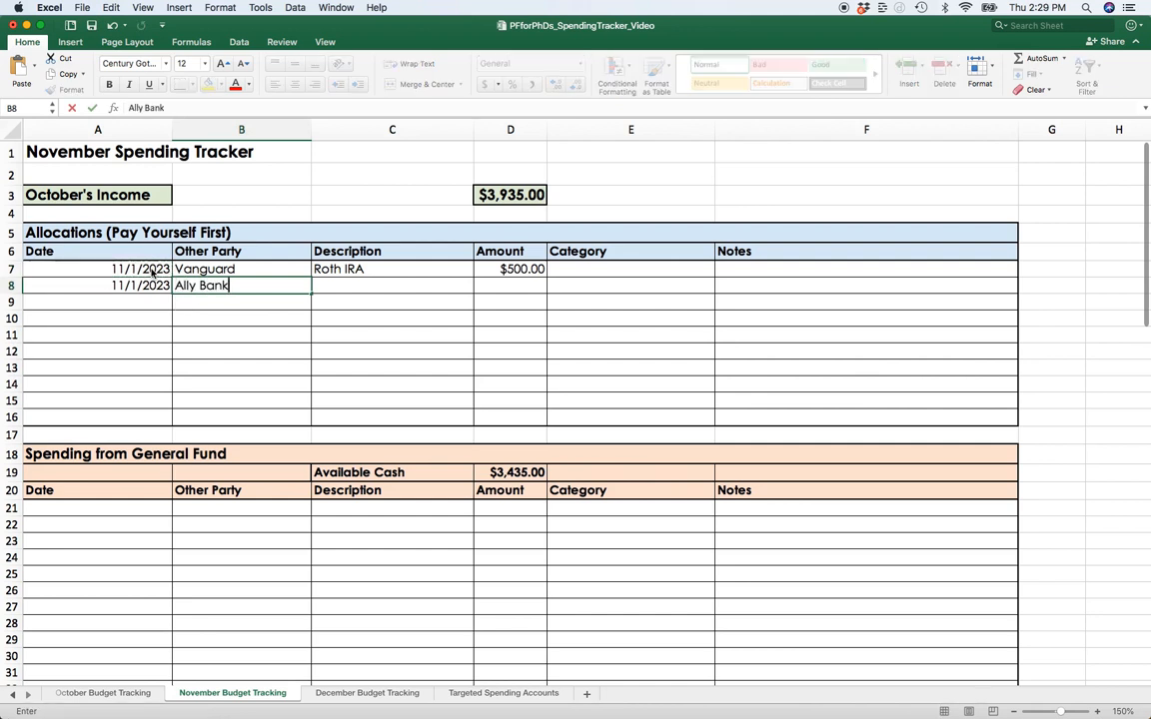
pyautogui.press('Tab')
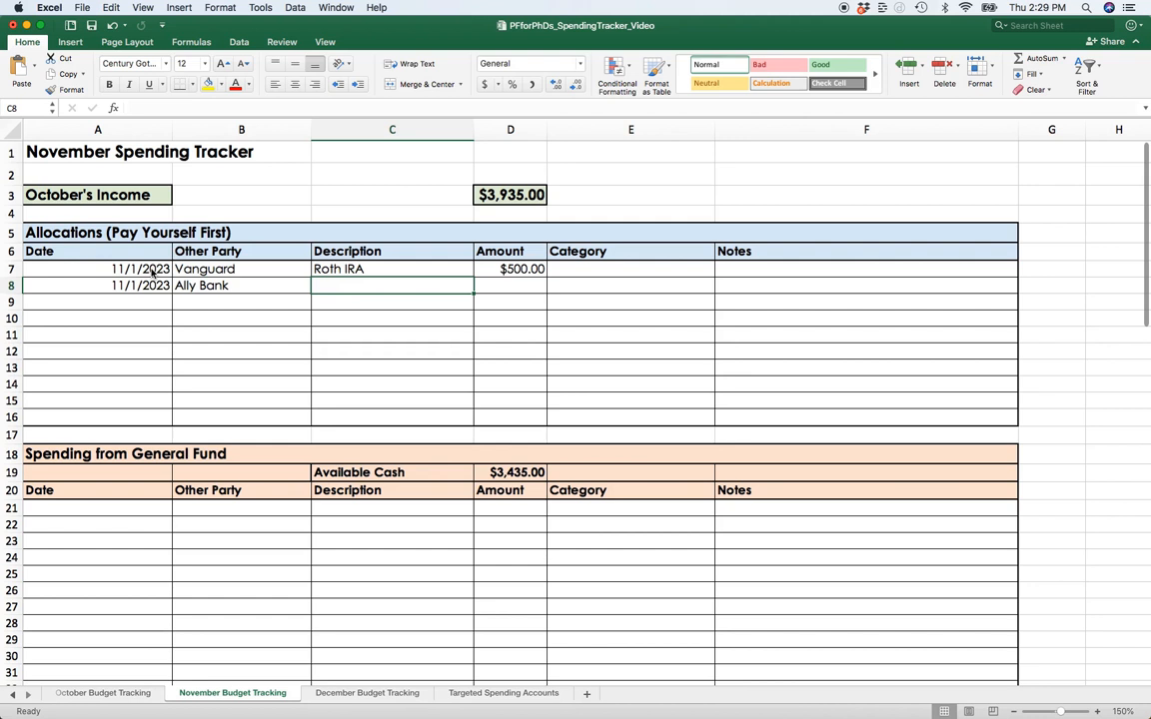
pyautogui.write('Emergenc')
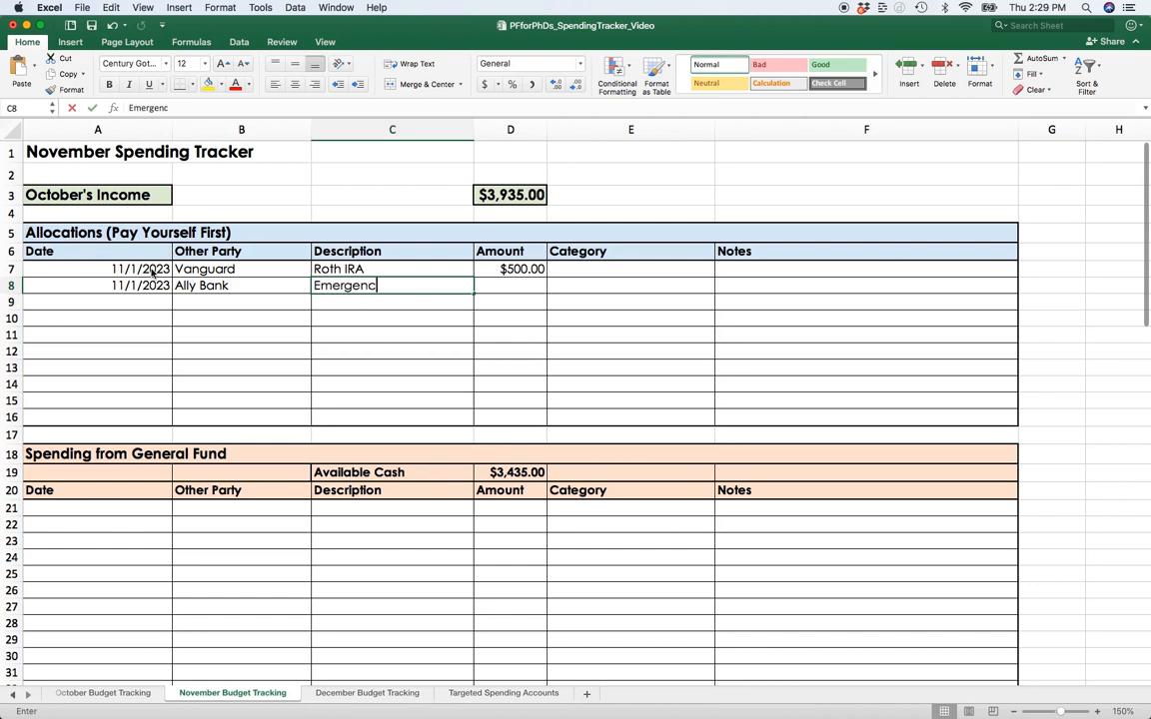
pyautogui.write('y fund')
pyautogui.press('Tab')
pyautogui.write('2')
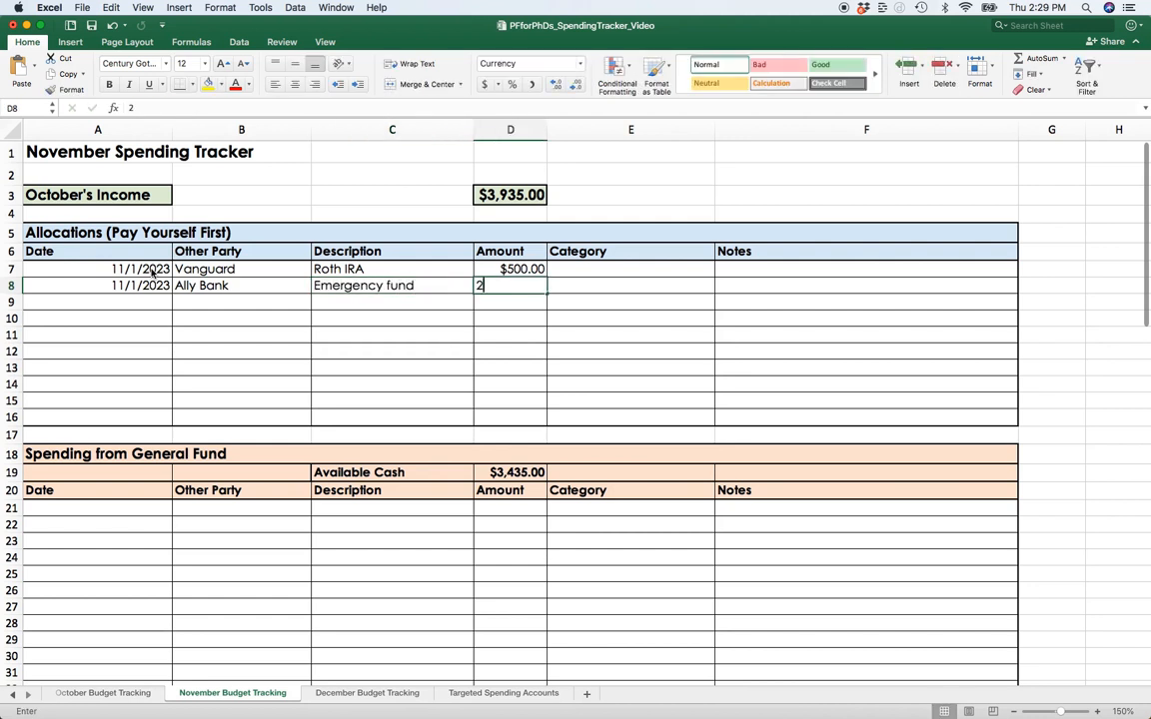
pyautogui.write('50')
pyautogui.press('Return')
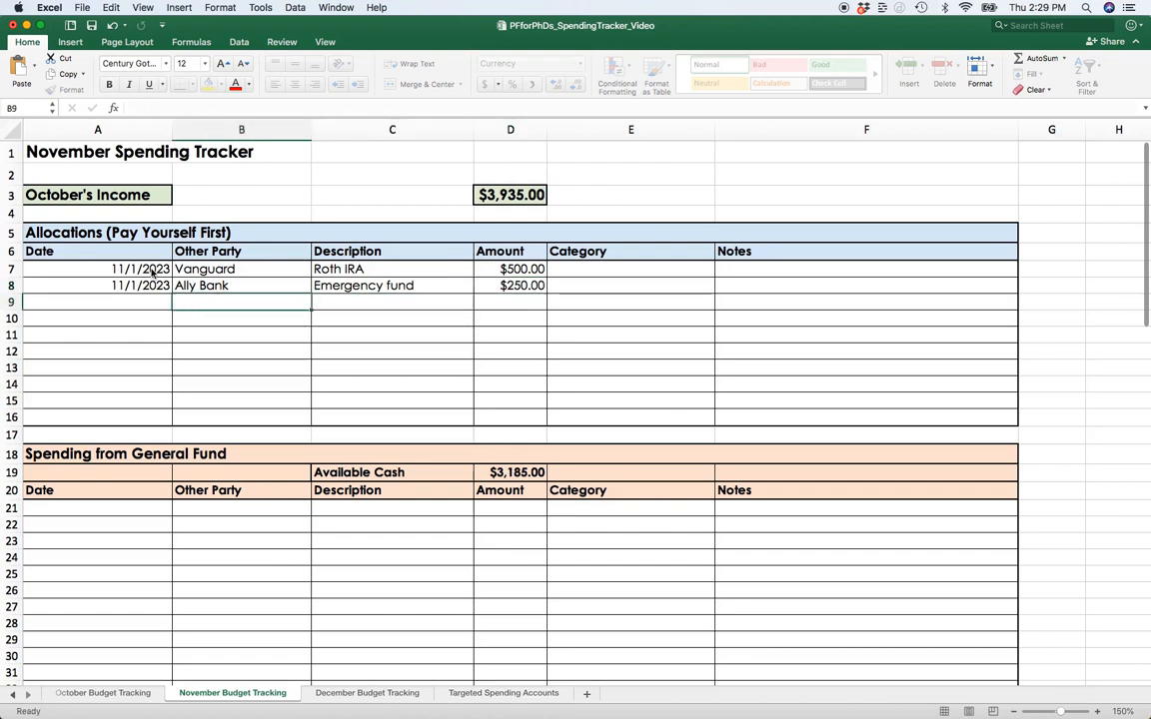
pyautogui.press('Left')
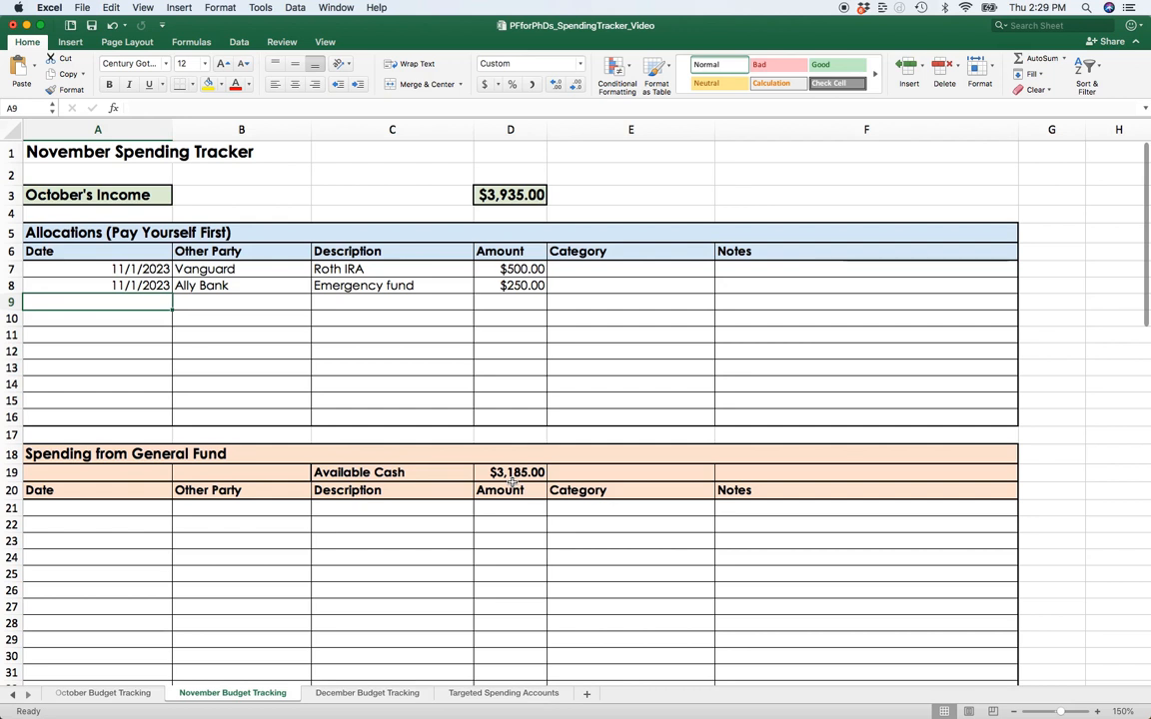
# Step: Start the third allocation by copying the date 11/1/2023 and the other party Ally Bank from the row above
pyautogui.click(148, 286)
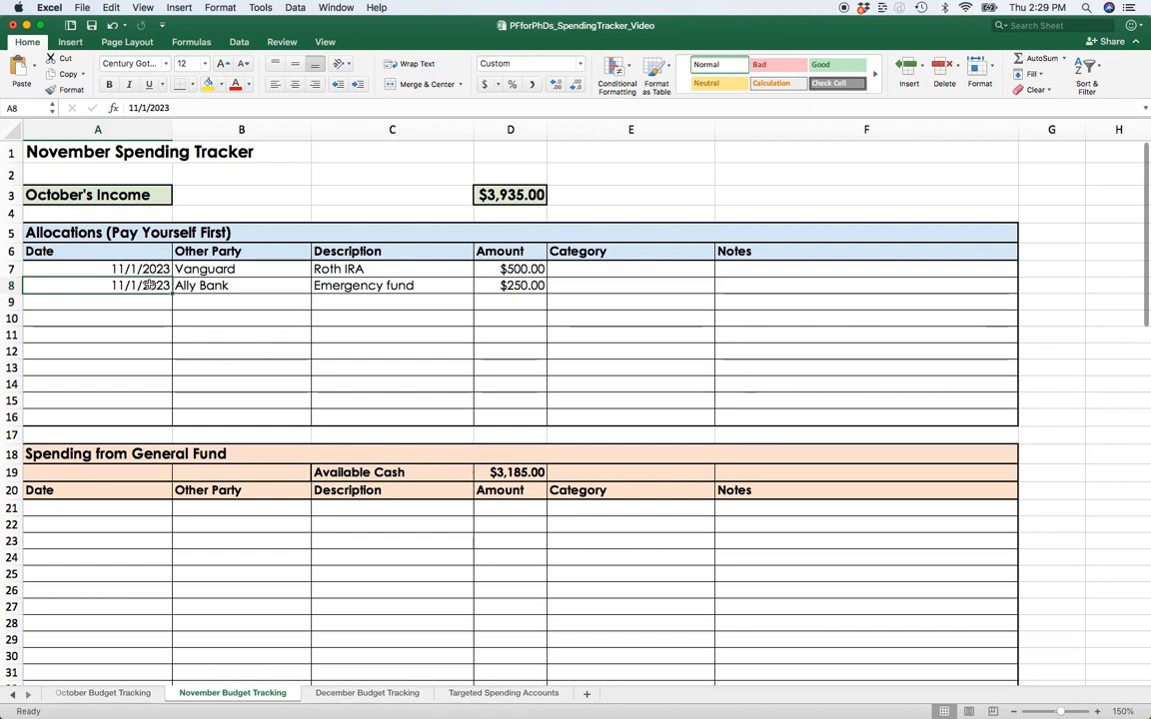
pyautogui.hotkey('ctrl', 'c')
pyautogui.press('Down')
pyautogui.hotkey('ctrl', 'v')
pyautogui.press('Tab')
pyautogui.press('Up')
pyautogui.hotkey('ctrl', 'c')
pyautogui.press('Down')
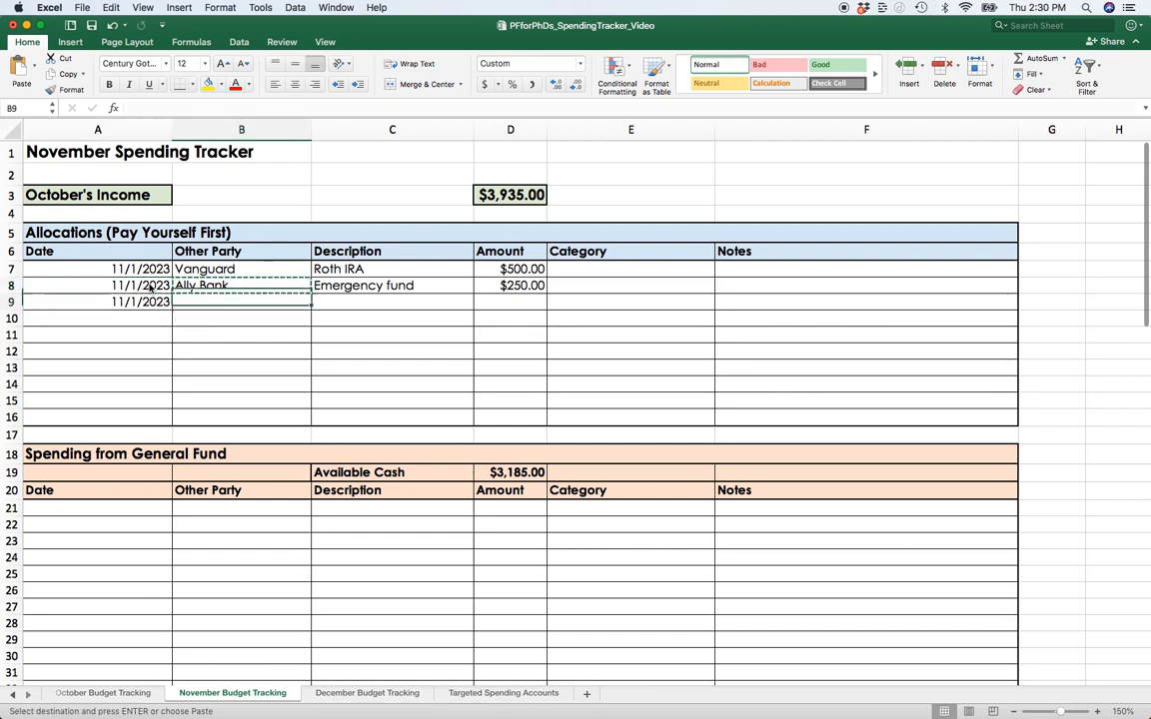
pyautogui.hotkey('ctrl', 'v')
pyautogui.press('Tab')
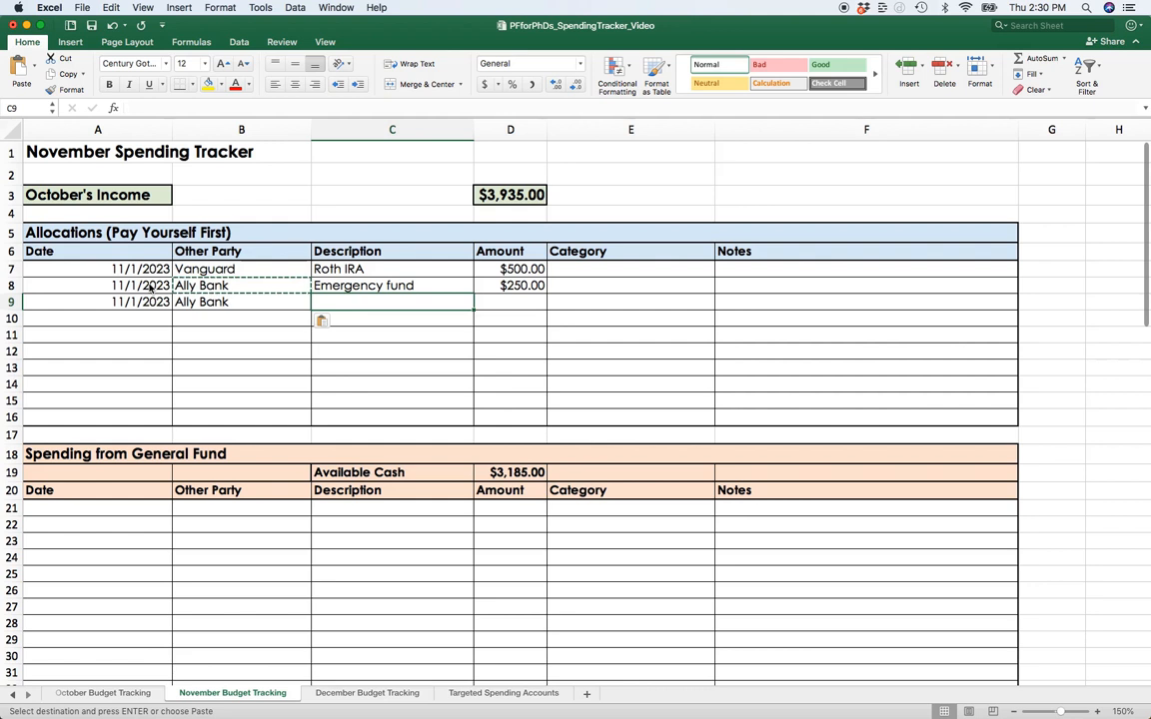
# Step: Describe the third allocation as Tax targeted saving and give it an amount of 250
pyautogui.write('Tax saving')
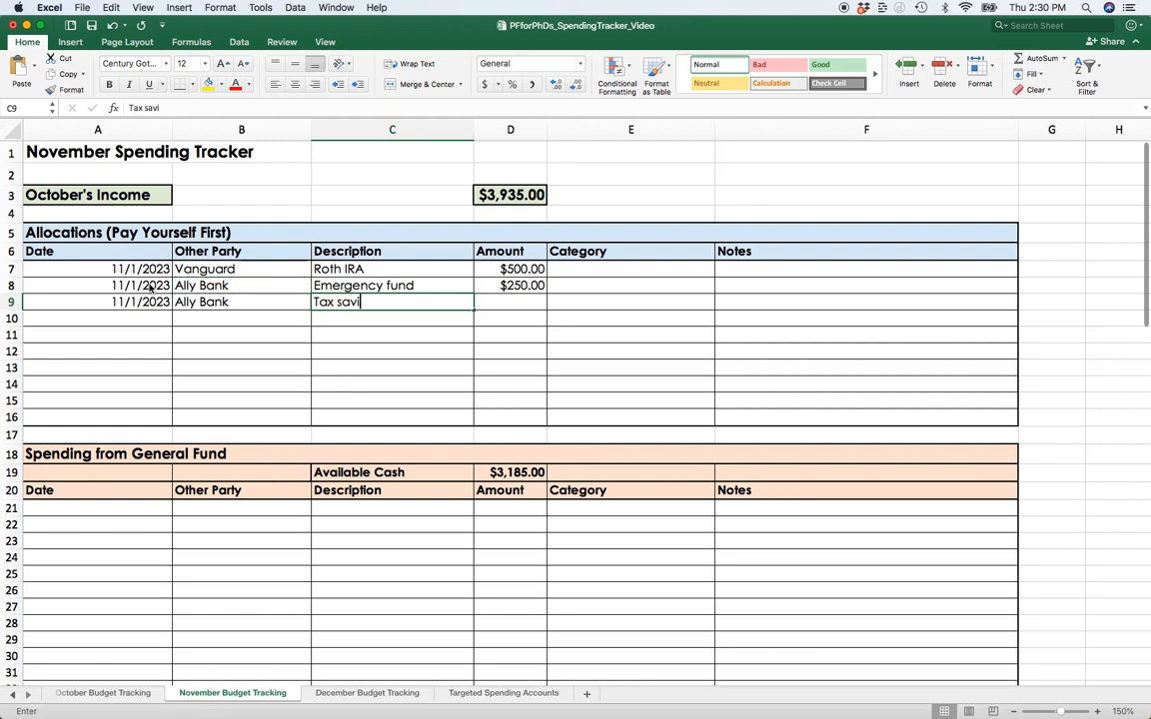
pyautogui.press('BackSpace')
pyautogui.press('BackSpace')
pyautogui.press('BackSpace')
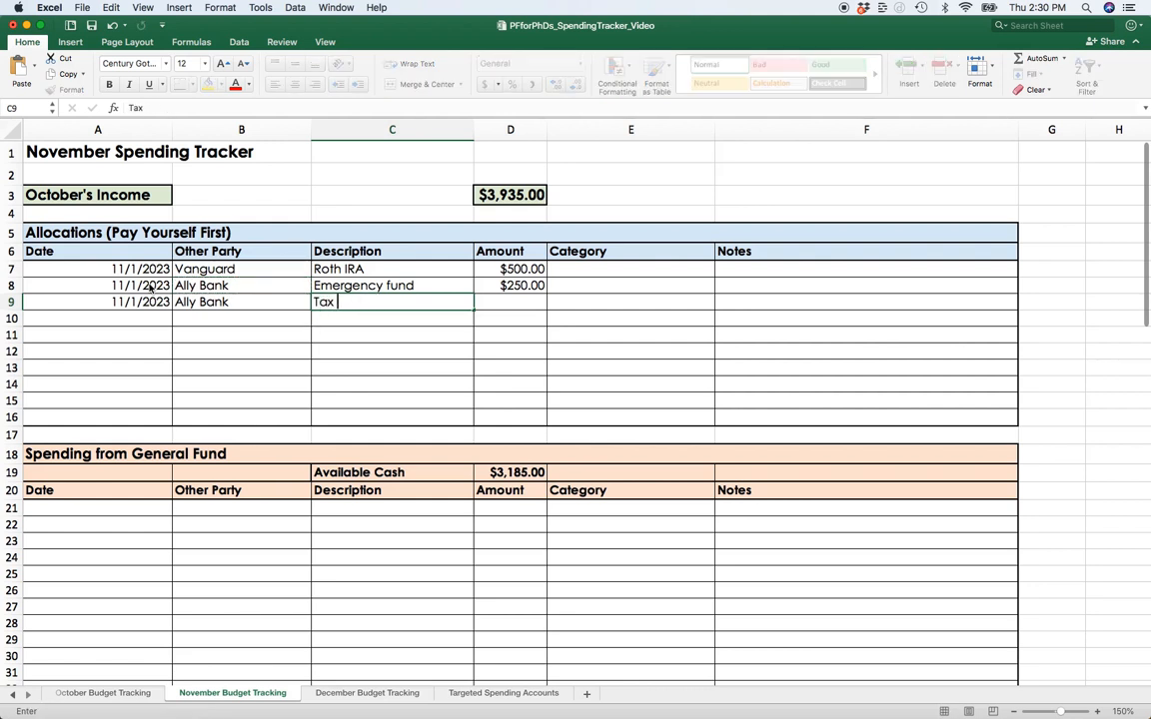
pyautogui.write('targeted savi')
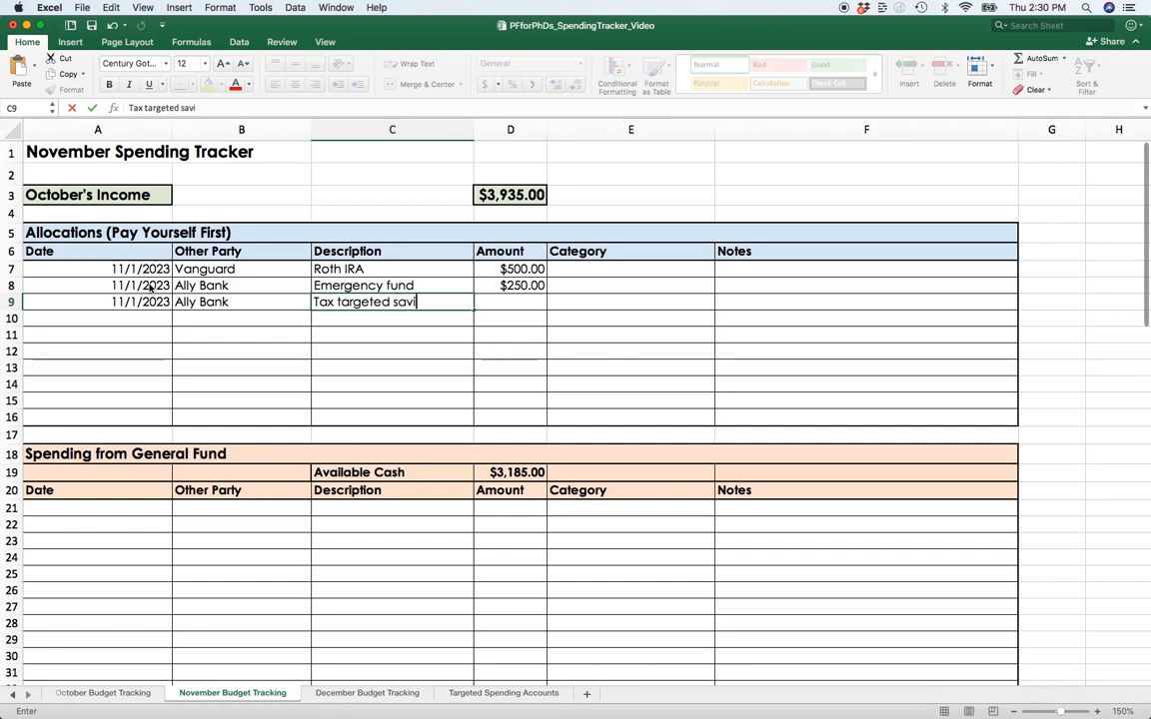
pyautogui.write('ng')
pyautogui.press('Tab')
pyautogui.write('2')
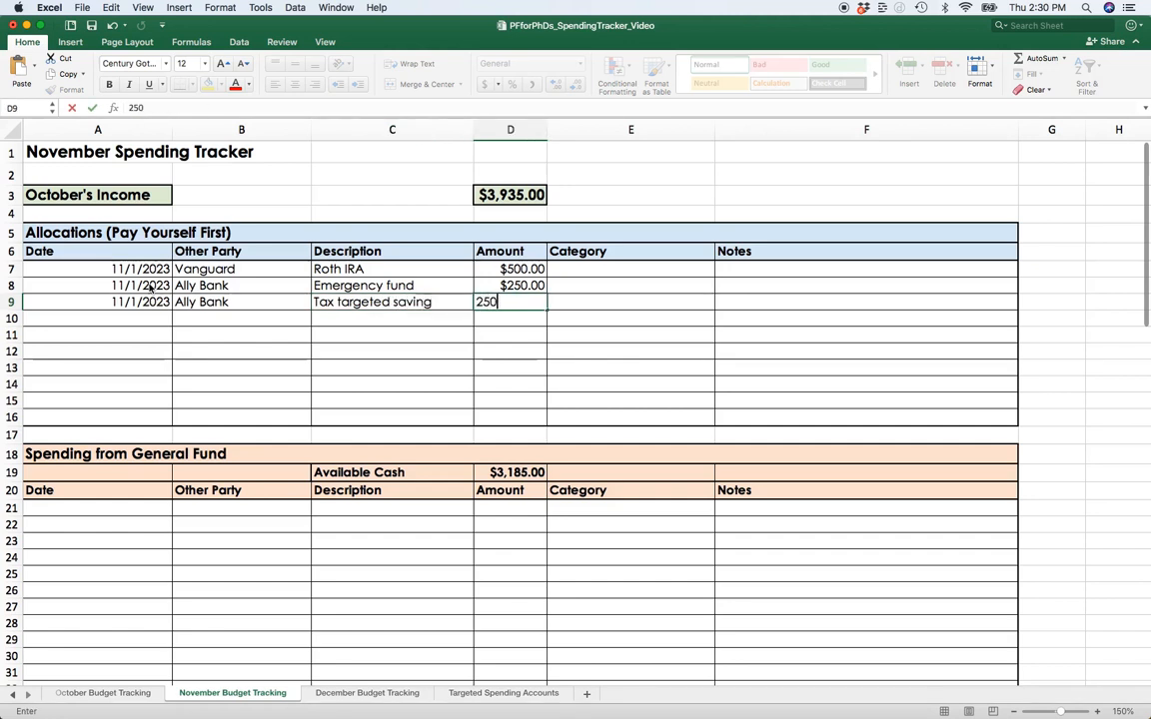
pyautogui.write('50')
pyautogui.press('Tab')
# Step: Start the fourth allocation in row 10 by copying the date and Ally Bank from the third allocation
pyautogui.press('Left')
pyautogui.press('Left')
pyautogui.press('Left')
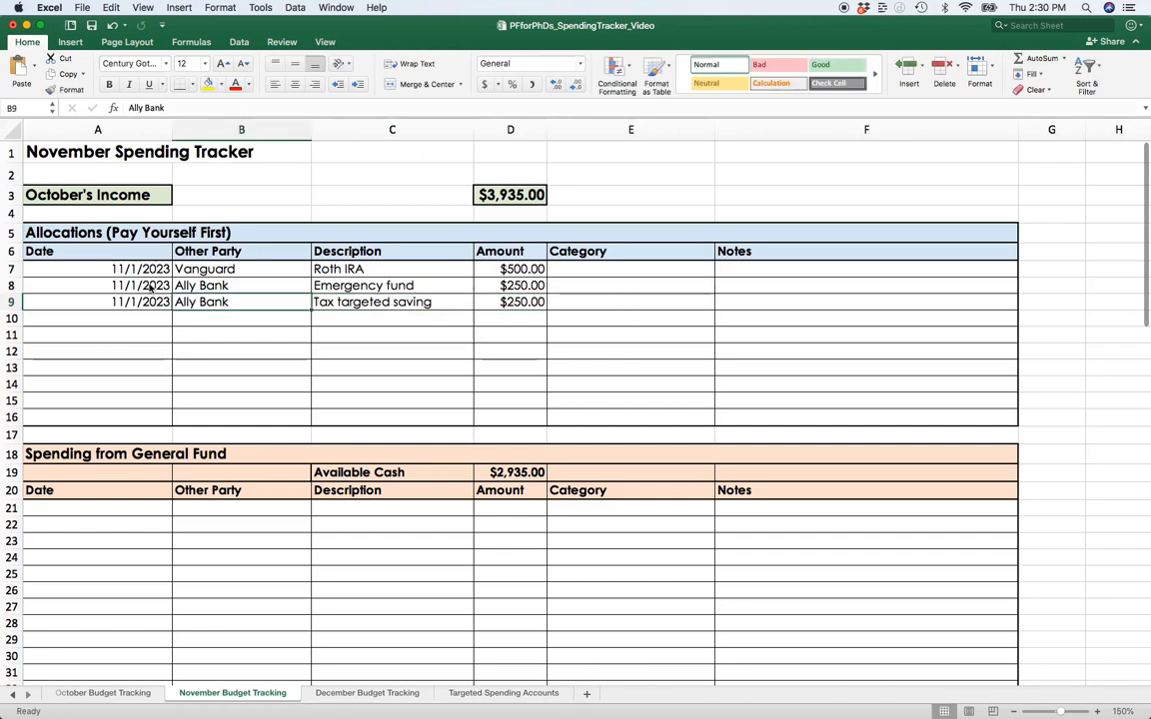
pyautogui.press('Left')
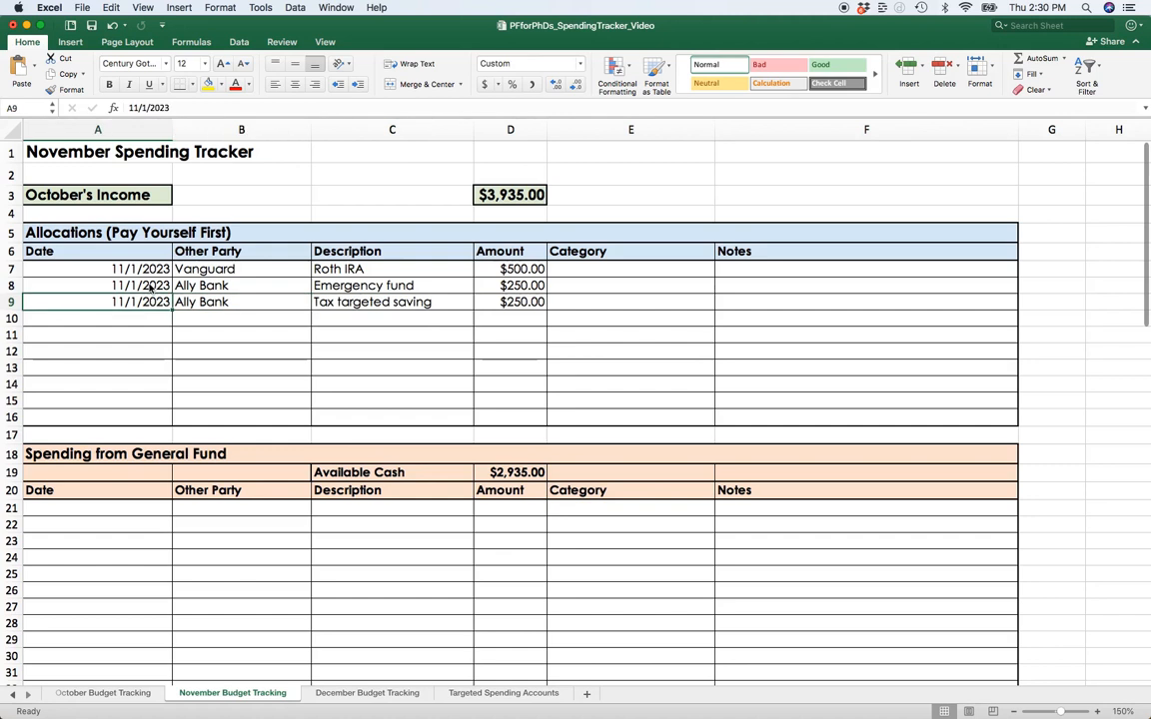
pyautogui.press('super+c')
pyautogui.press('Down')
pyautogui.press('super+v')
pyautogui.press('Right')
pyautogui.press('Up')
pyautogui.press('super+c')
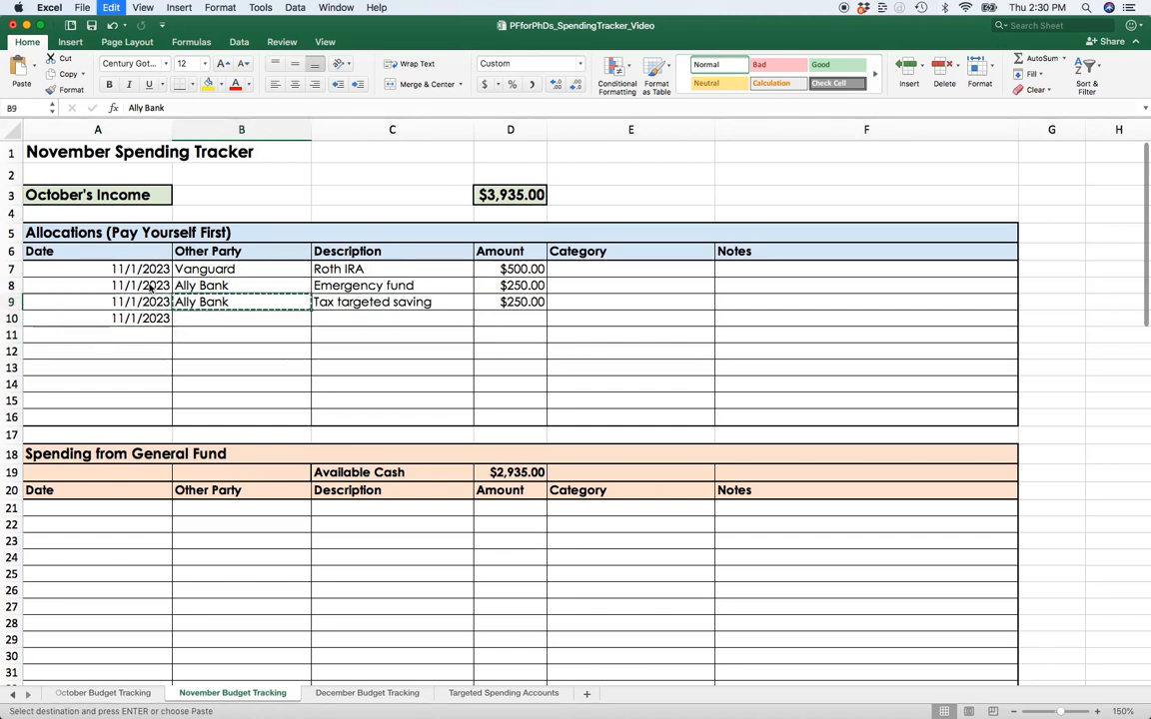
pyautogui.press('Down')
pyautogui.press('super+v')
pyautogui.press('Right')
# Step: Describe the fourth allocation as Travel targeted savings and give it an amount of 250
pyautogui.write('Trave')
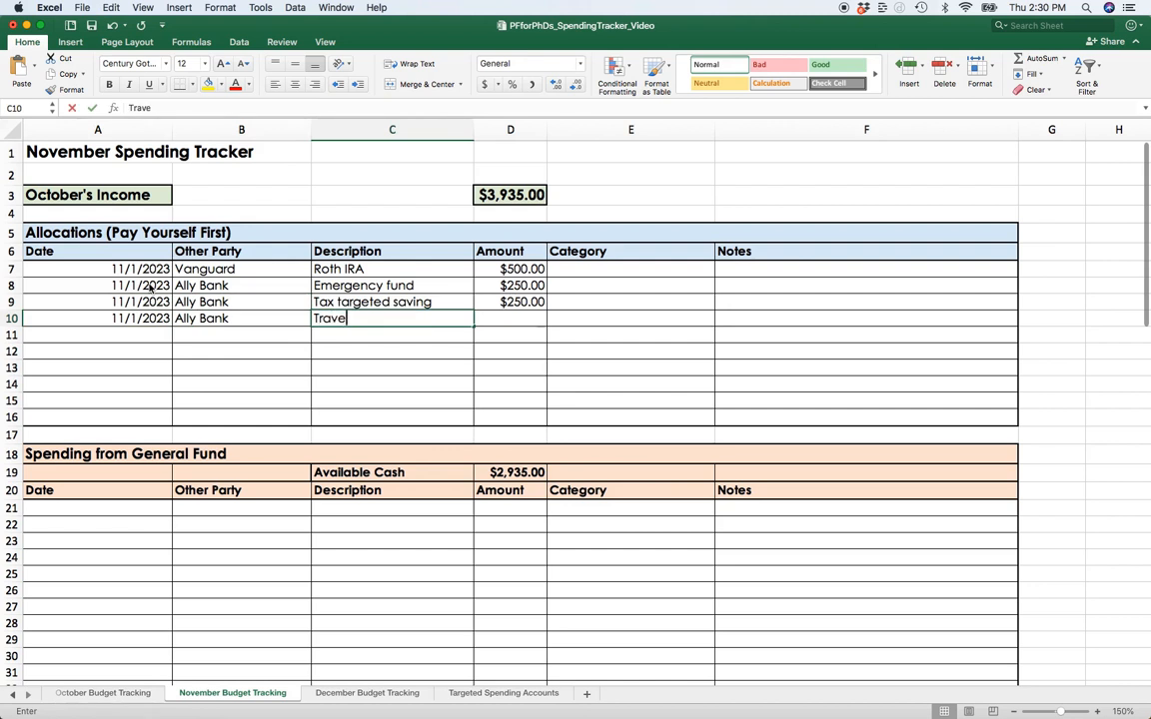
pyautogui.write('l targeted savings')
pyautogui.press('Right')
pyautogui.write('250')
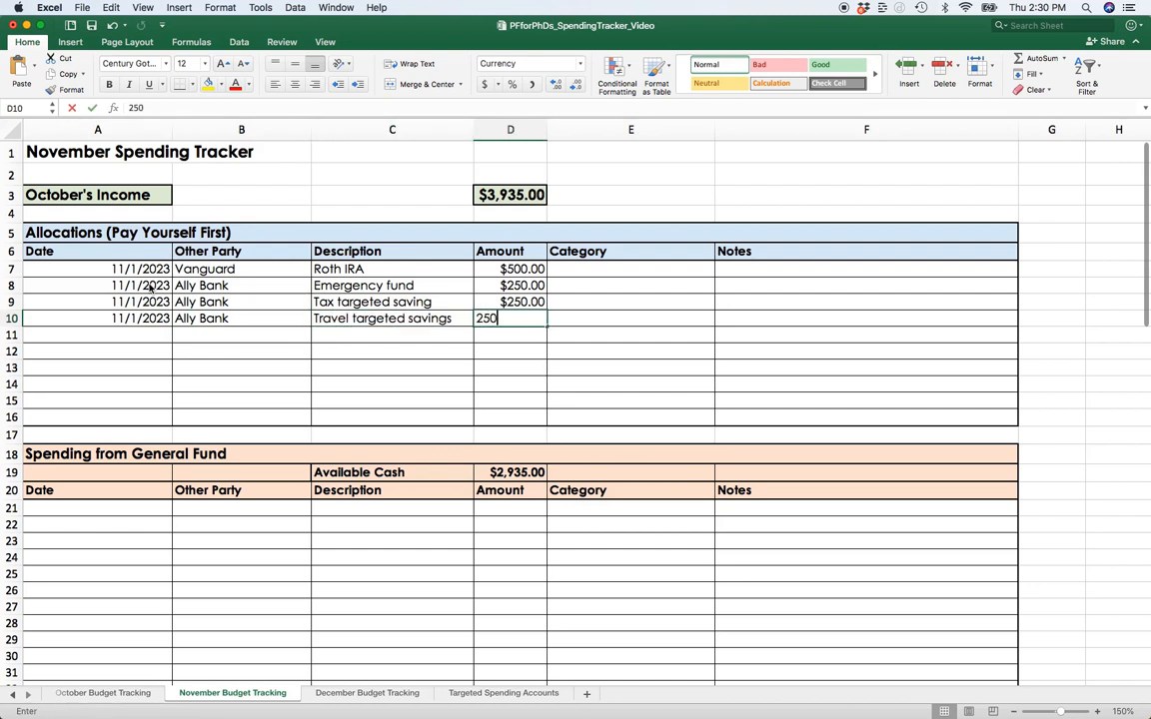
pyautogui.press('Right')
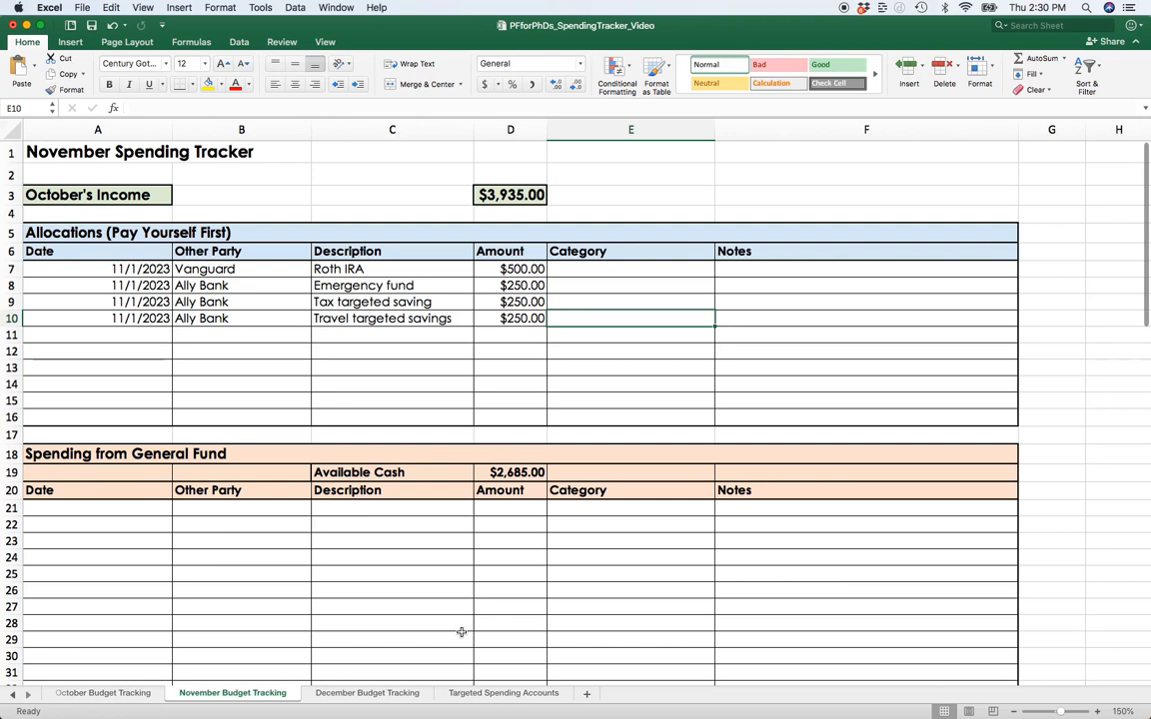
# Step: On the Targeted Spending Accounts sheet, rename Category 1 as Tax and the category below it as Travel
pyautogui.click(480, 695)
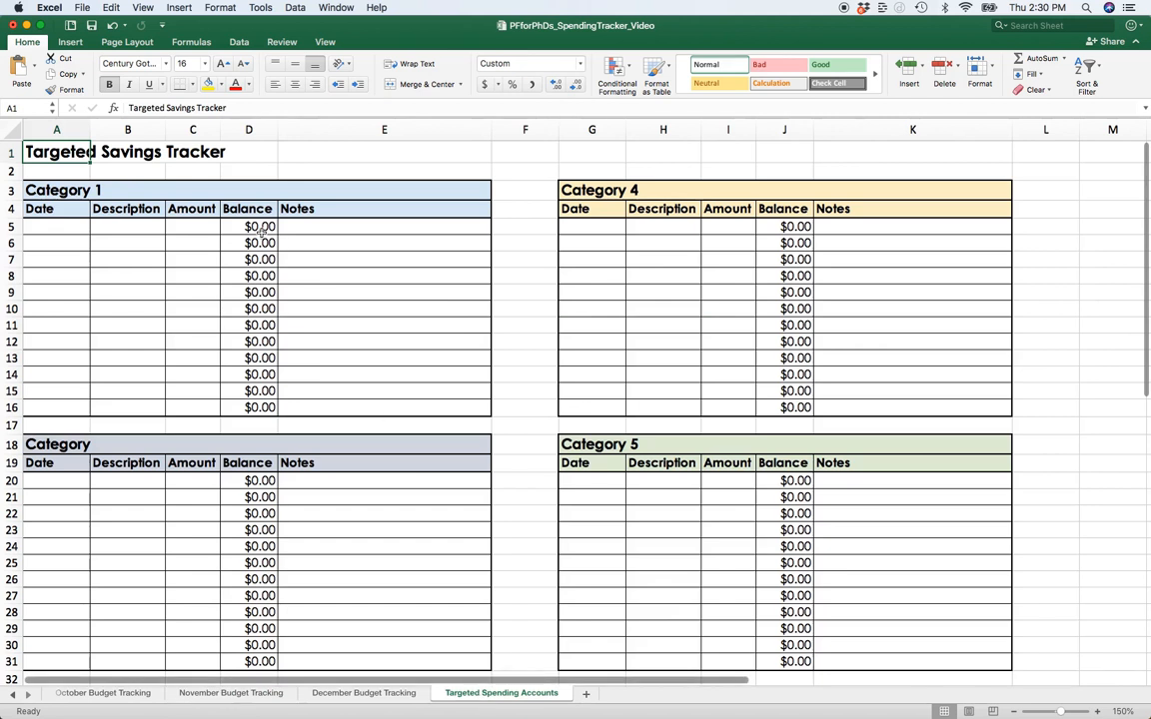
pyautogui.click(63, 191)
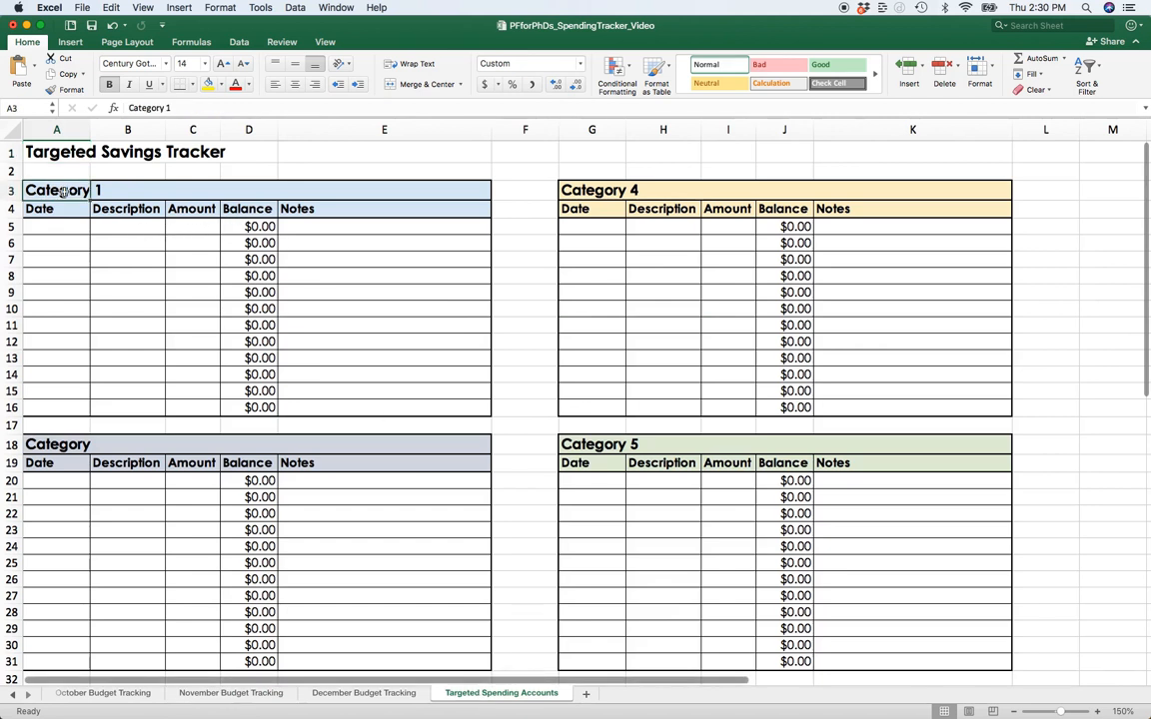
pyautogui.write('Tax')
pyautogui.press('Return')
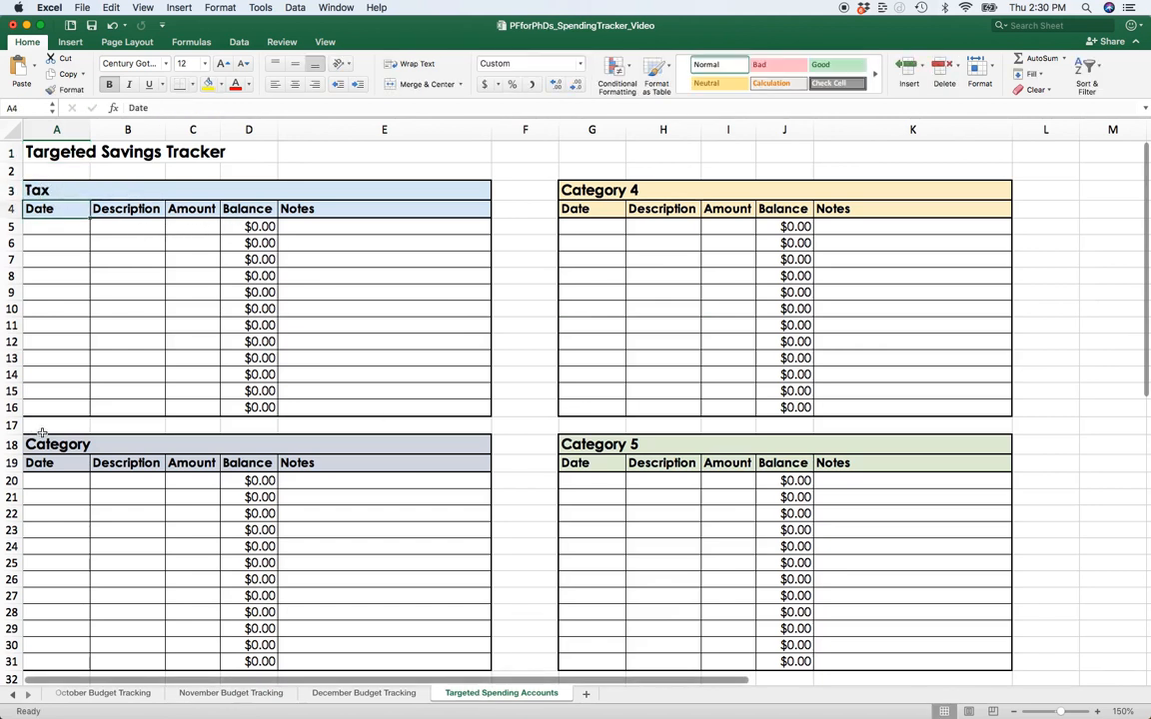
pyautogui.click(45, 443)
pyautogui.write('Travel')
# Step: Add the first Tax entry dated 11/1/2023 with the description Regular savings and an amount of 250
pyautogui.press('Up')
pyautogui.press('Up')
pyautogui.press('Up')
pyautogui.press('Up')
pyautogui.press('Up')
pyautogui.press('Up')
pyautogui.press('Up')
pyautogui.press('Up')
pyautogui.press('Up')
pyautogui.press('Up')
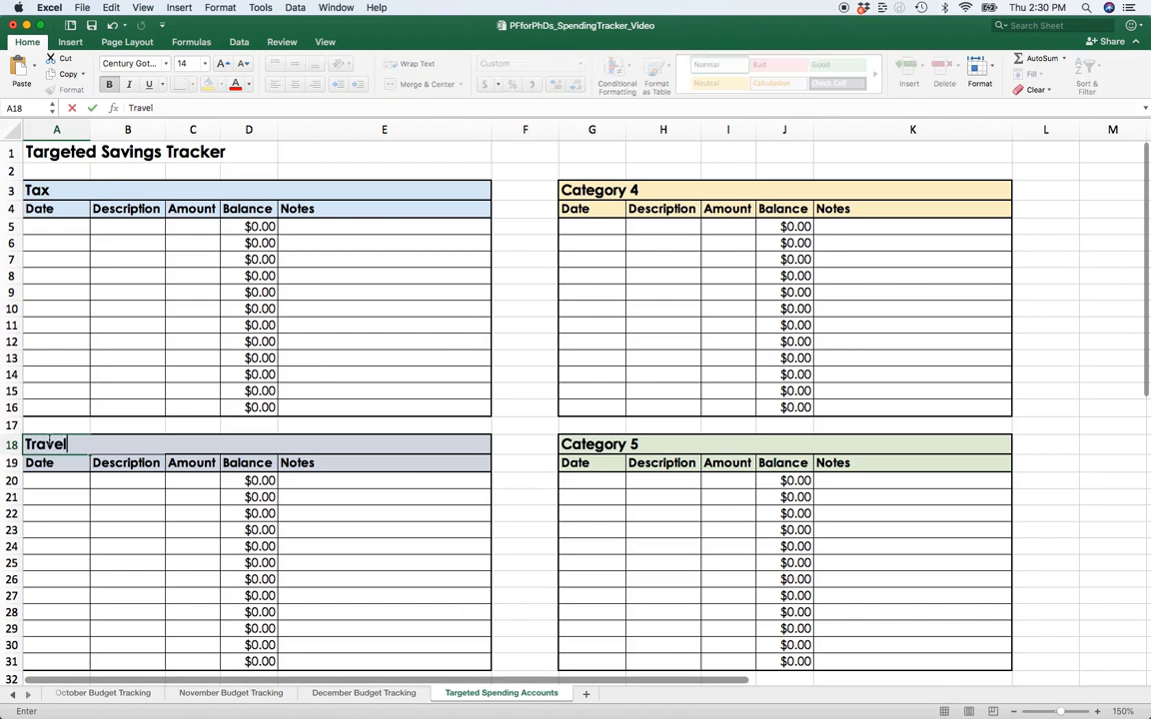
pyautogui.press('Up')
pyautogui.press('Up')
pyautogui.press('Up')
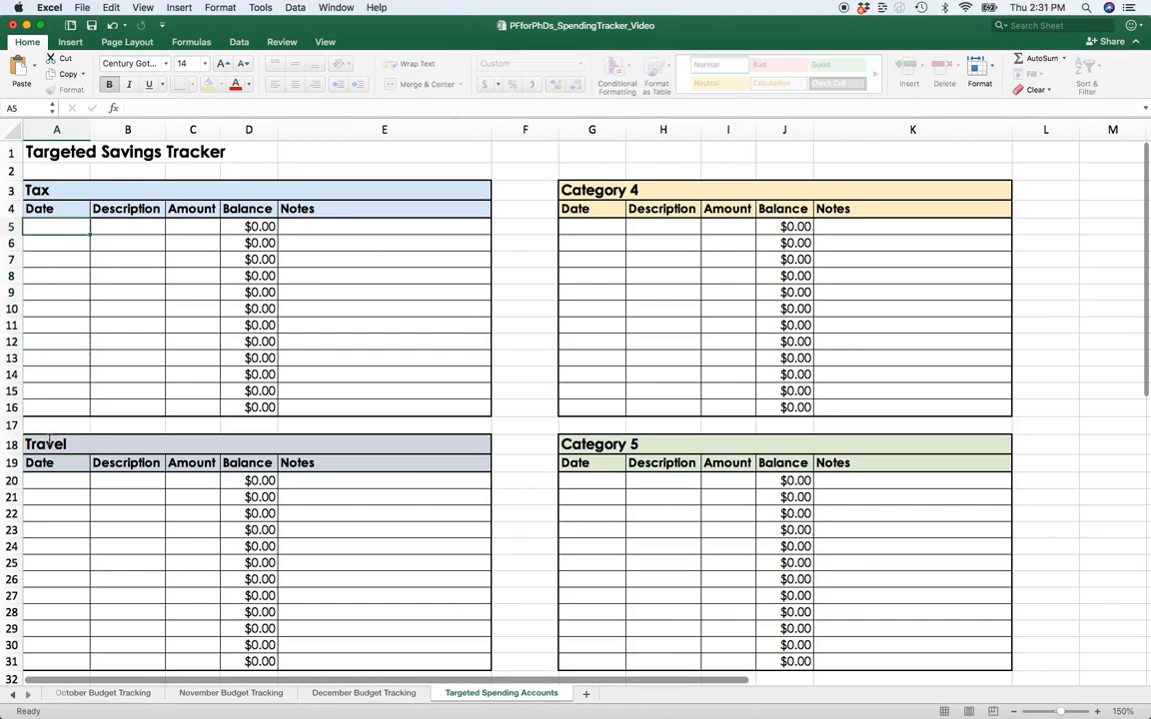
pyautogui.write('11/1/2023')
pyautogui.press('Tab')
pyautogui.write('Regular savin')
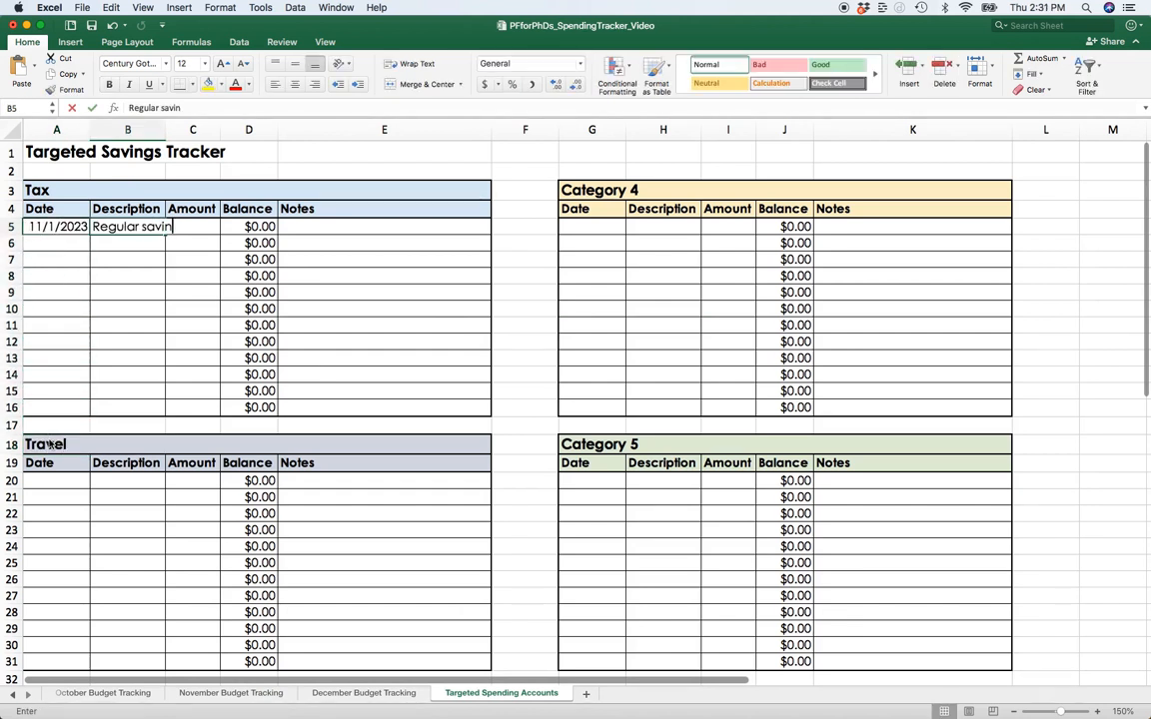
pyautogui.press('Tab')
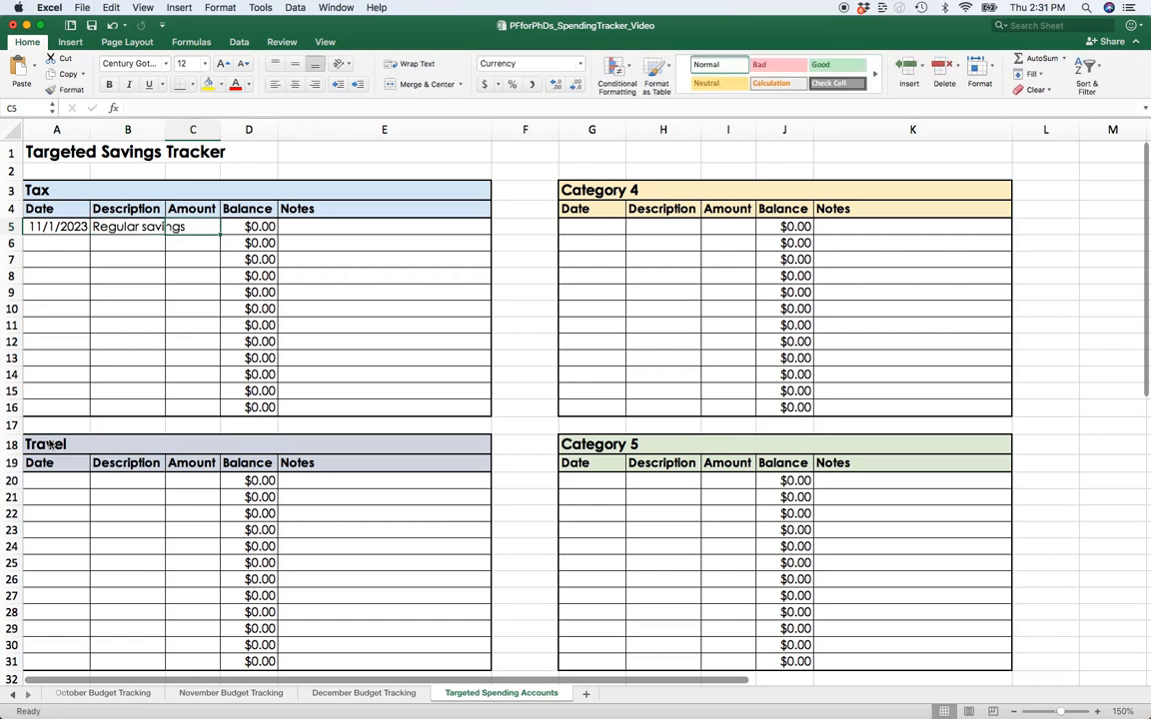
pyautogui.write('250')
pyautogui.press('Tab')
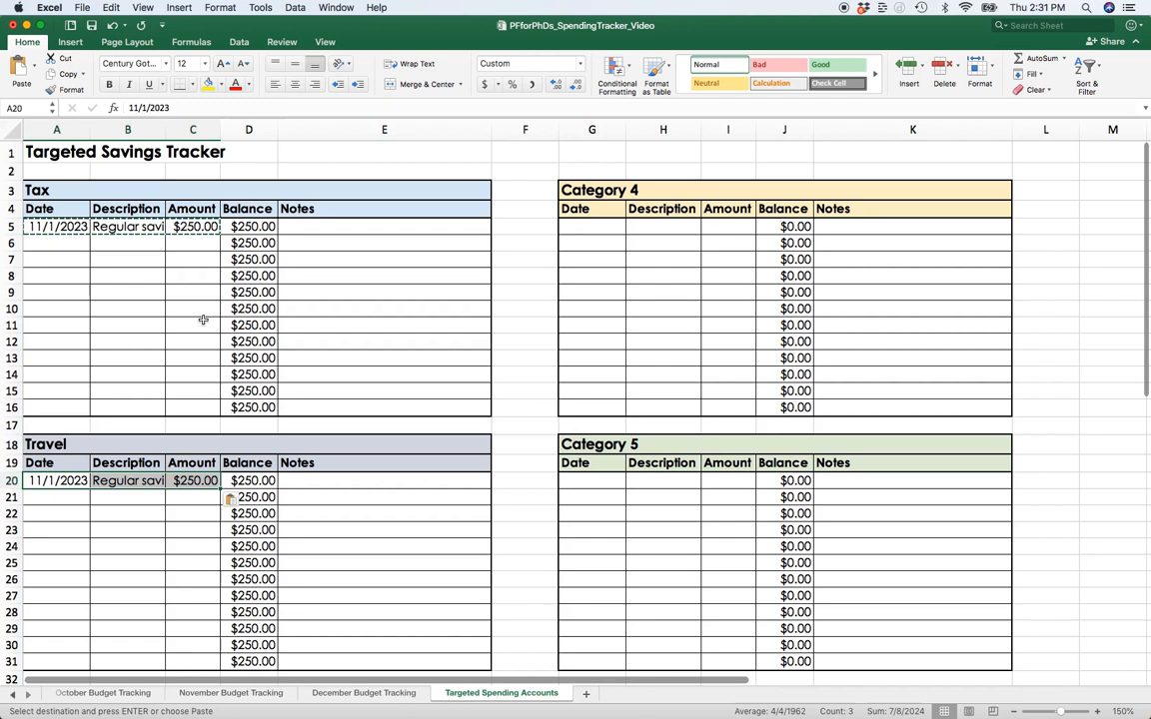
# Step: Add a starting balance of 400 to the first Tax balance formula in D5, making it =400+C5
pyautogui.click(212, 231)
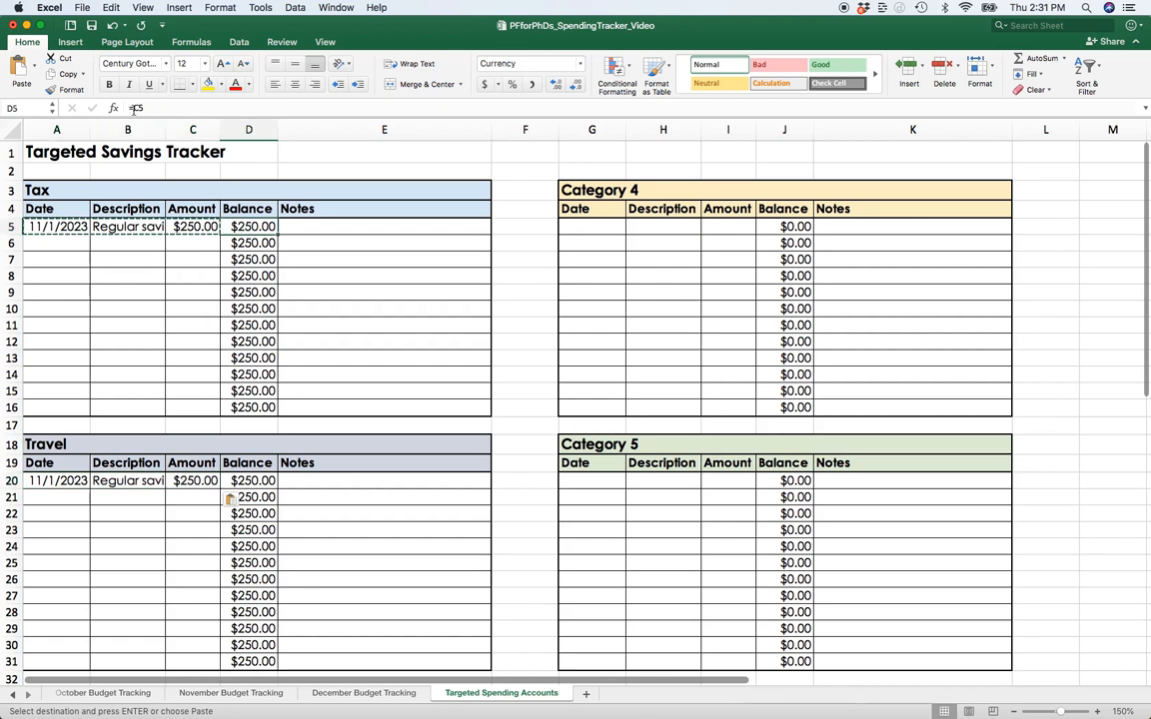
pyautogui.click(135, 108)
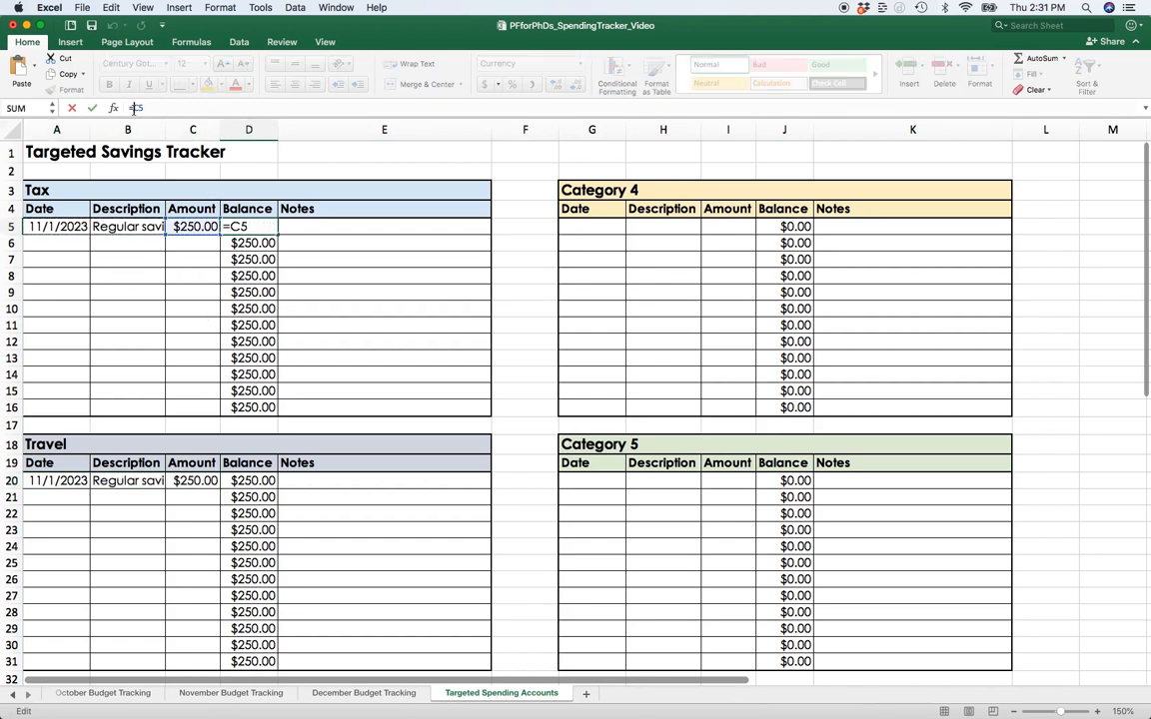
pyautogui.write('4')
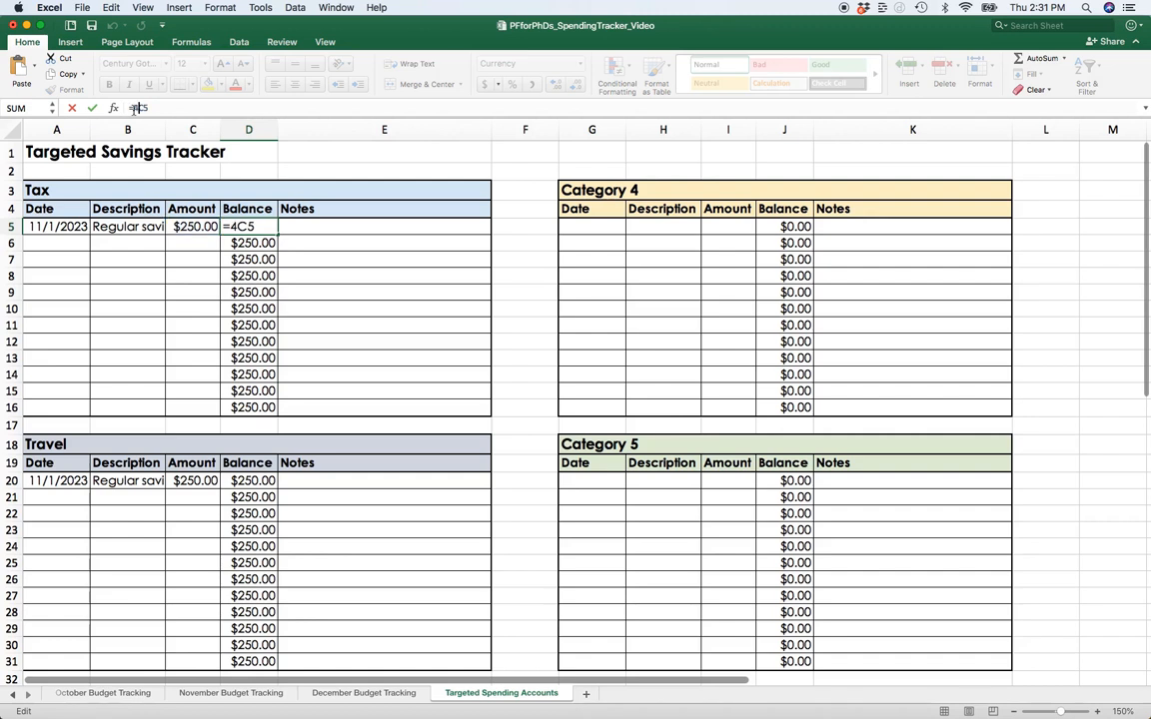
pyautogui.write('00+')
pyautogui.press('Return')
# Step: Add a starting balance of 500 to the first Travel balance formula in D20, making it =500+C20
pyautogui.press('Down')
pyautogui.press('Down')
pyautogui.press('Down')
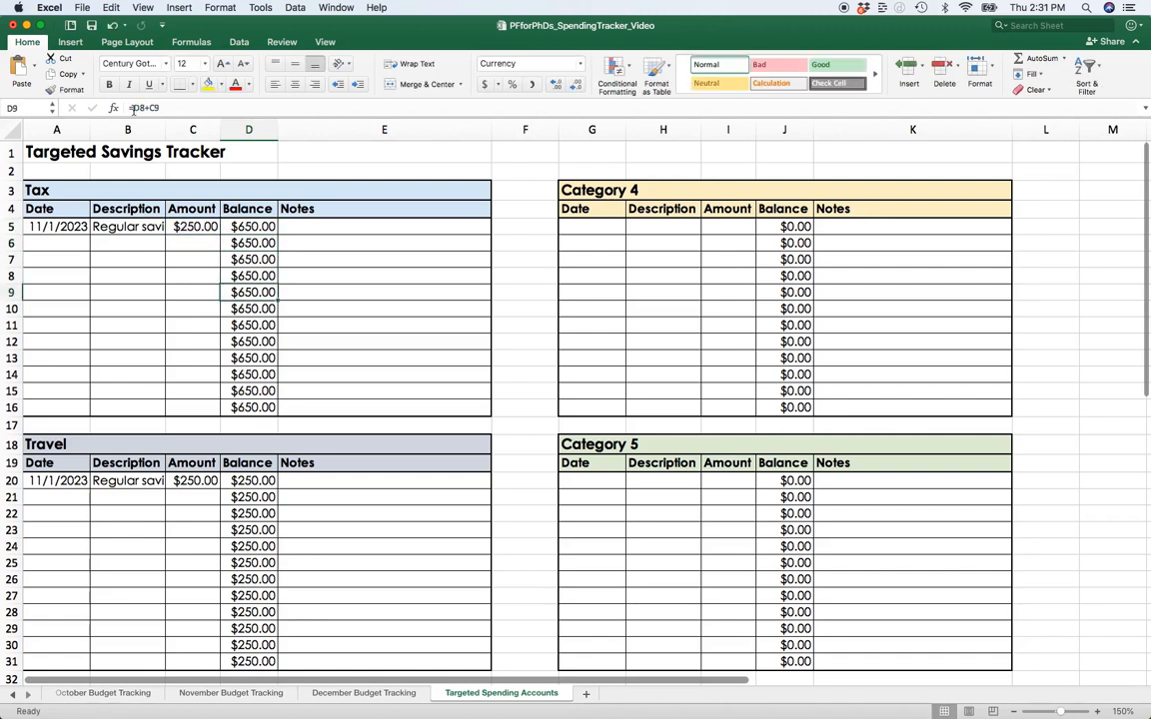
pyautogui.press('Down')
pyautogui.press('Down')
pyautogui.press('Down')
pyautogui.press('Down')
pyautogui.press('Down')
pyautogui.press('Down')
pyautogui.press('Down')
pyautogui.press('Down')
pyautogui.press('Down')
pyautogui.press('Down')
pyautogui.press('Down')
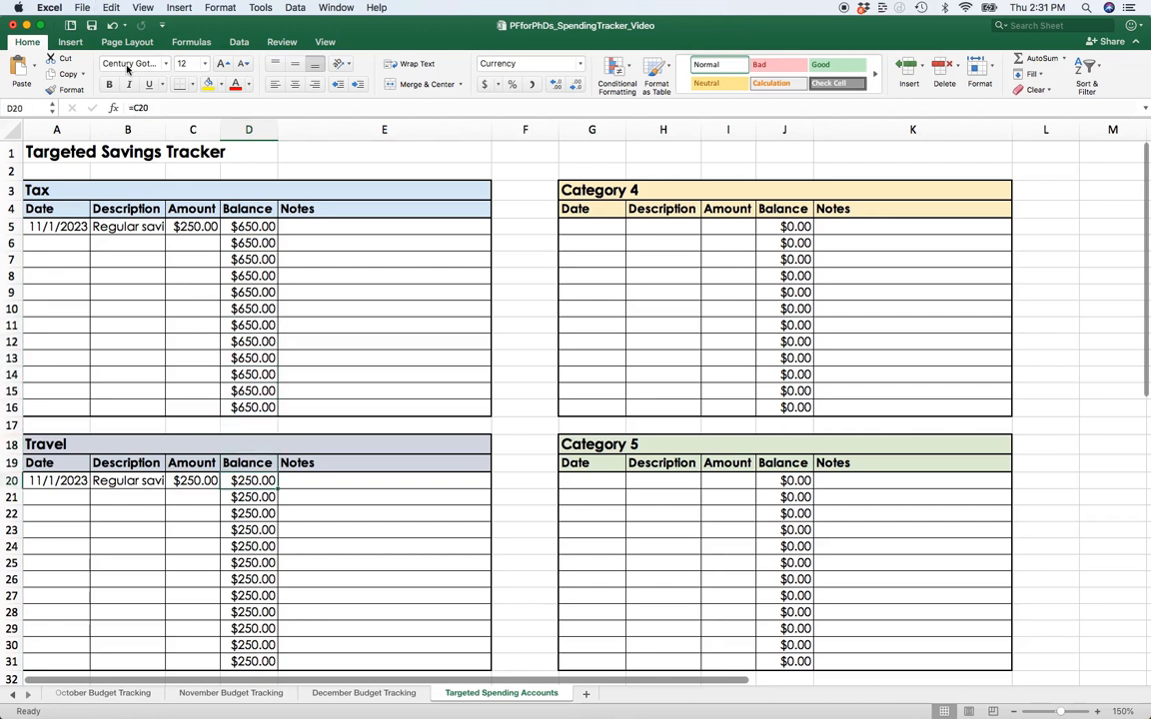
pyautogui.click(135, 109)
pyautogui.write('500+')
pyautogui.press('Return')
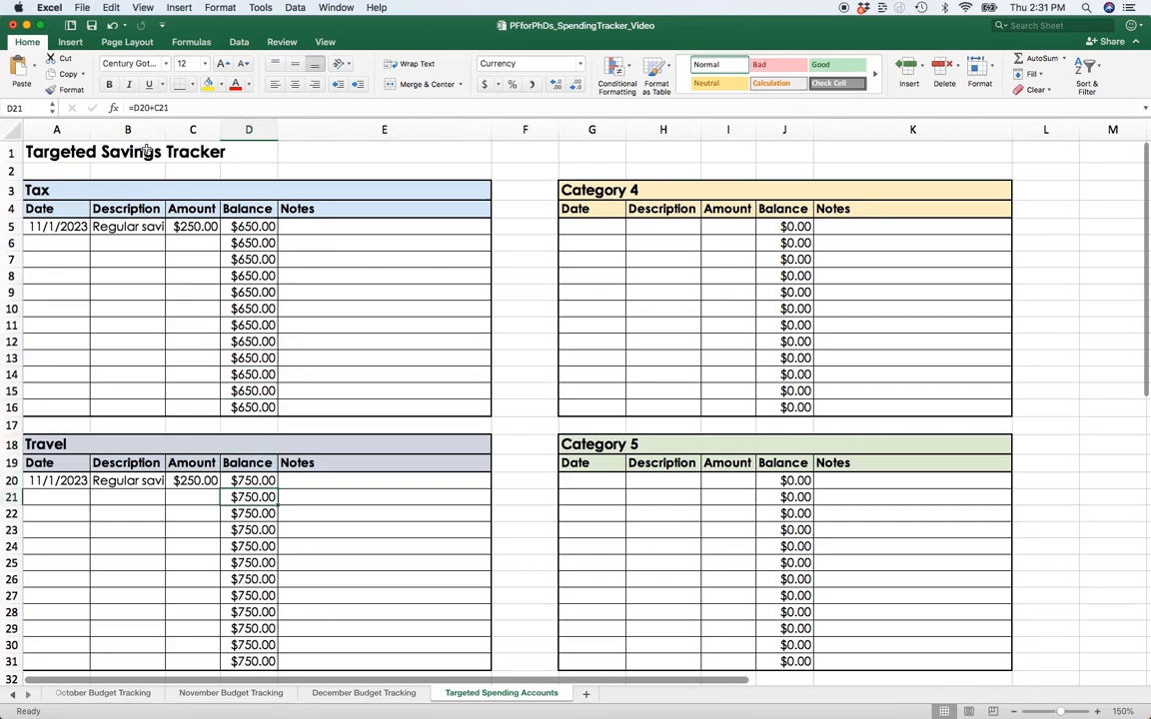
# Step: On the November Budget Tracking sheet, log general fund spending dated 11/1/2023 to Landlord for Rent, amount 1000, category Housing, in row 21
pyautogui.click(239, 694)
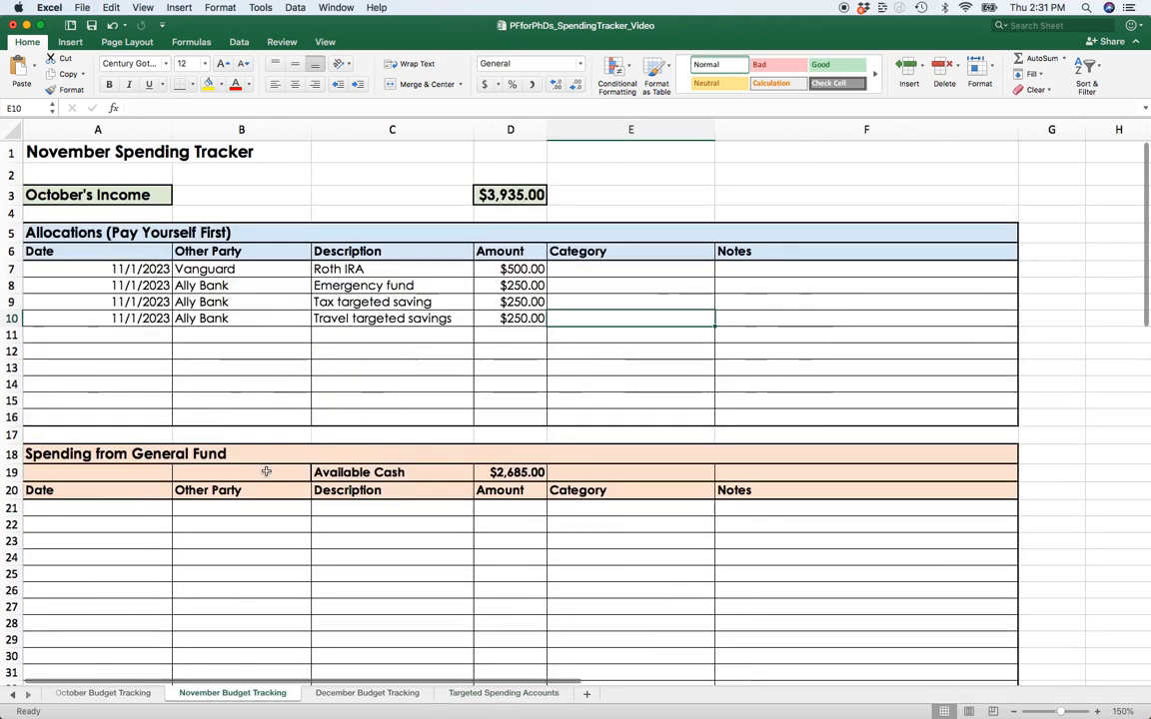
pyautogui.scroll(-5, 266, 471)
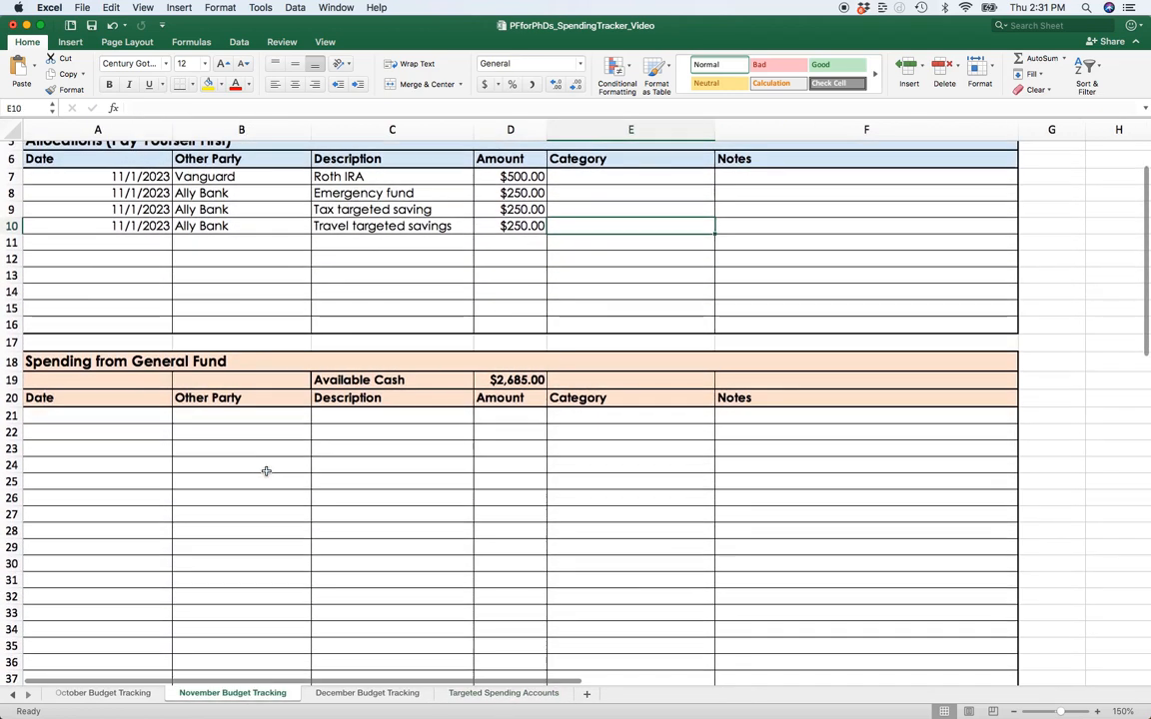
pyautogui.scroll(-4, 265, 472)
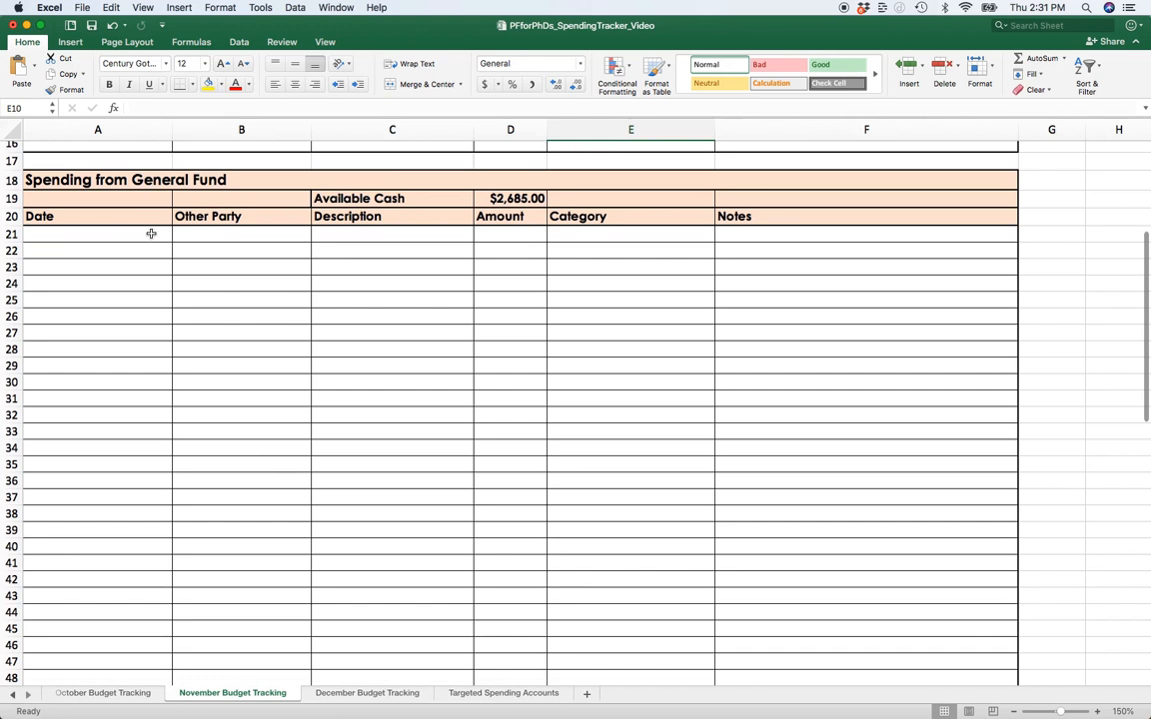
pyautogui.click(151, 234)
pyautogui.write('11/1/2023')
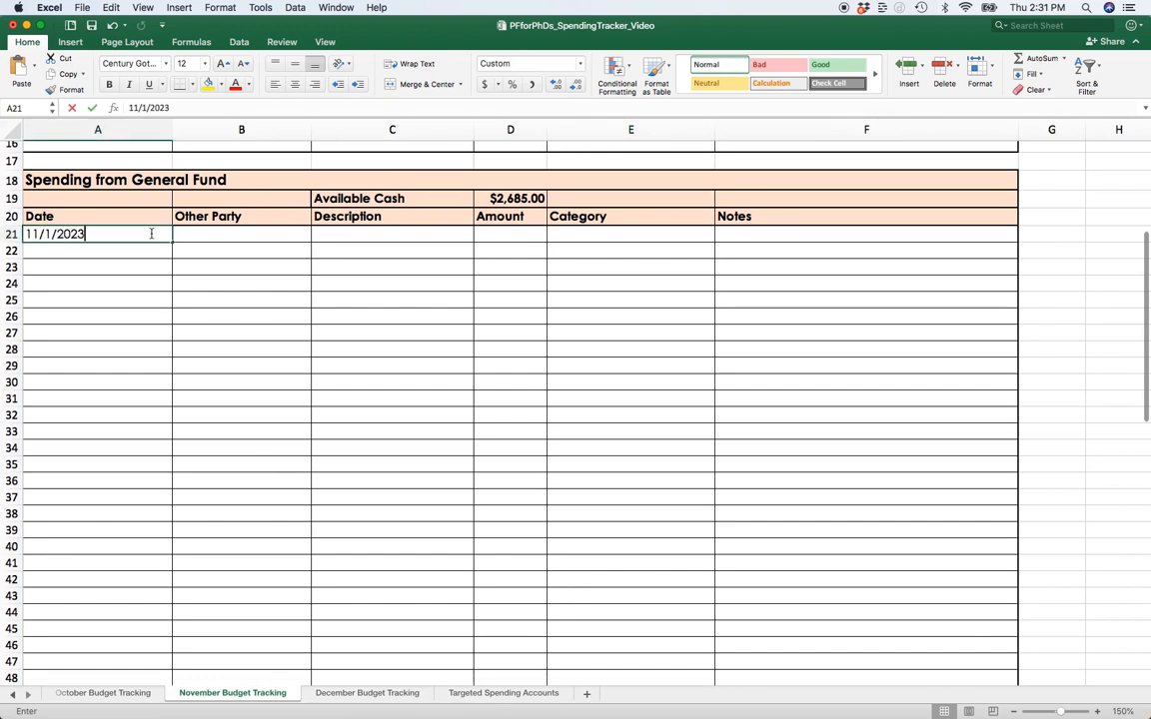
pyautogui.press('Tab')
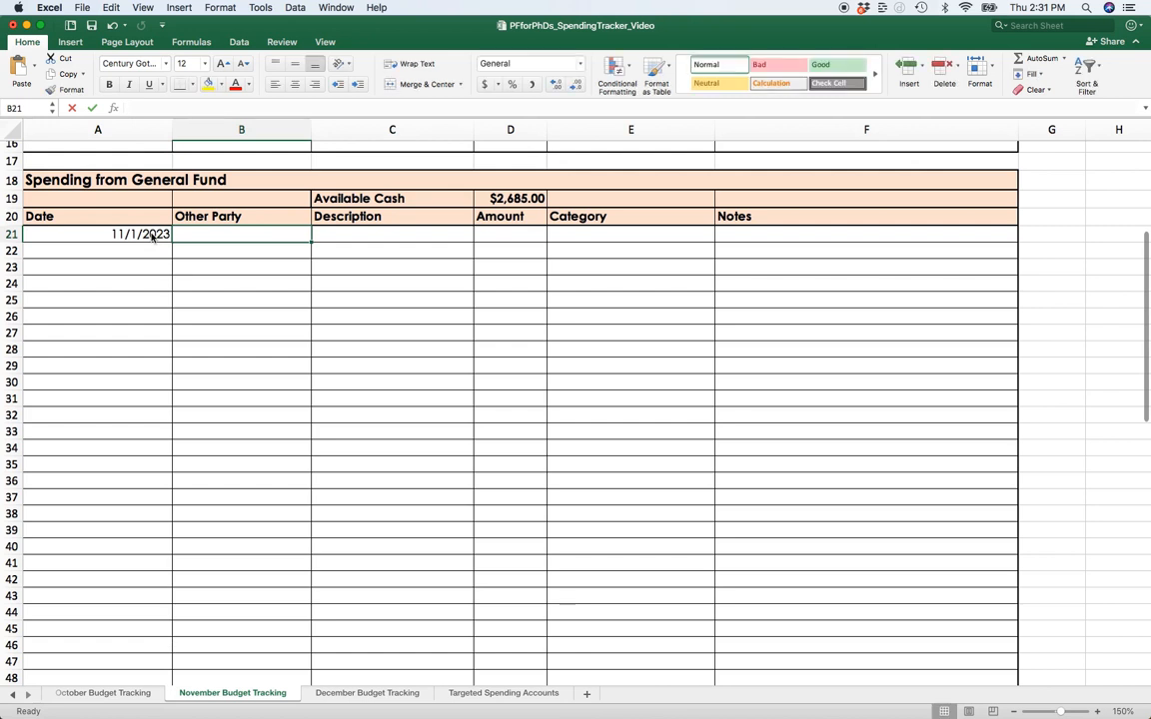
pyautogui.write('Landlord')
pyautogui.press('Tab')
pyautogui.write('Re')
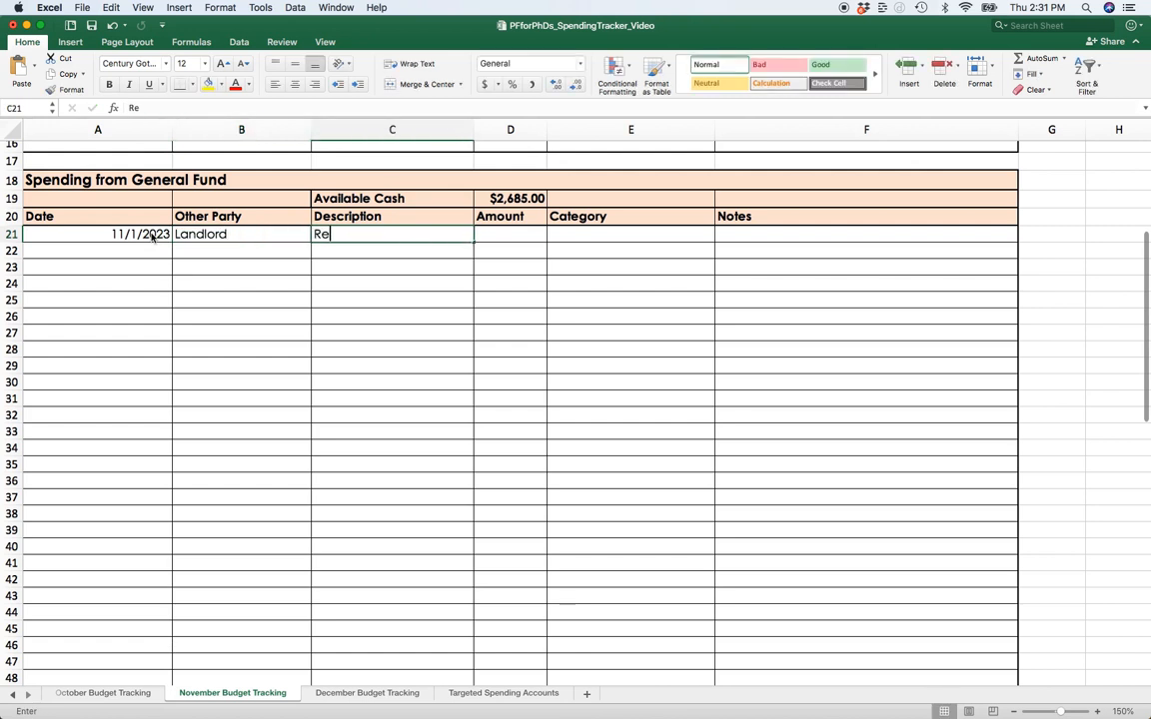
pyautogui.press('Tab')
# Step: Log the Ralphs purchase dated 11/2/2023 in row 22 as Groceries, amount 100, category Groceries, and date row 23 as 11/3/2023
pyautogui.write('11/2')
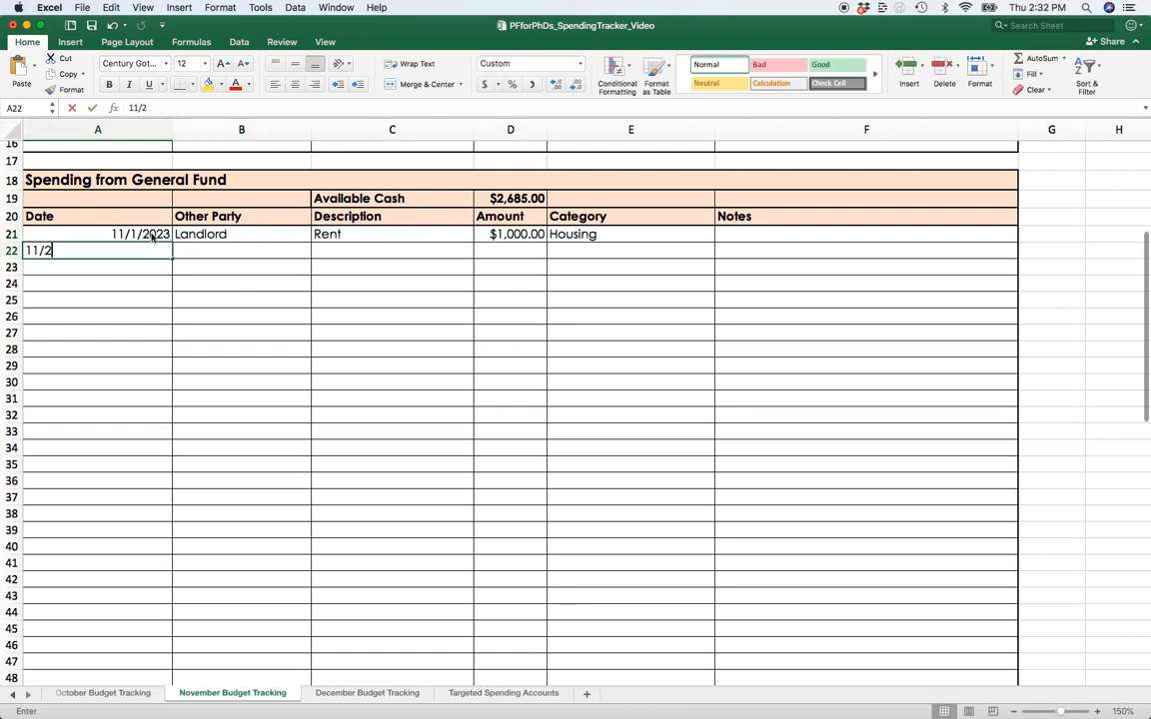
pyautogui.write('/20')
pyautogui.press('BackSpace')
pyautogui.press('BackSpace')
pyautogui.write('/2023')
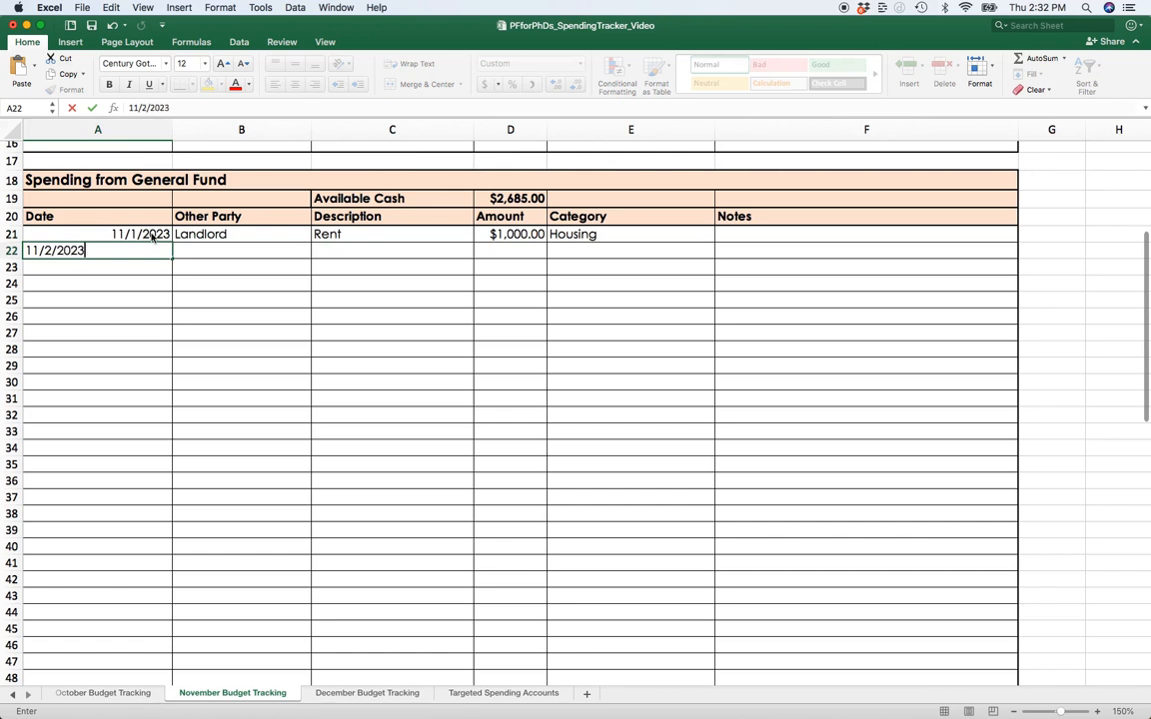
pyautogui.press('Tab')
pyautogui.write('R')
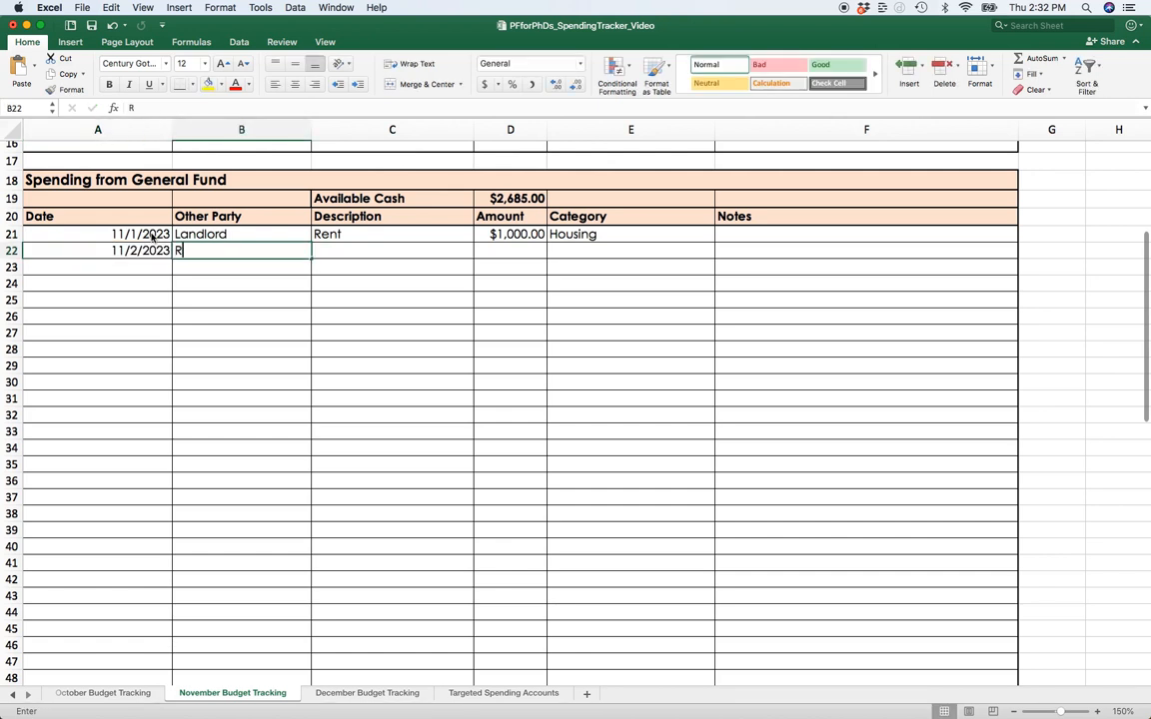
pyautogui.write('alphs')
pyautogui.press('Tab')
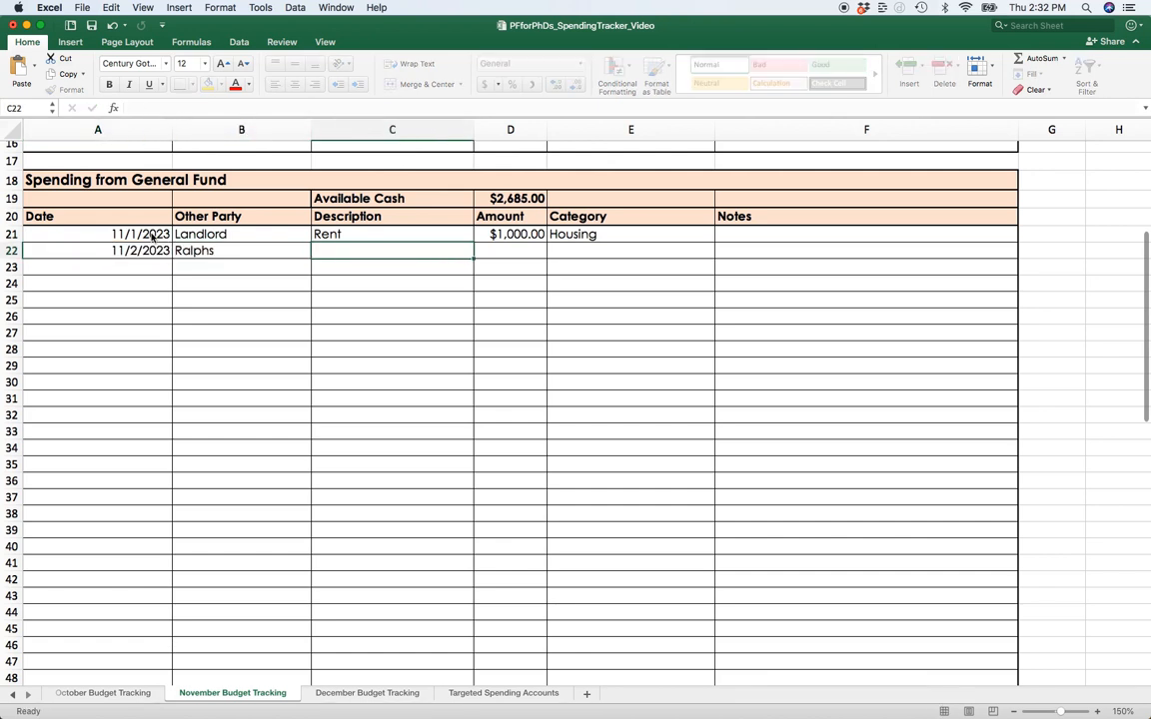
pyautogui.write('Groceries')
pyautogui.press('Tab')
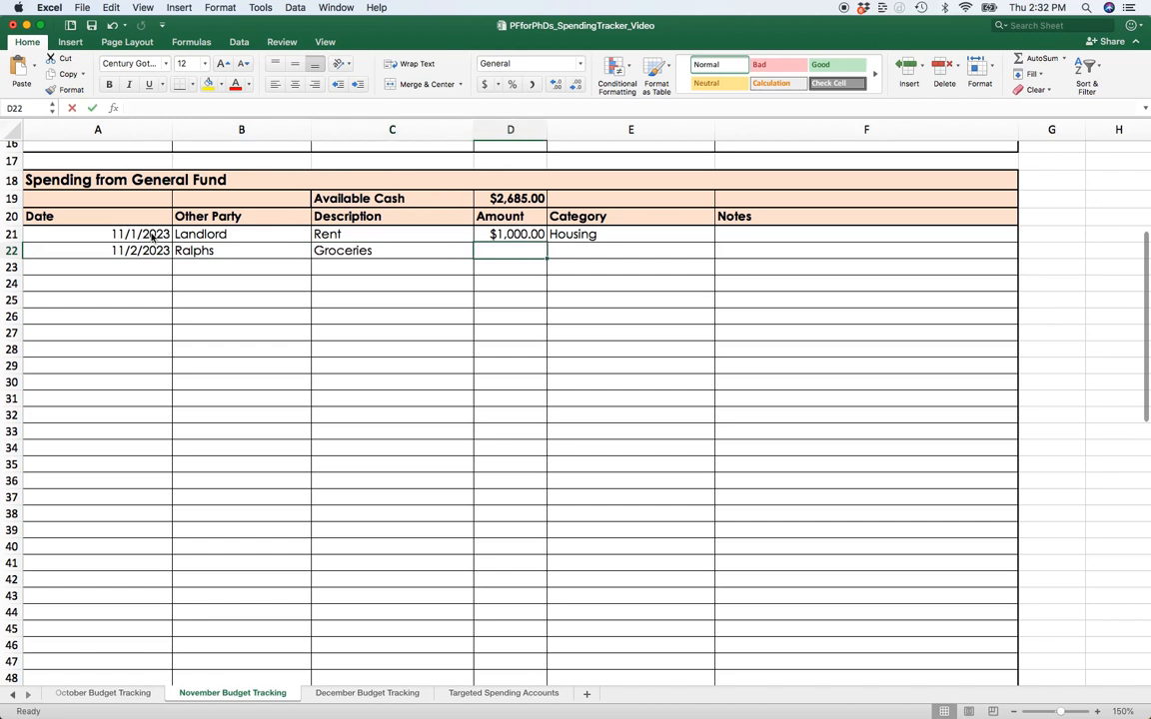
pyautogui.write('100.00')
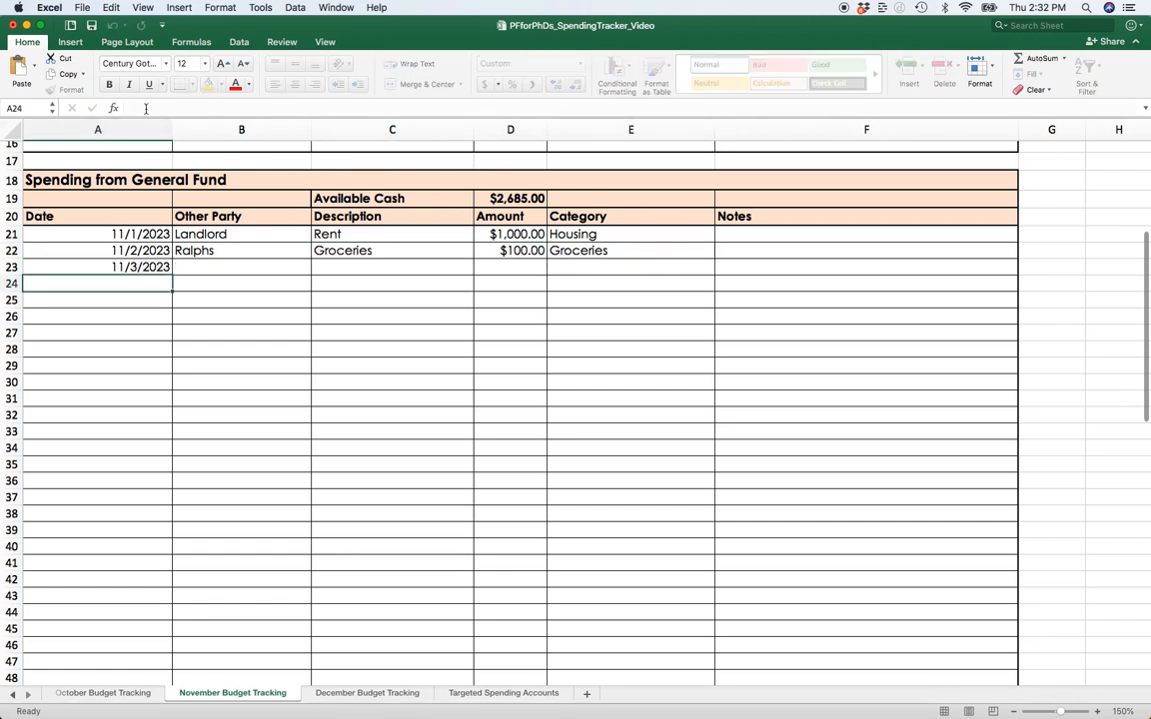
# Step: Complete the 11/3/2023 spending entry in row 23 with Costco, description Gas, amount 50 and category Gas
pyautogui.press('Tab')
pyautogui.write('C')
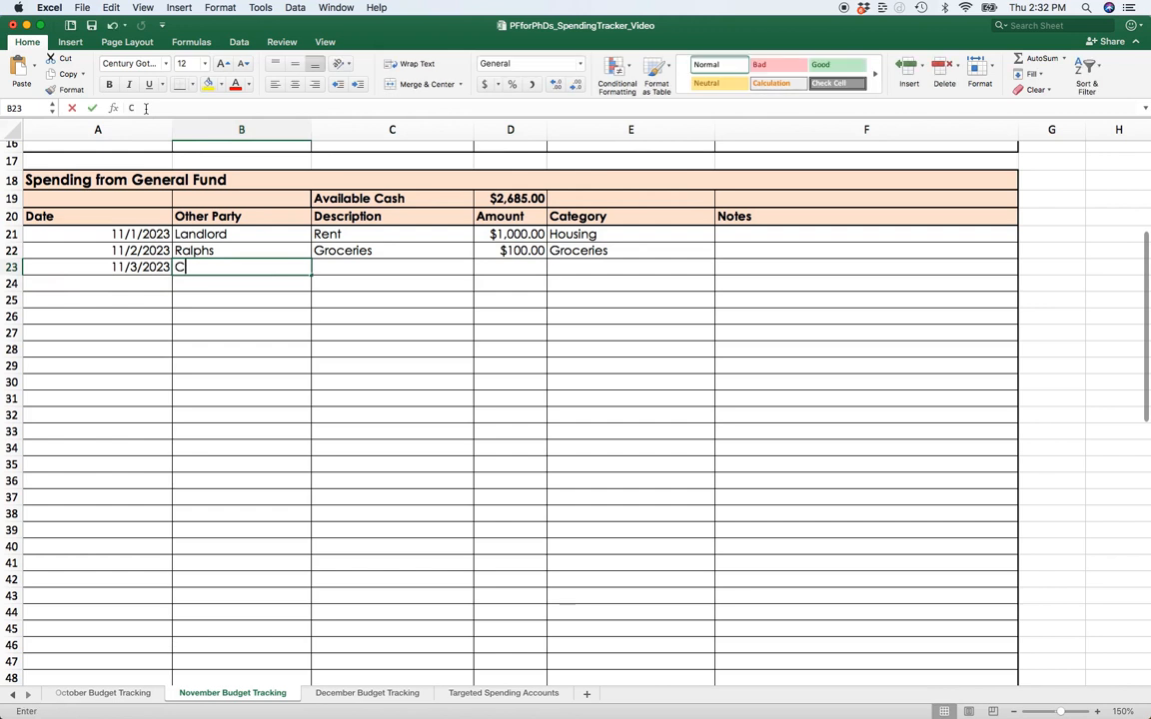
pyautogui.write('ostco')
pyautogui.press('Tab')
pyautogui.write('Gas')
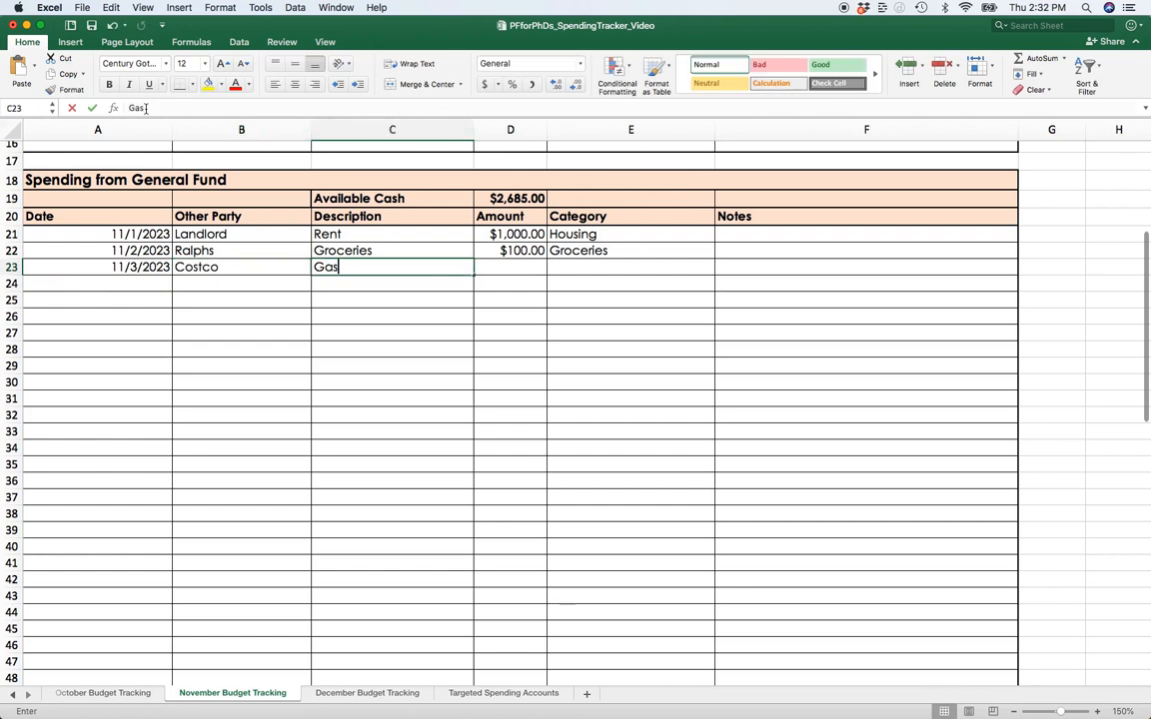
pyautogui.press('Tab')
pyautogui.press('Tab')
pyautogui.write('Gas')
pyautogui.hotkey('shift', 'Tab')
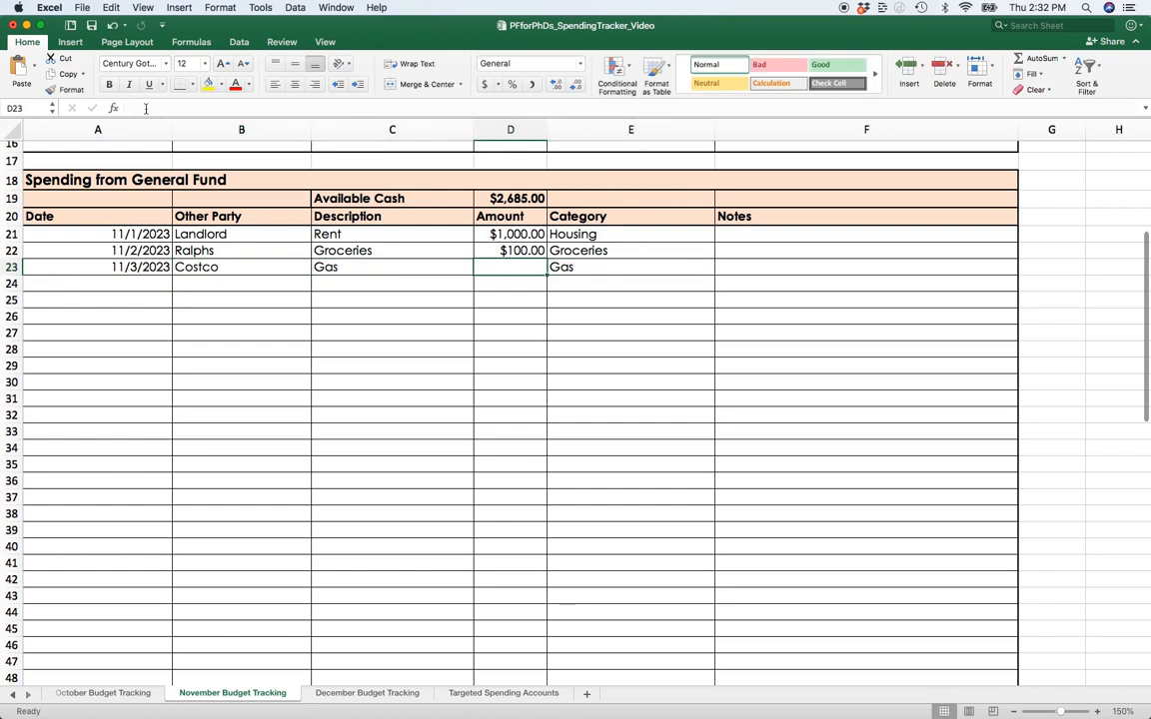
pyautogui.write('50')
pyautogui.press('Return')
pyautogui.press('Left')
pyautogui.press('Left')
pyautogui.press('Left')
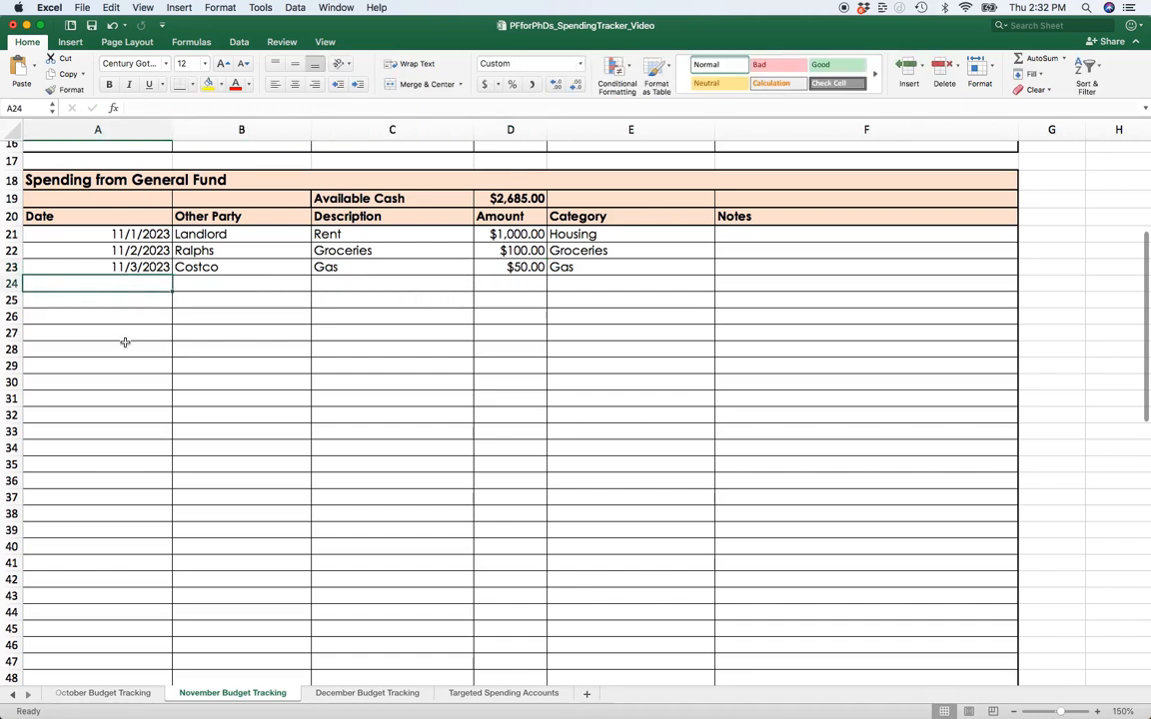
# Step: Examine the Remaining amount and its formula in D51 against the general fund's available cash and logged spending
pyautogui.scroll(-2, 125, 342)
pyautogui.scroll(5, 125, 343)
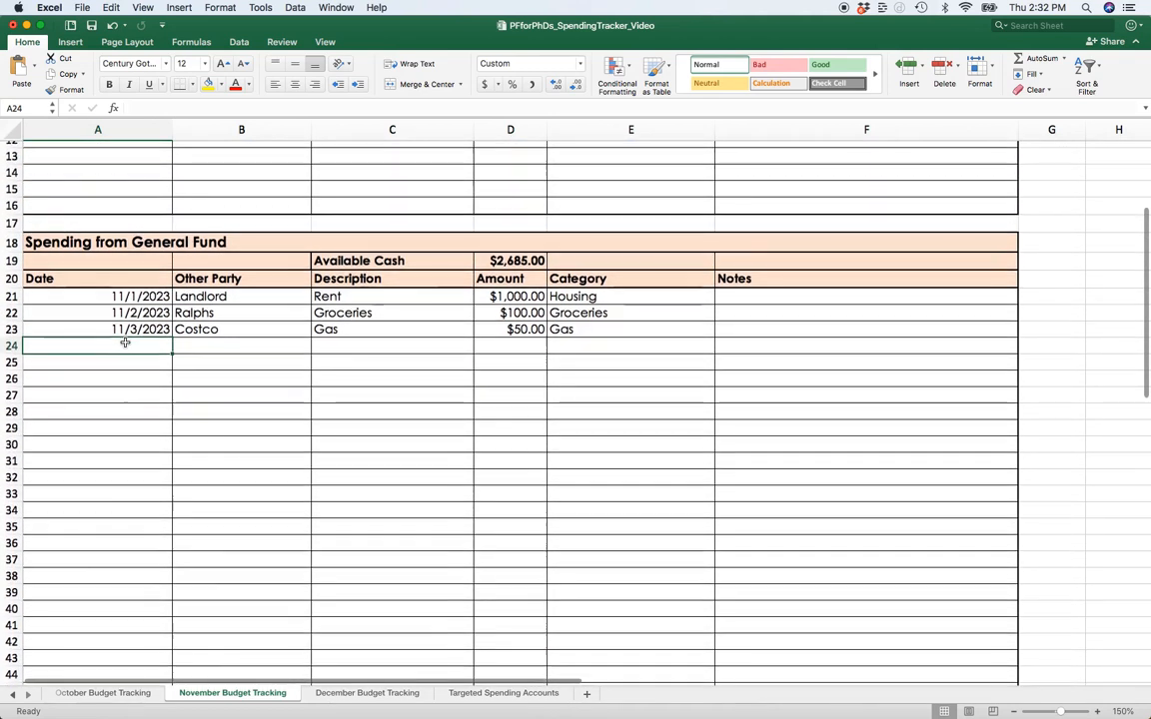
pyautogui.scroll(-5, 125, 342)
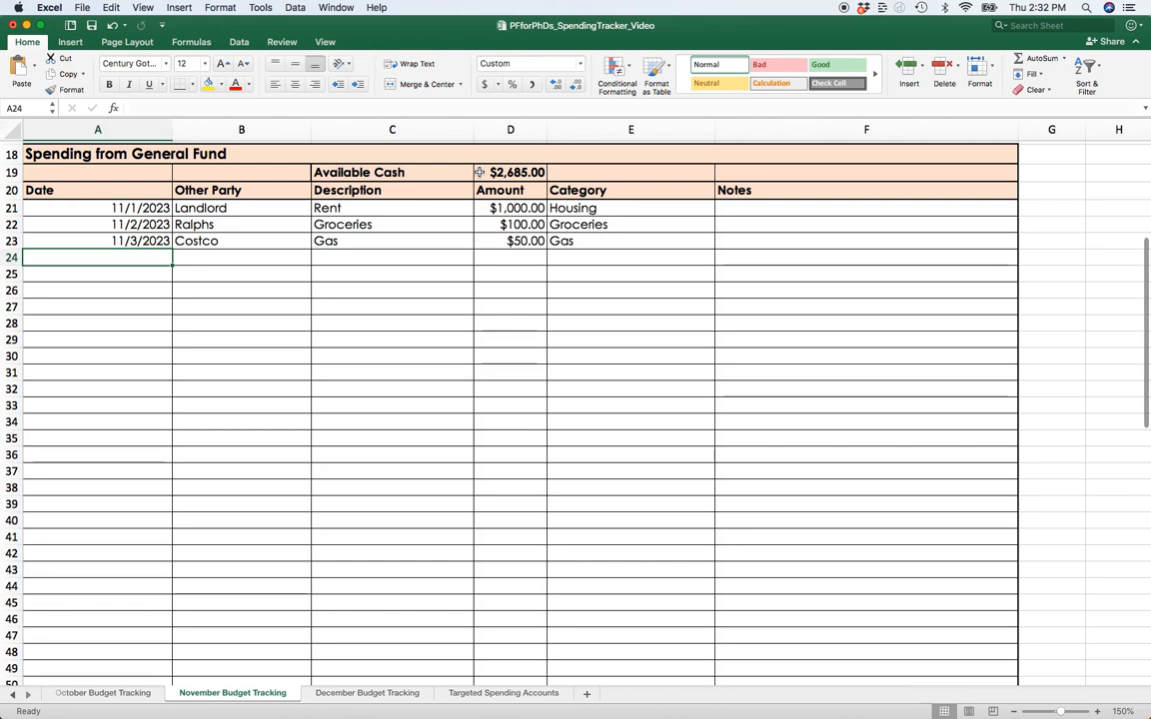
pyautogui.scroll(-5, 464, 277)
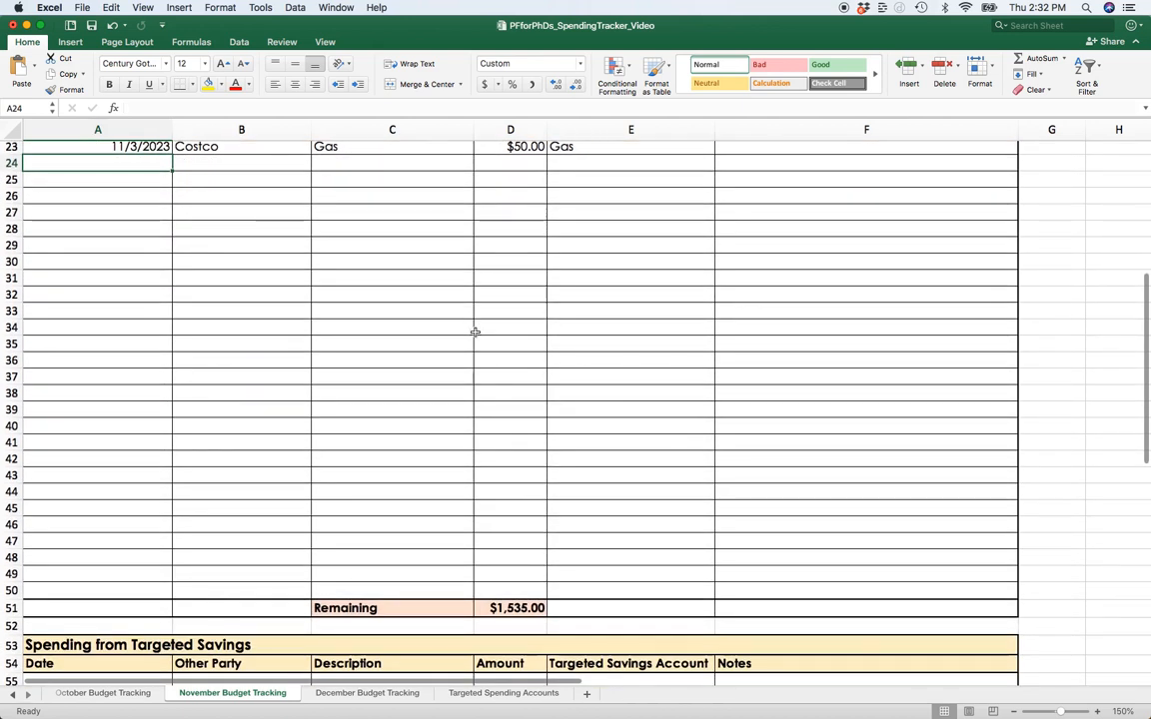
pyautogui.click(508, 609)
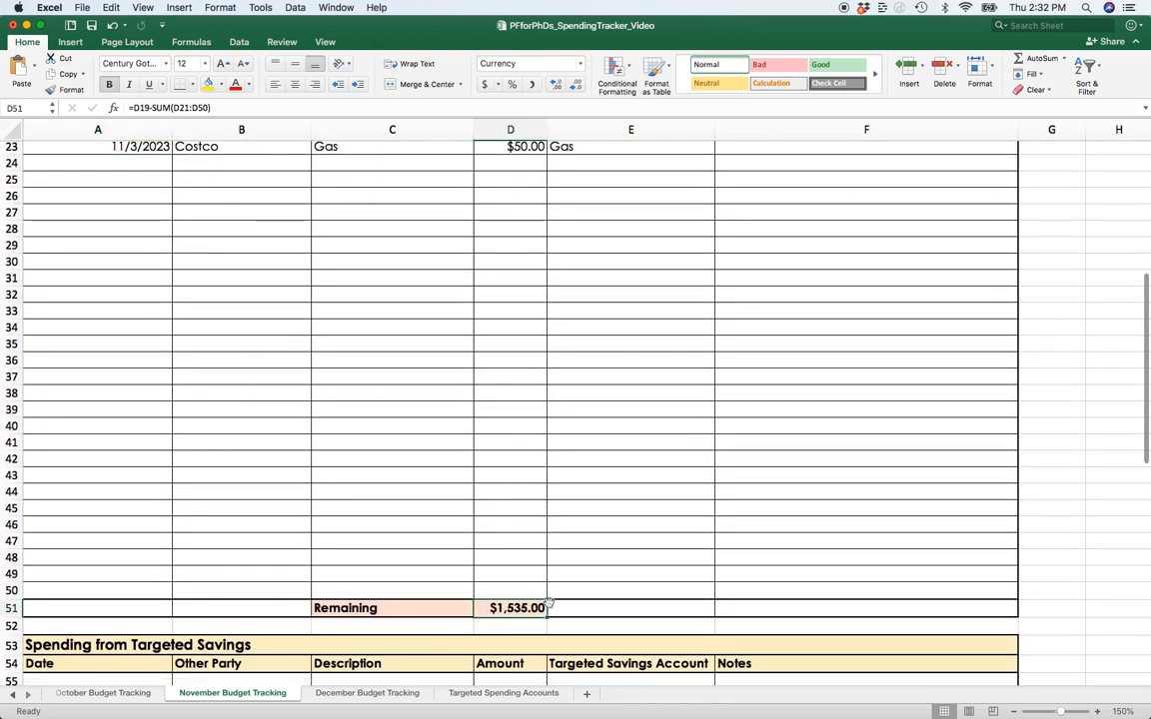
pyautogui.scroll(6, 515, 614)
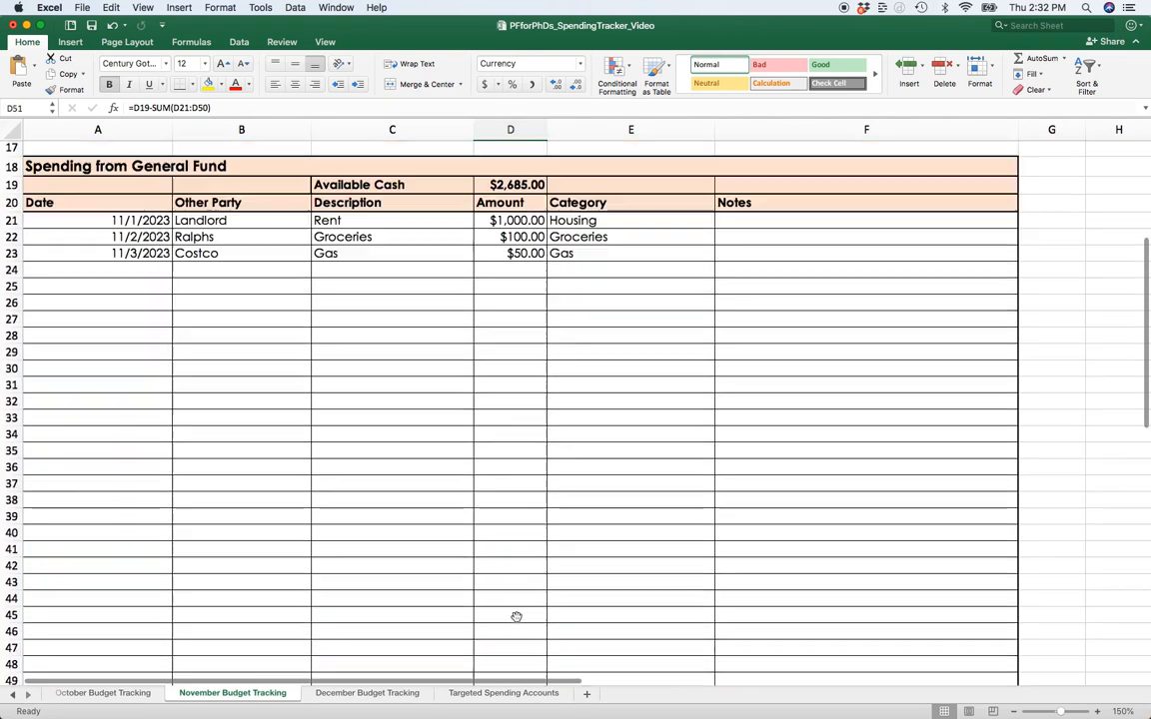
pyautogui.click(524, 308)
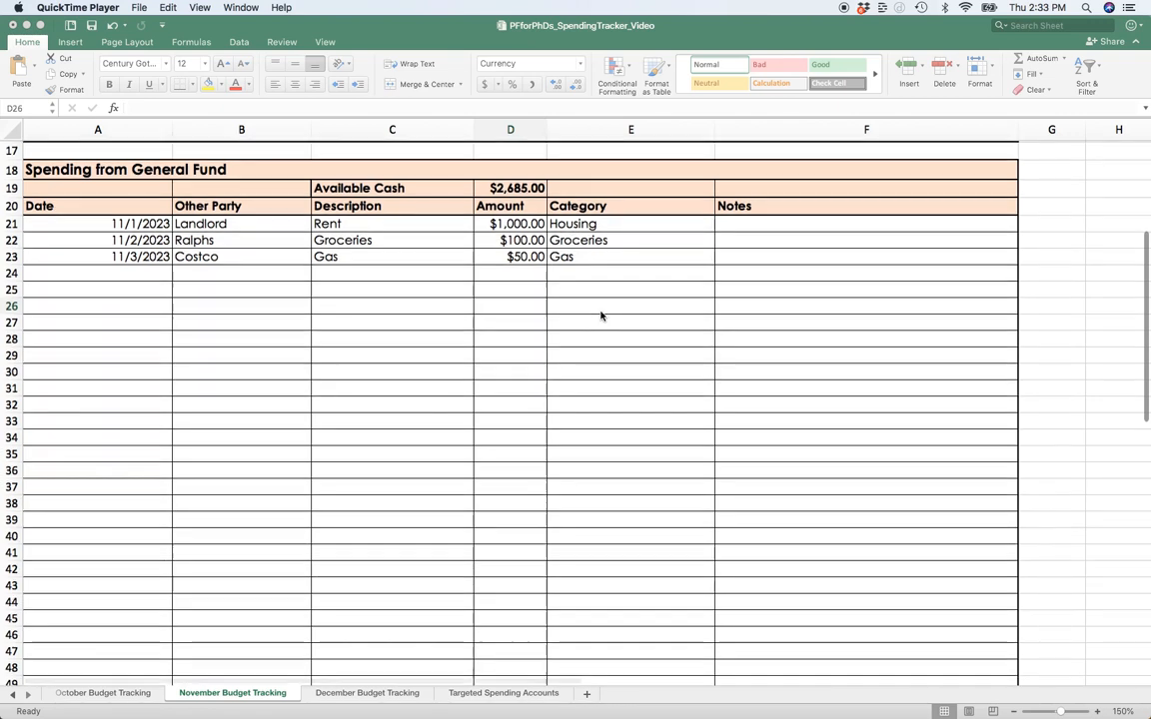
# Step: Start the first Spending from Targeted Savings entry in row 55 with the date 11/20/2023 and Delta as the other party
pyautogui.scroll(-5, 600, 315)
pyautogui.scroll(-5, 600, 316)
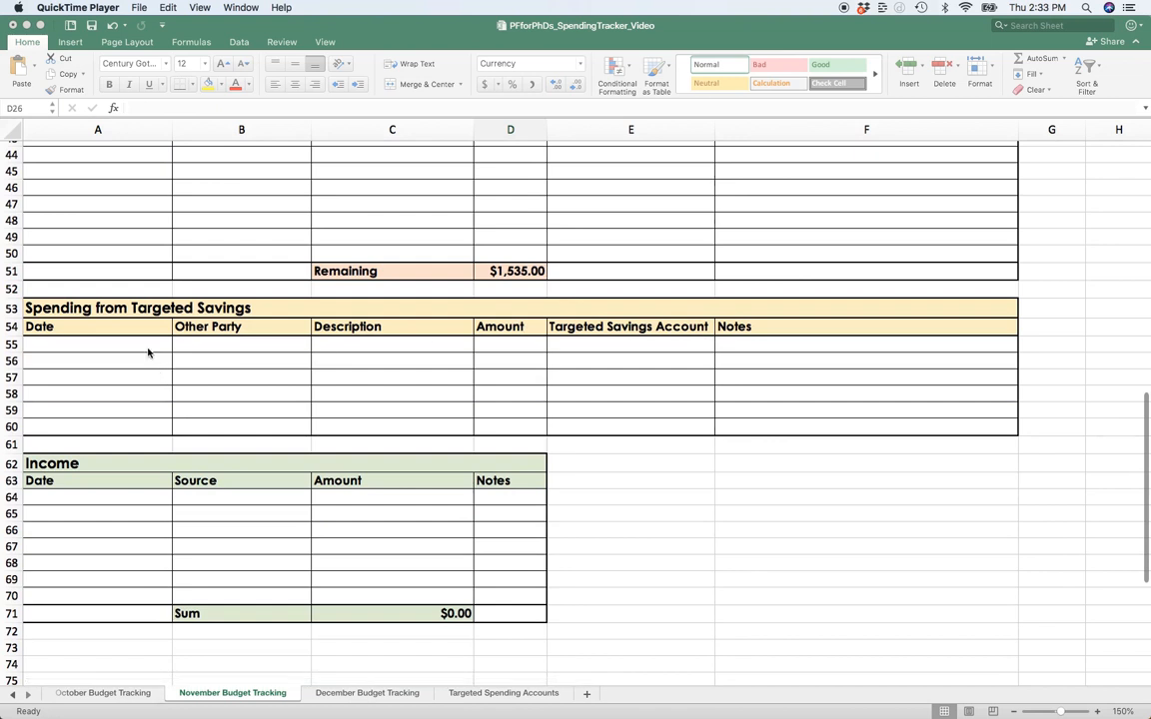
pyautogui.click(147, 345)
pyautogui.doubleClick(147, 345)
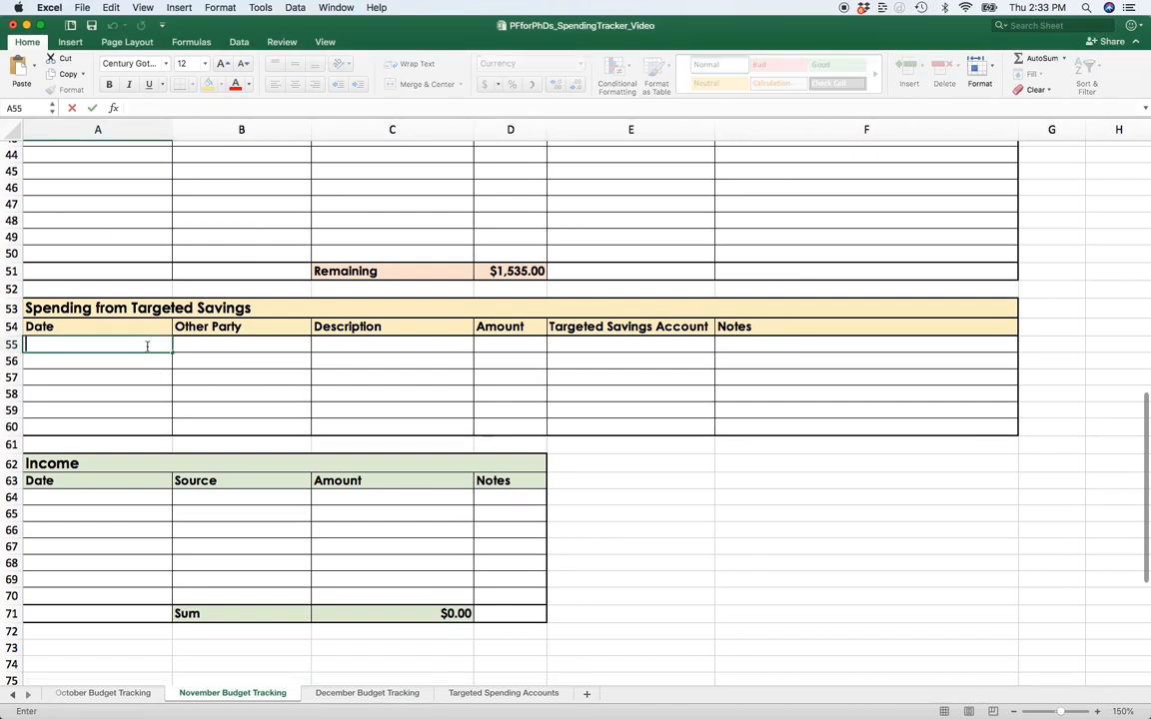
pyautogui.write('11/20')
pyautogui.press('Tab')
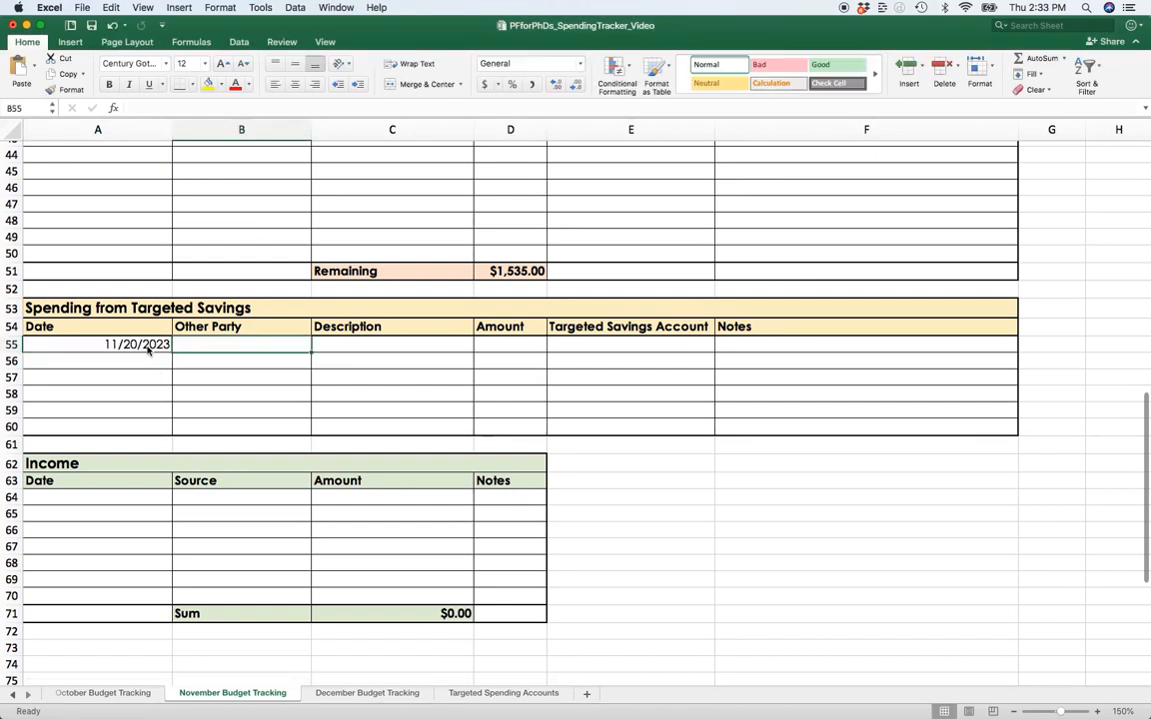
pyautogui.write('Delta')
pyautogui.press('Tab')
# Step: Describe the Delta targeted savings expense as Holiday travel and set its amount to 500
pyautogui.write('Holi')
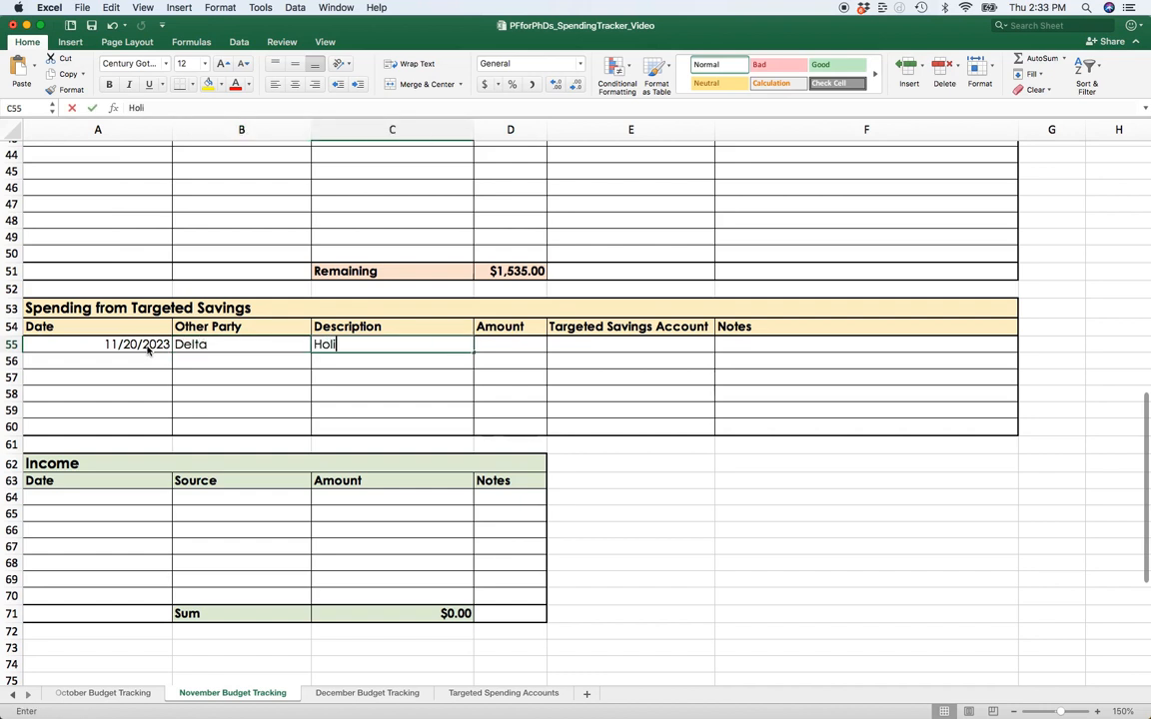
pyautogui.write('day ha')
pyautogui.press('BackSpace')
pyautogui.press('BackSpace')
pyautogui.write('t')
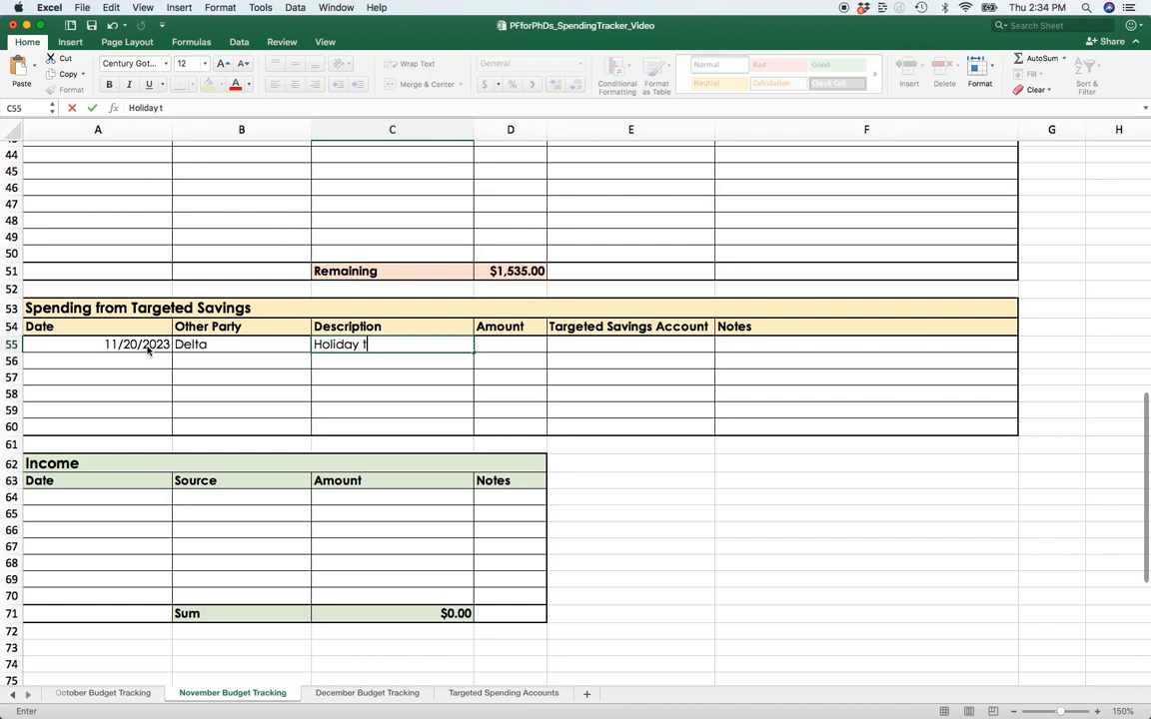
pyautogui.write('ravel')
pyautogui.press('Tab')
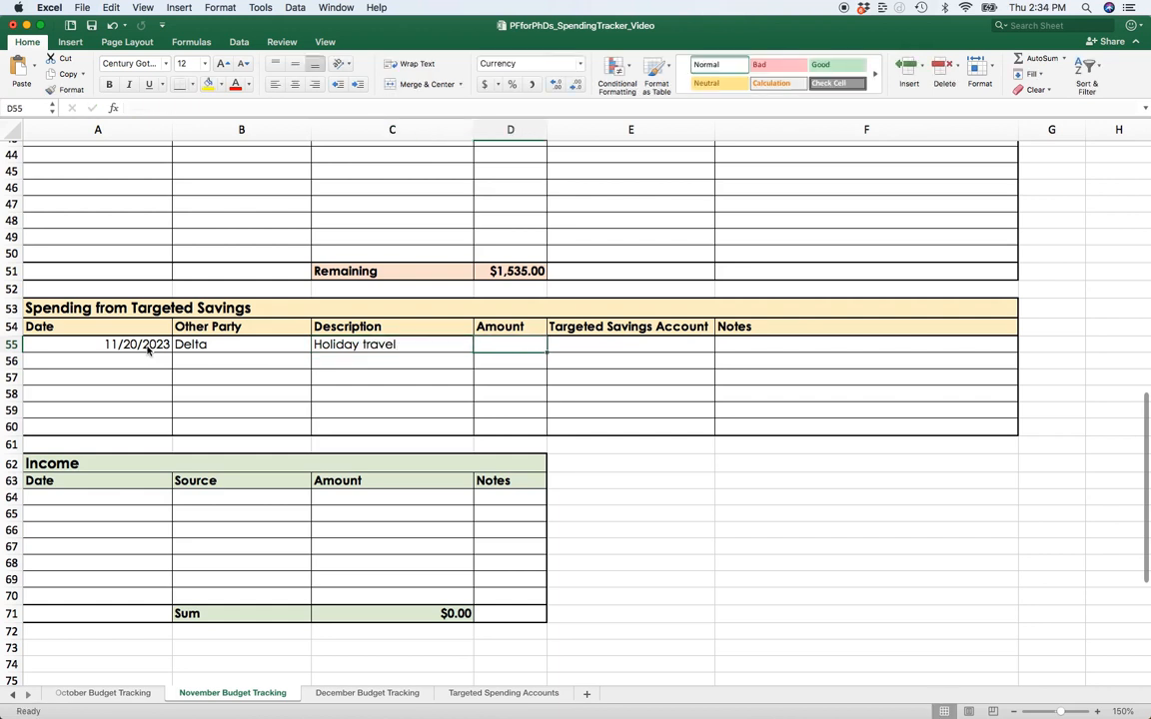
pyautogui.write('500')
pyautogui.press('Tab')
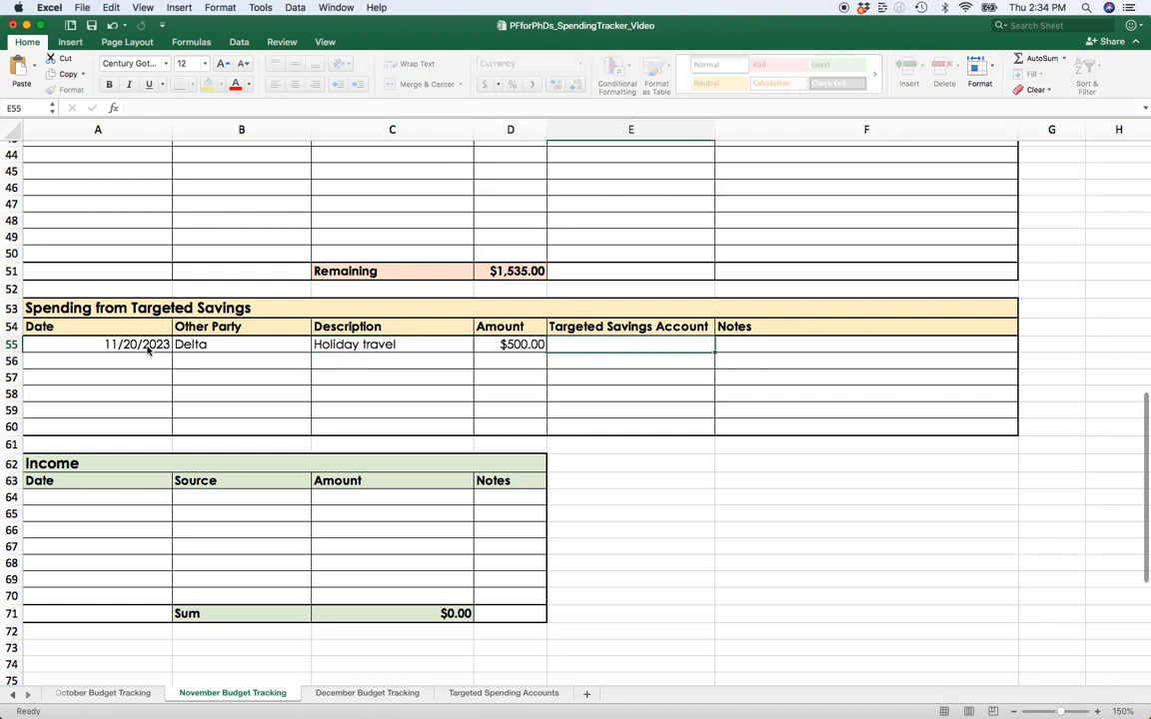
# Step: Assign the Delta expense in row 55 to the Travel targeted savings account
pyautogui.write('Travel')
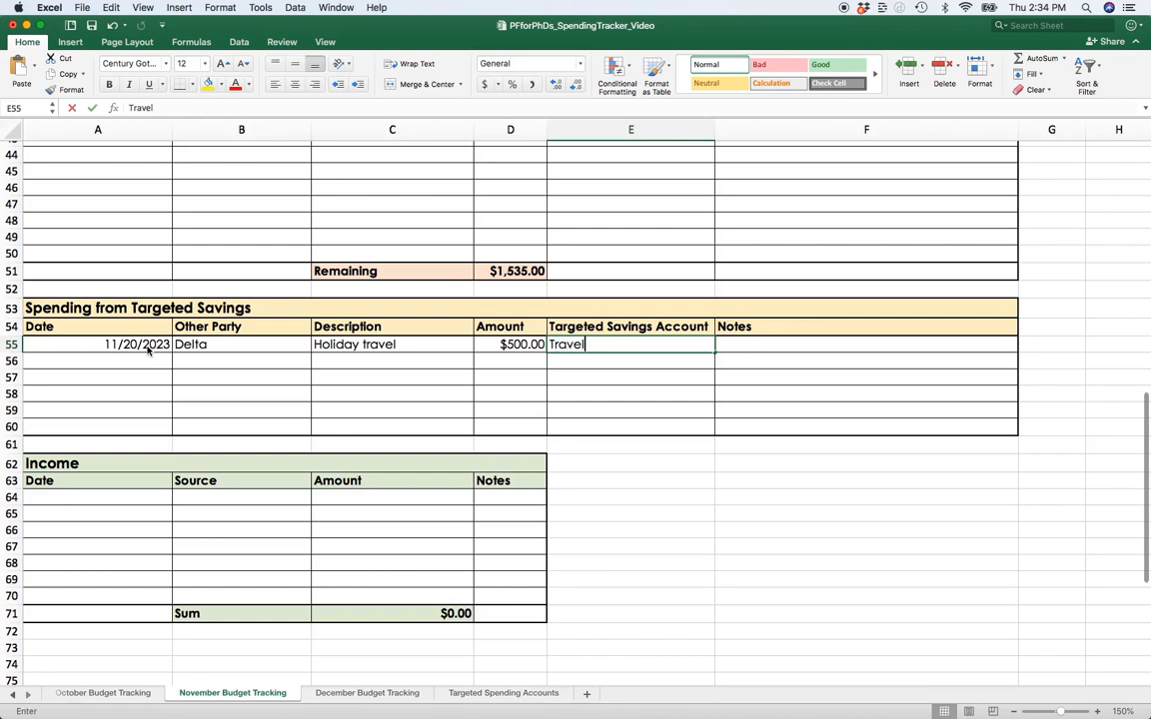
pyautogui.press('Return')
pyautogui.press('Up')
# Step: Log the withdrawal in row 21 of the Travel table on Targeted Spending Accounts with date 11/20/2023, description Holiday travel and amount -500
pyautogui.click(502, 692)
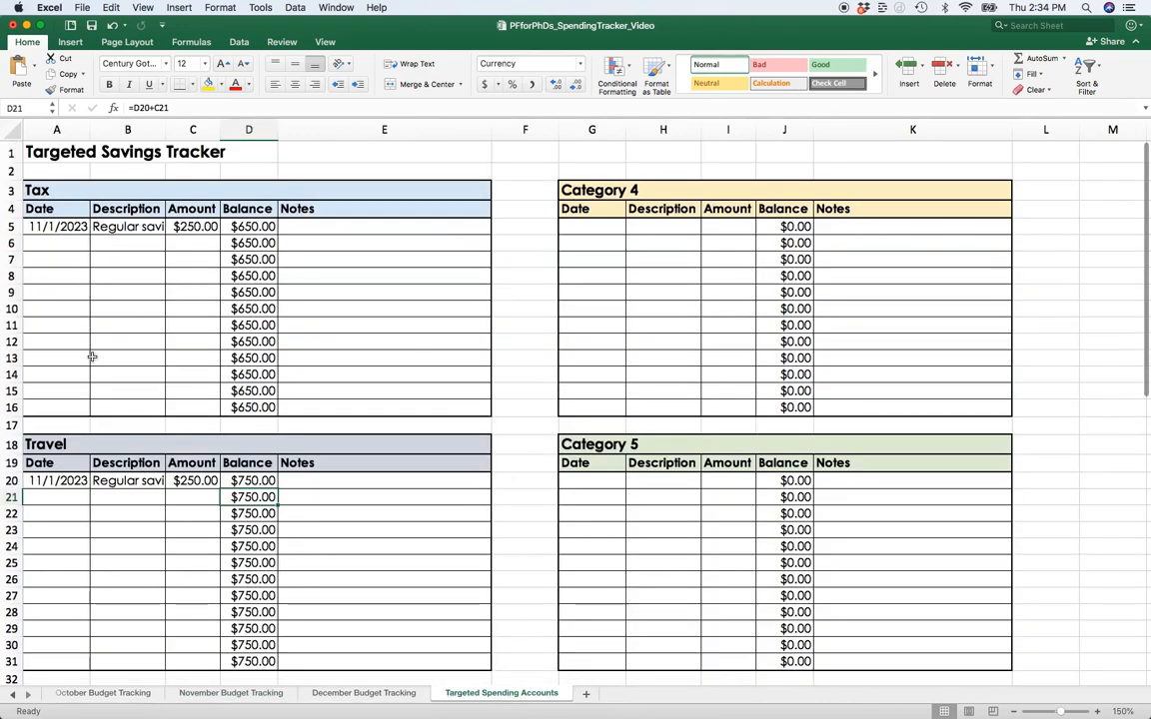
pyautogui.click(72, 499)
pyautogui.write('11/2')
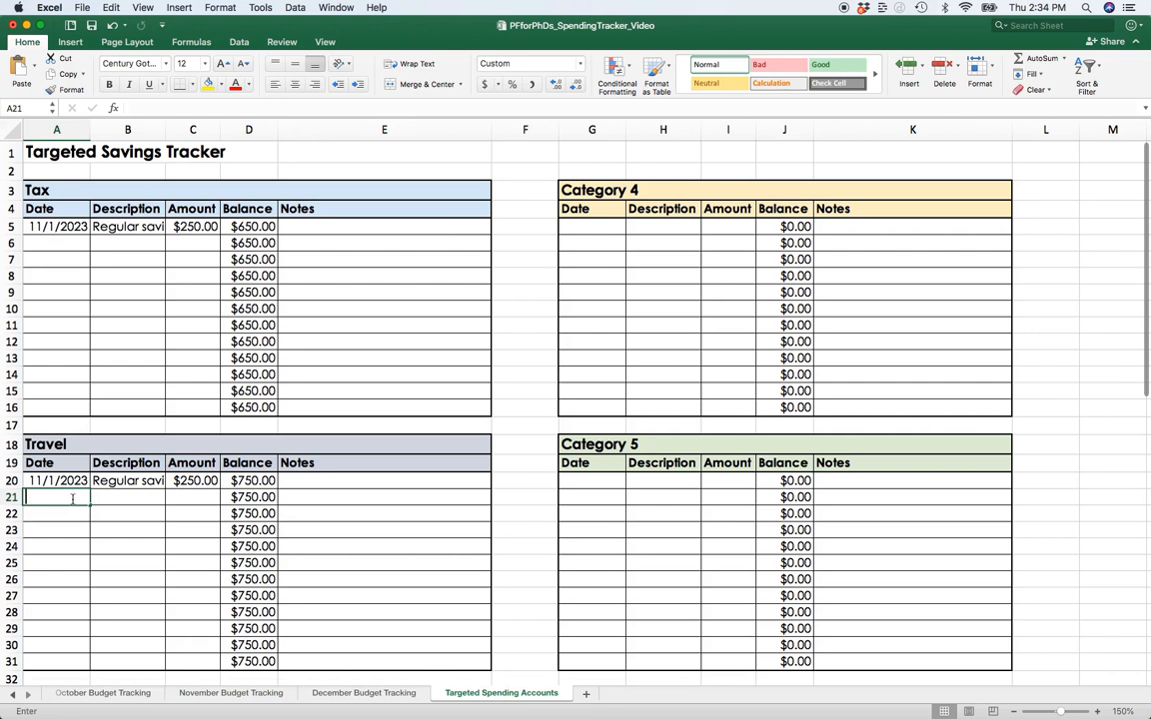
pyautogui.write('0/2023')
pyautogui.press('Tab')
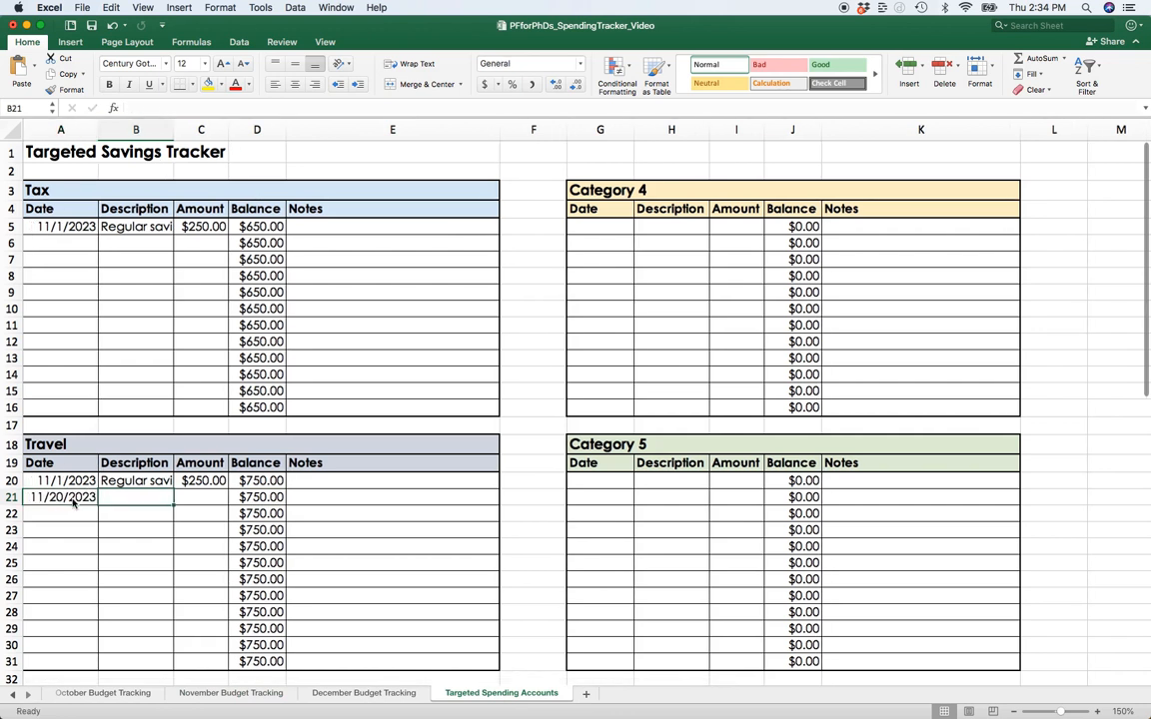
pyautogui.write('Holiday travel')
pyautogui.press('Tab')
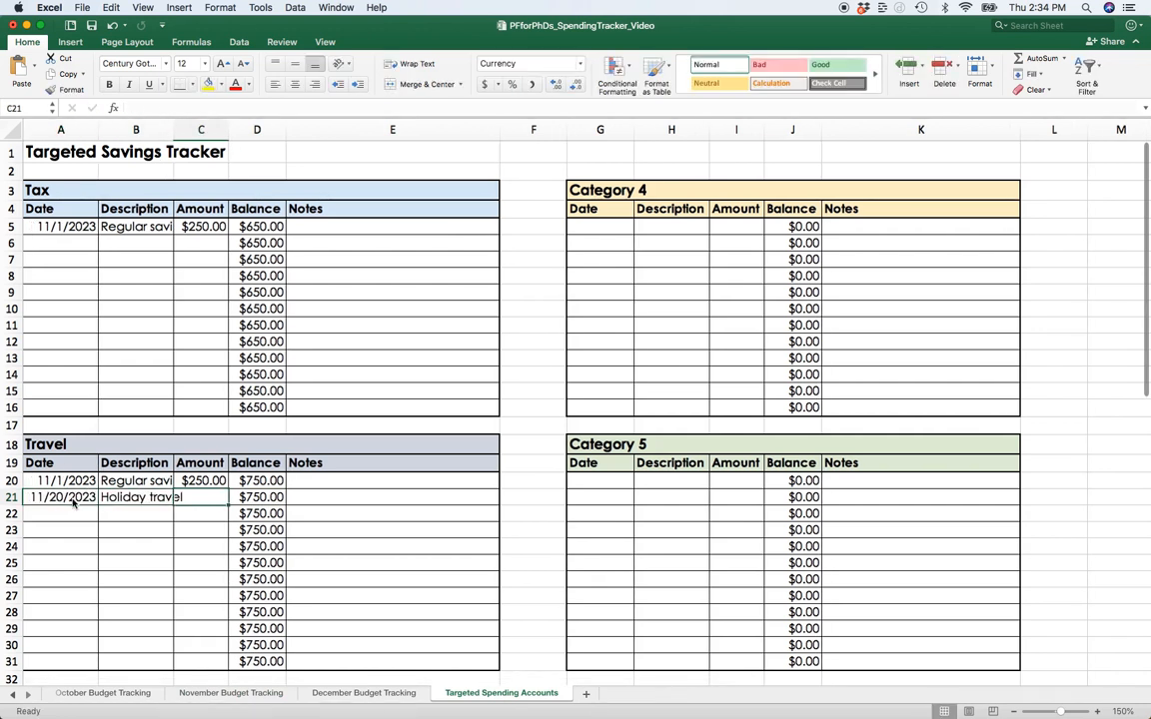
pyautogui.write('500')
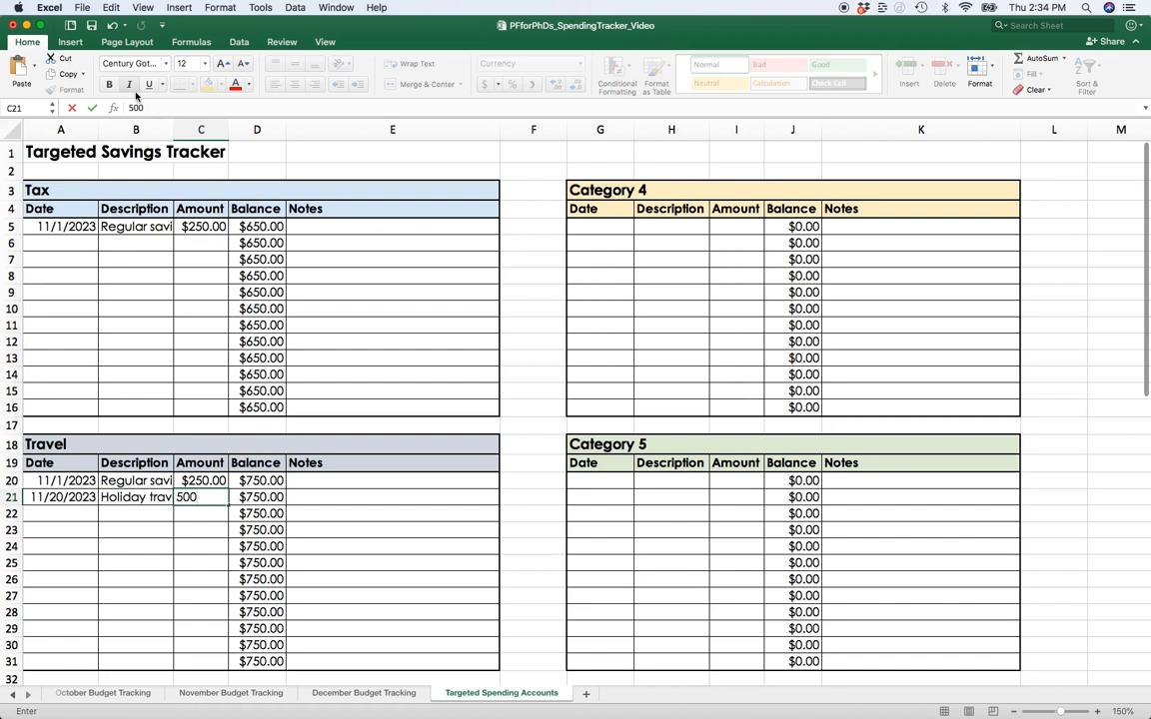
pyautogui.write('-')
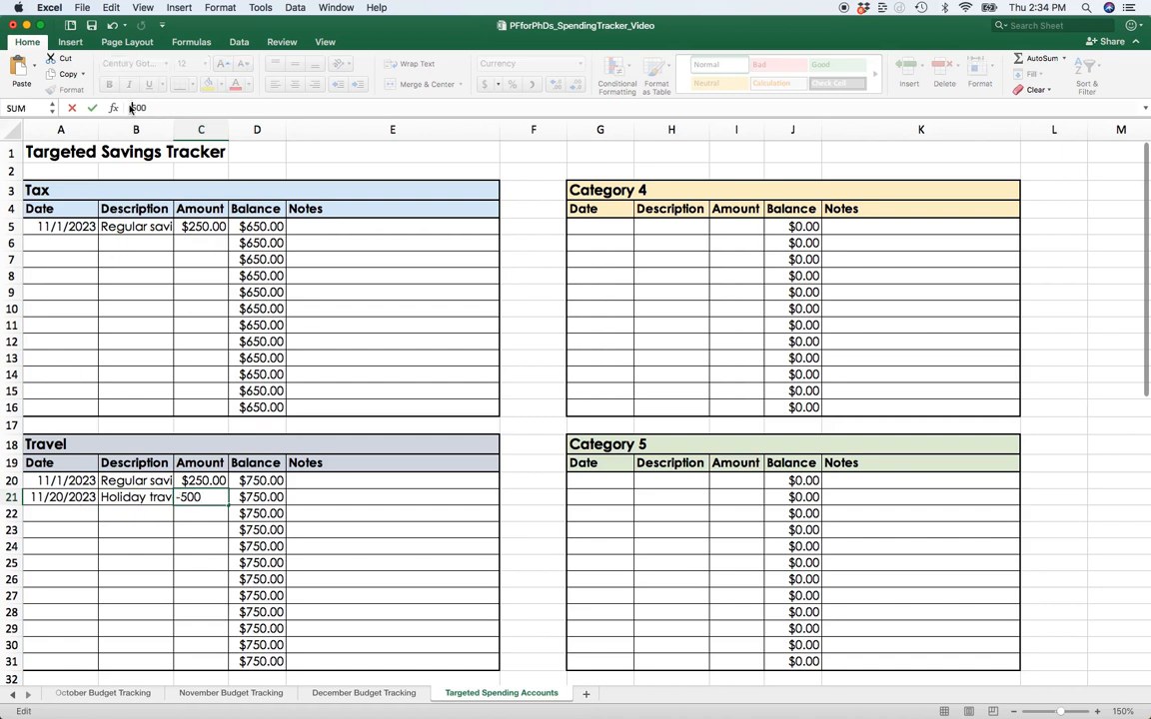
pyautogui.press('Return')
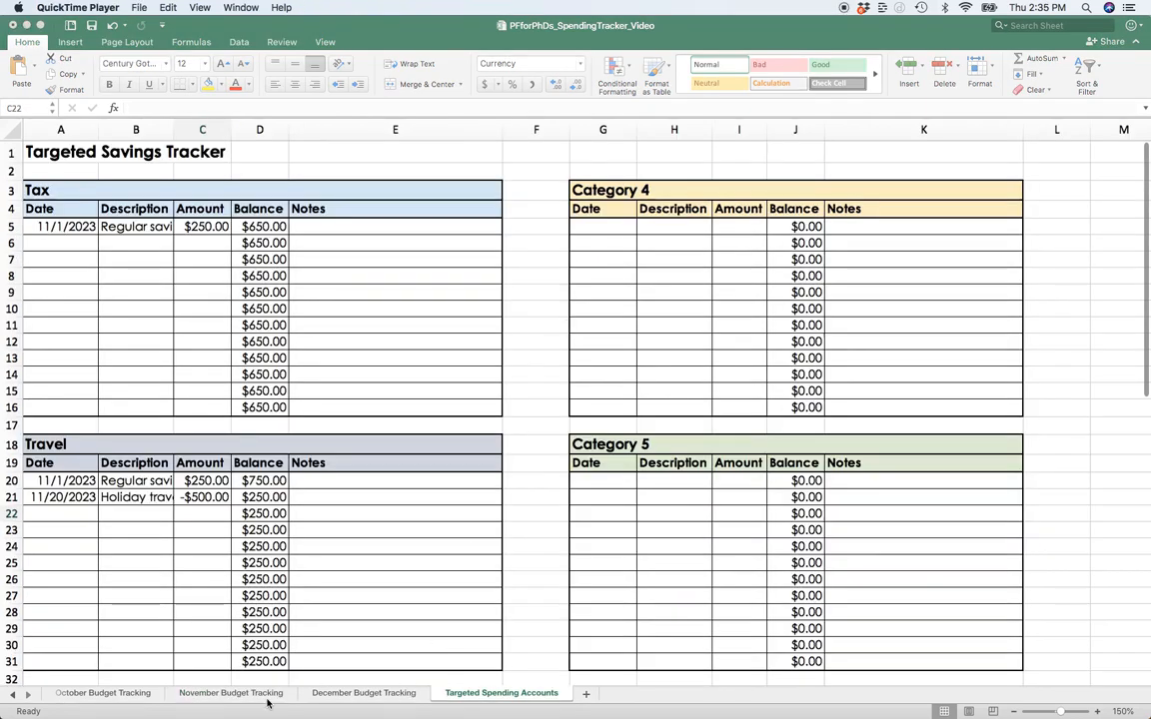
# Step: Review the November Budget Tracking sheet from the allocations through general fund spending, targeted savings spending and the income section
pyautogui.click(266, 701)
pyautogui.click(260, 698)
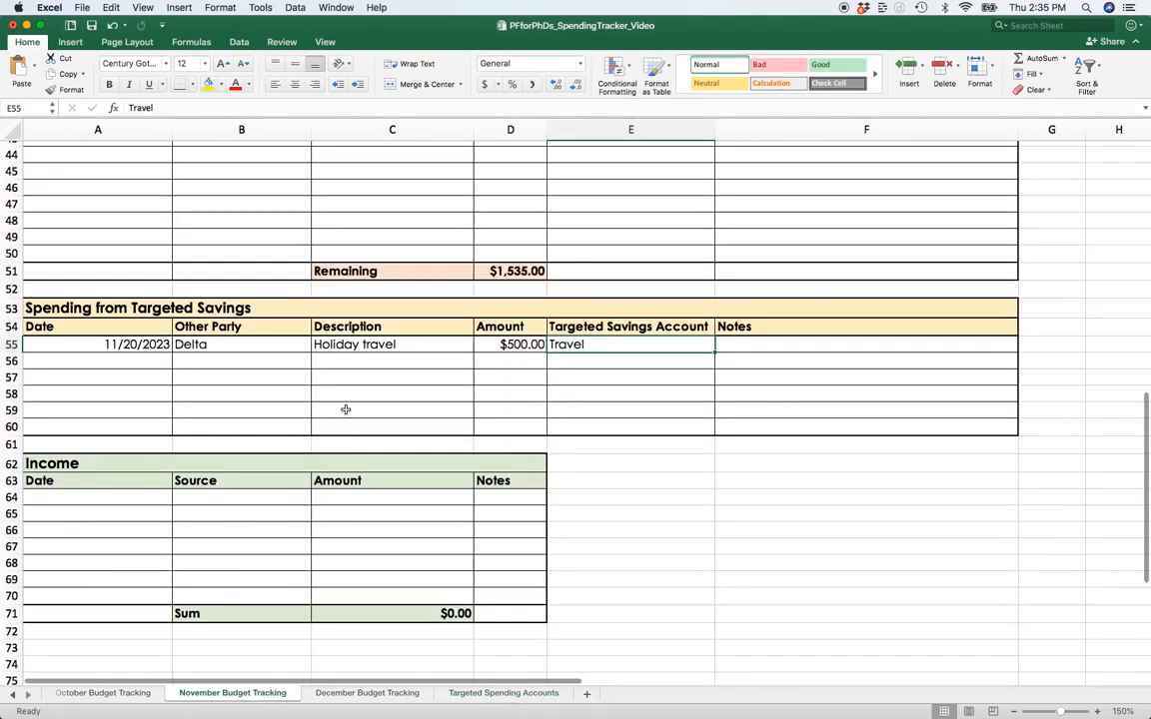
pyautogui.scroll(15, 345, 409)
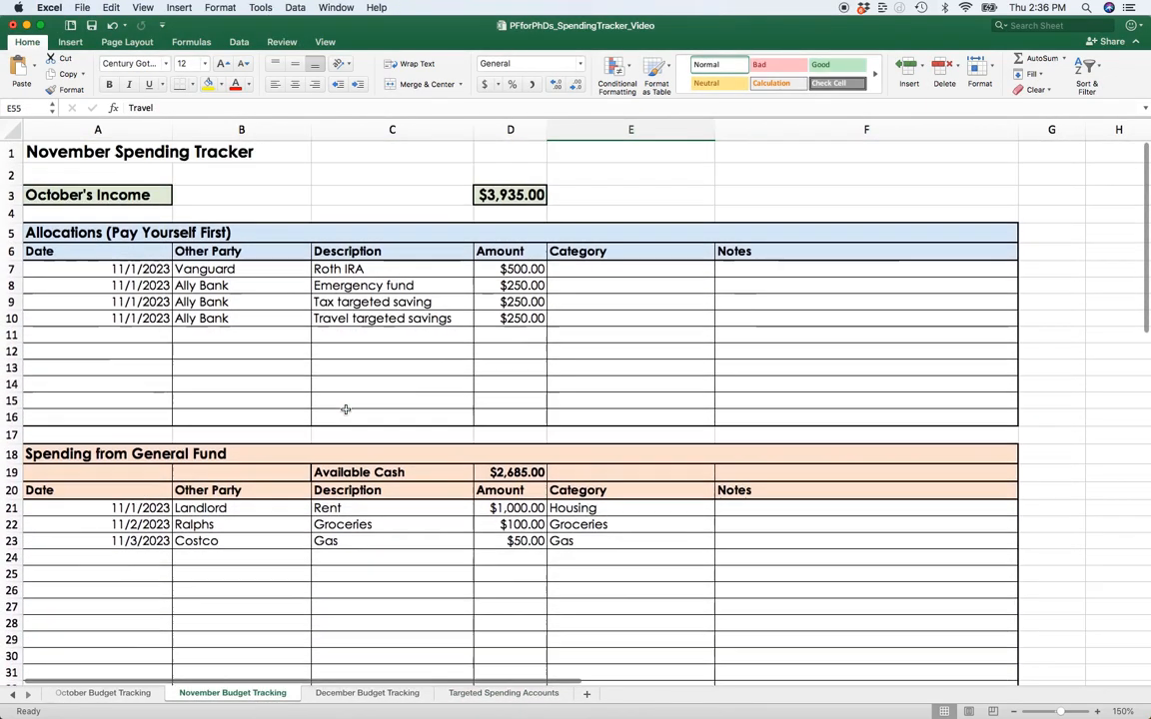
pyautogui.scroll(-5, 345, 409)
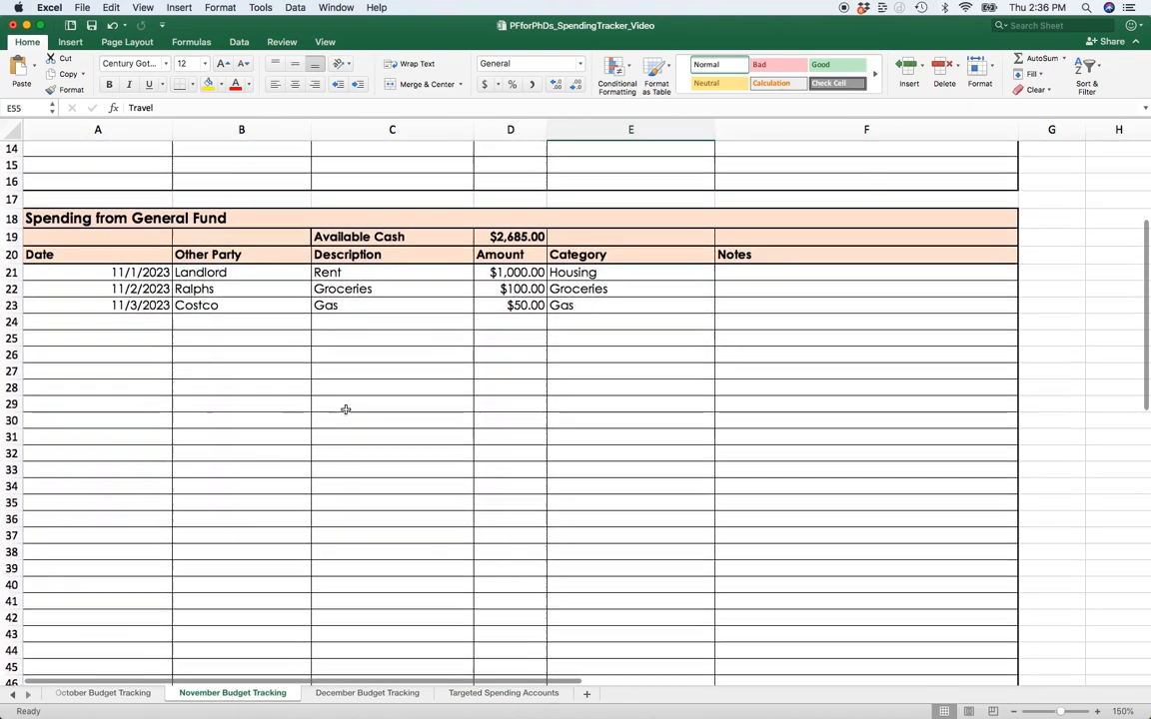
pyautogui.scroll(-10, 346, 409)
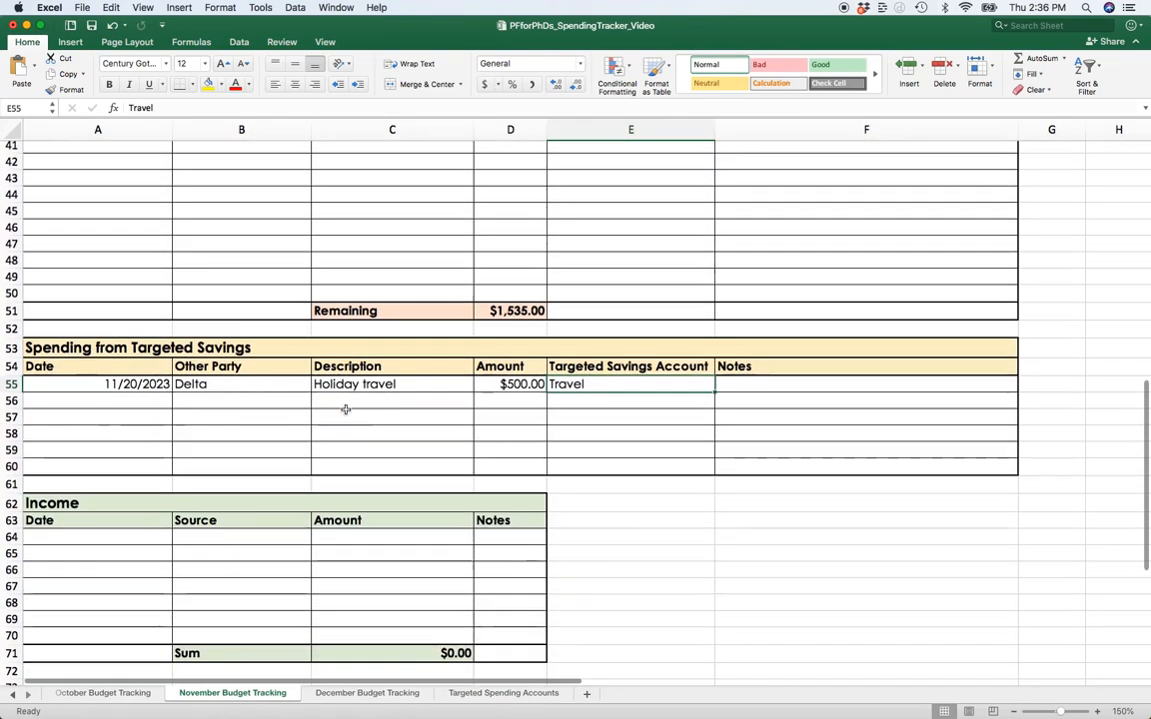
pyautogui.scroll(-3, 346, 410)
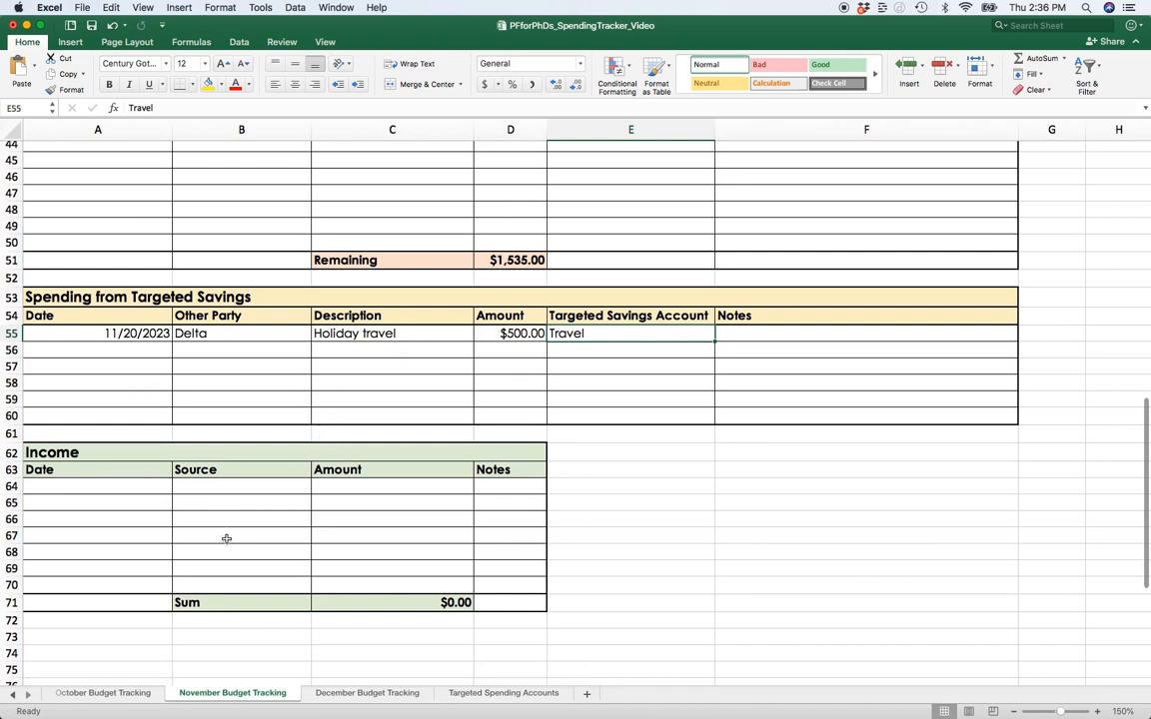
pyautogui.scroll(15, 227, 540)
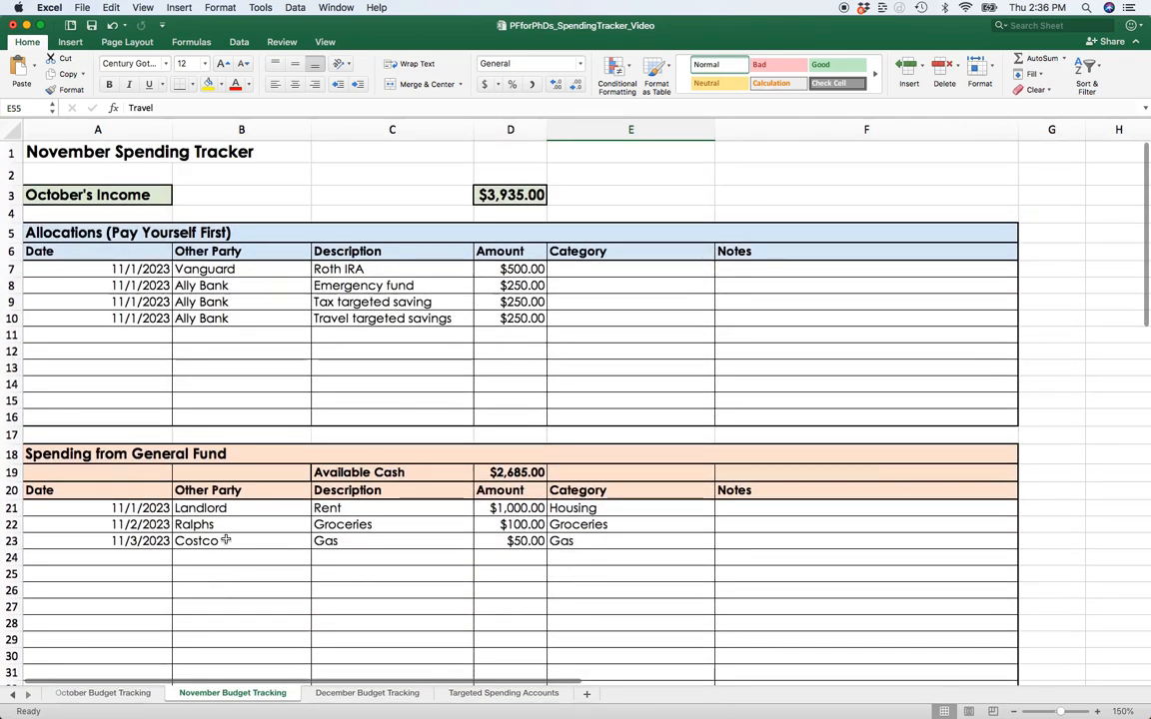